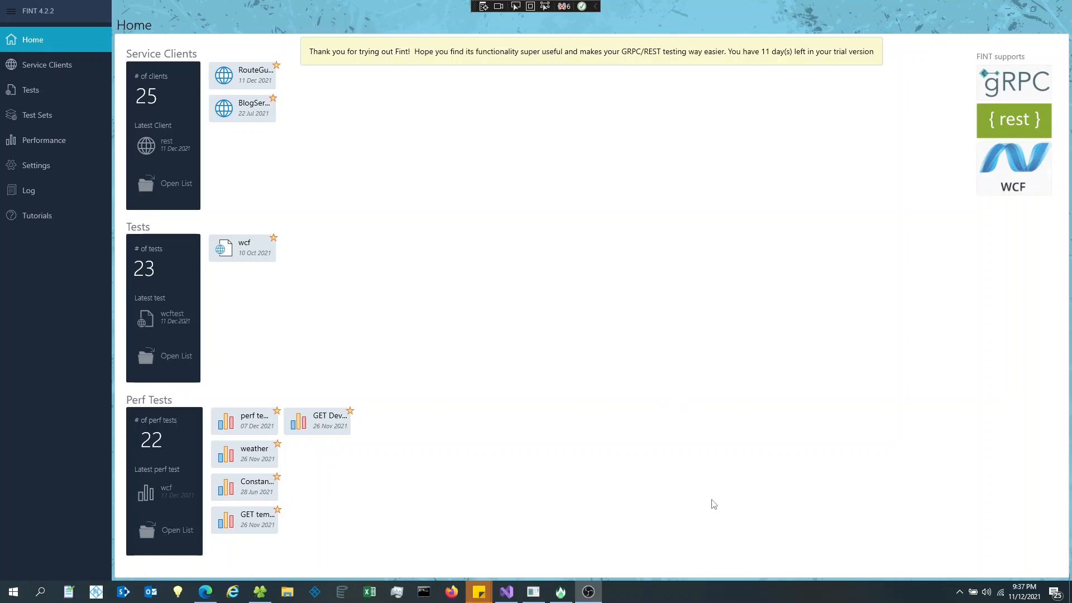
- In Visual Studio, widen Solution Explorer and open WcfService.ConsoleHost's App.config in the editor
click(508, 595)
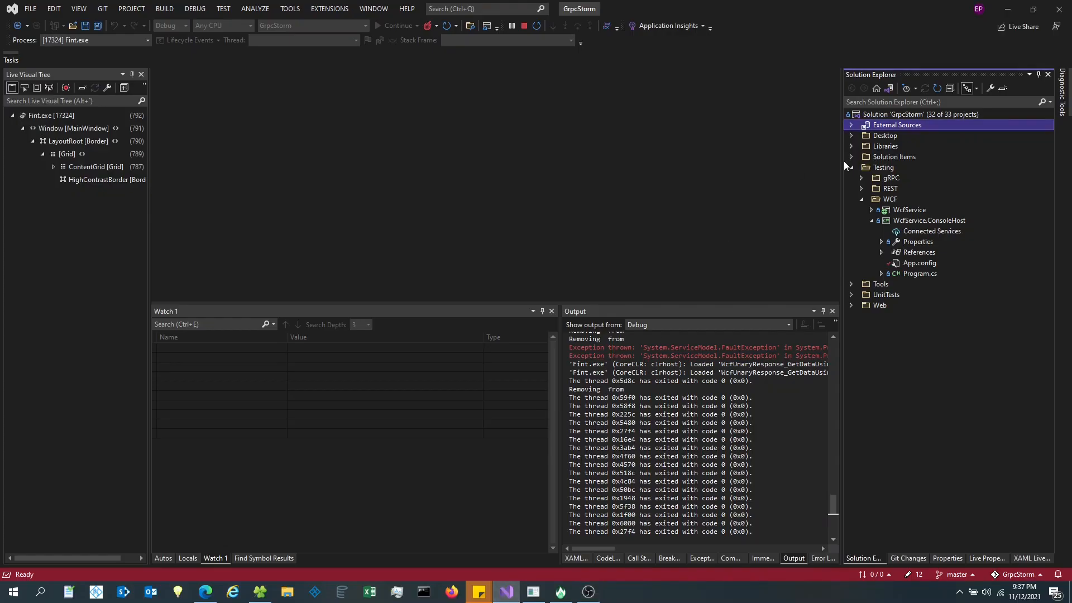
drag(843, 160, 689, 152)
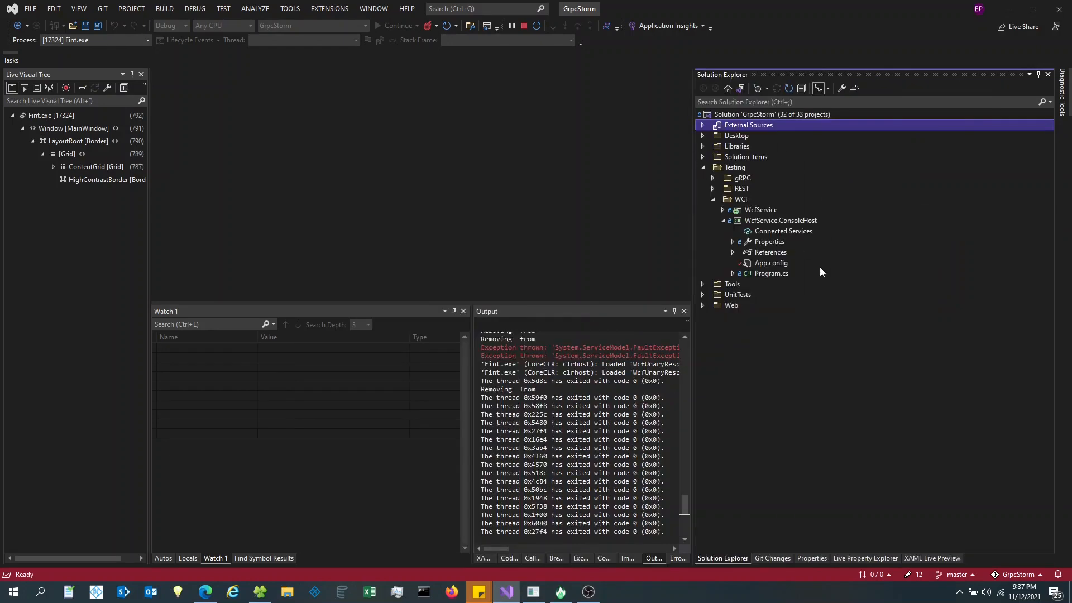
click(723, 220)
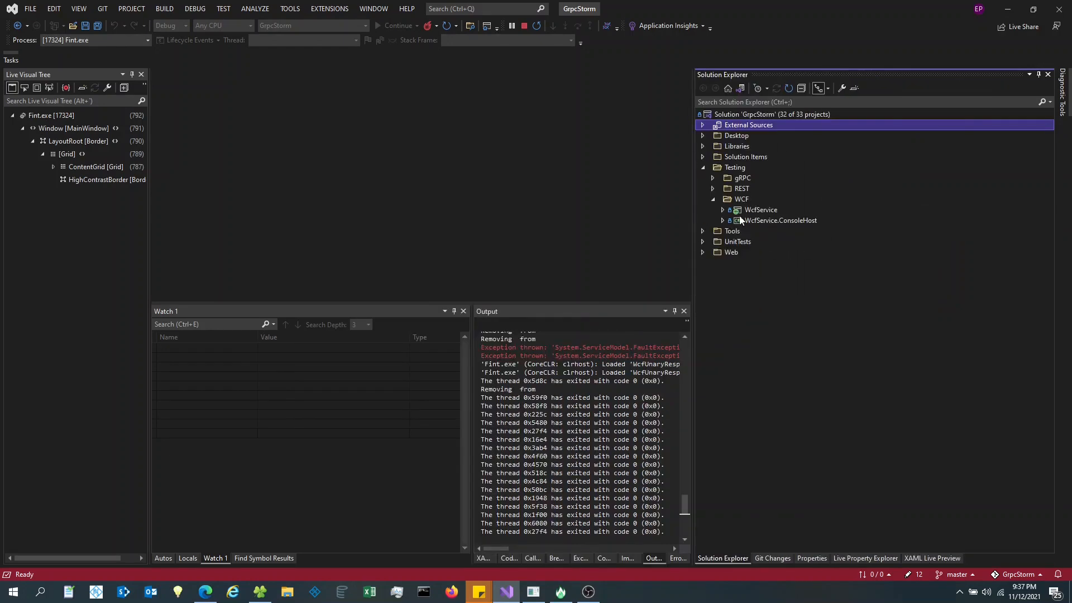
click(755, 212)
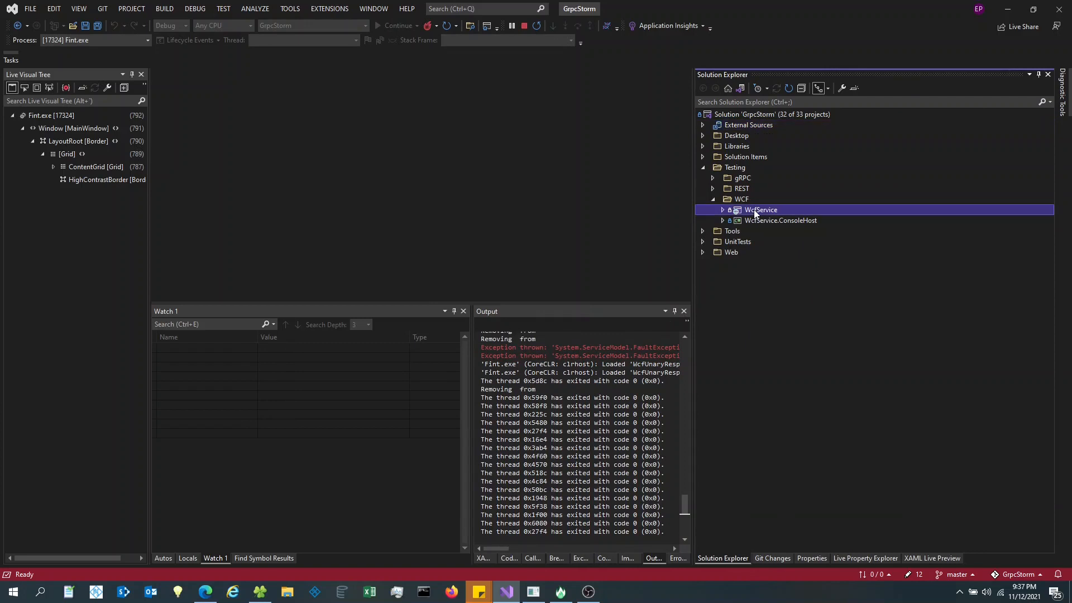
click(772, 221)
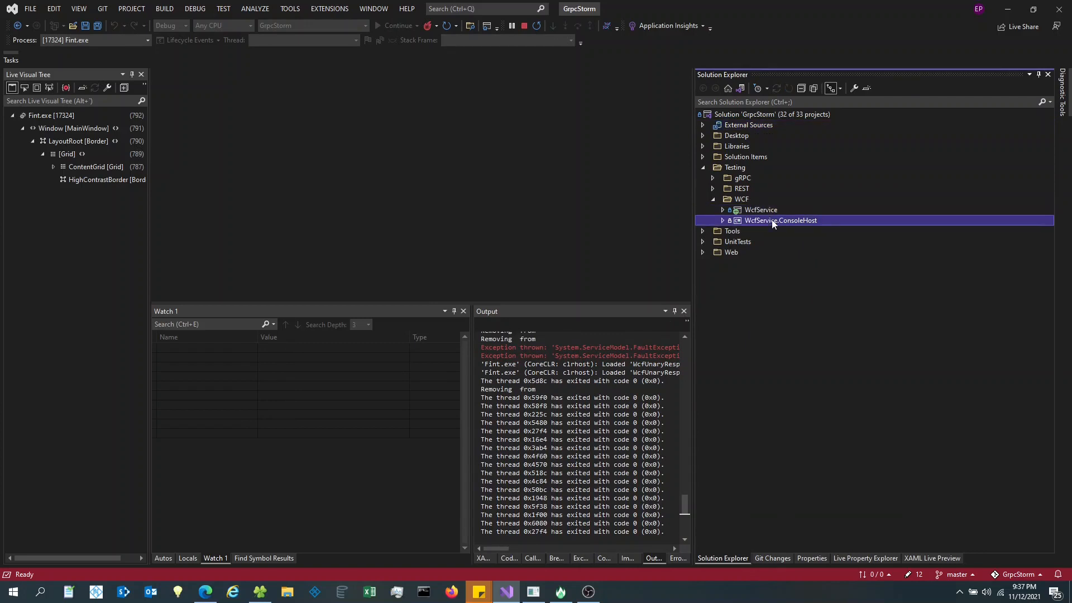
click(723, 221)
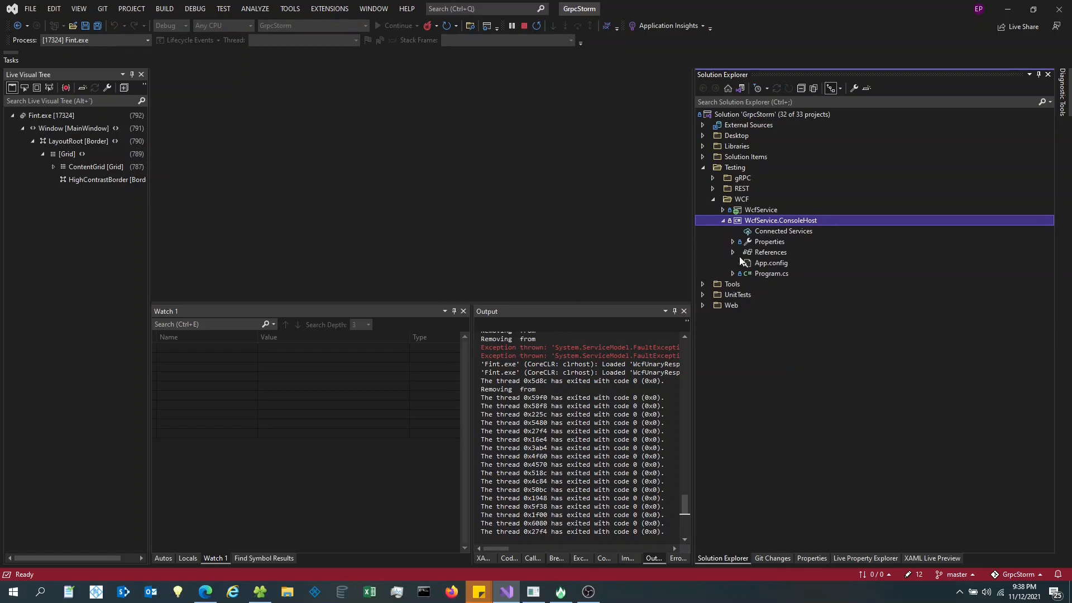
double_click(761, 264)
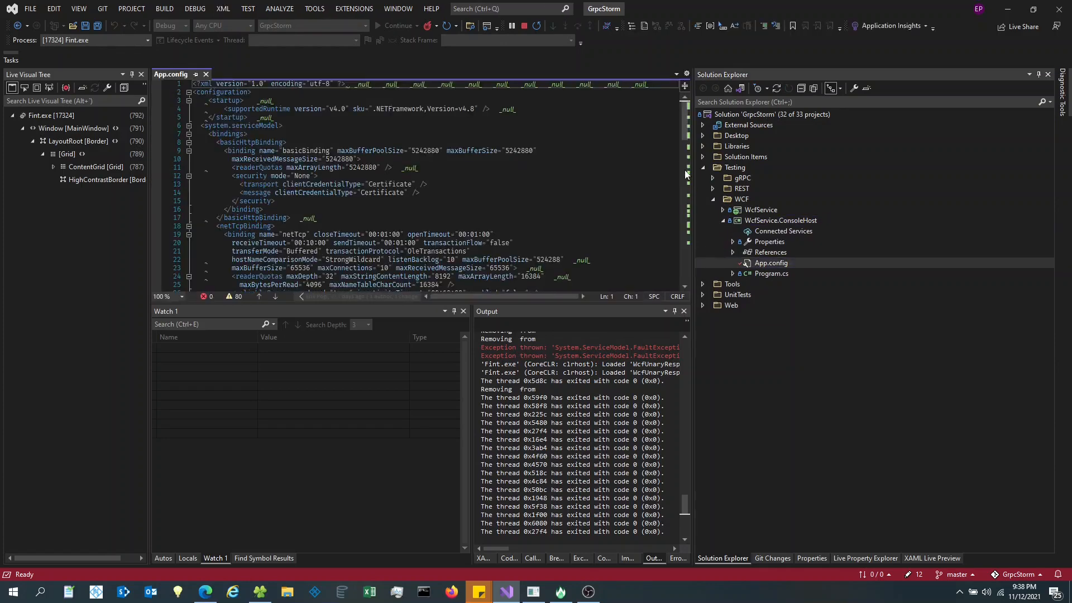
- Enlarge the App.config editor and review the wsHttp binding's maxReceivedMessageSize setting
drag(694, 169, 805, 169)
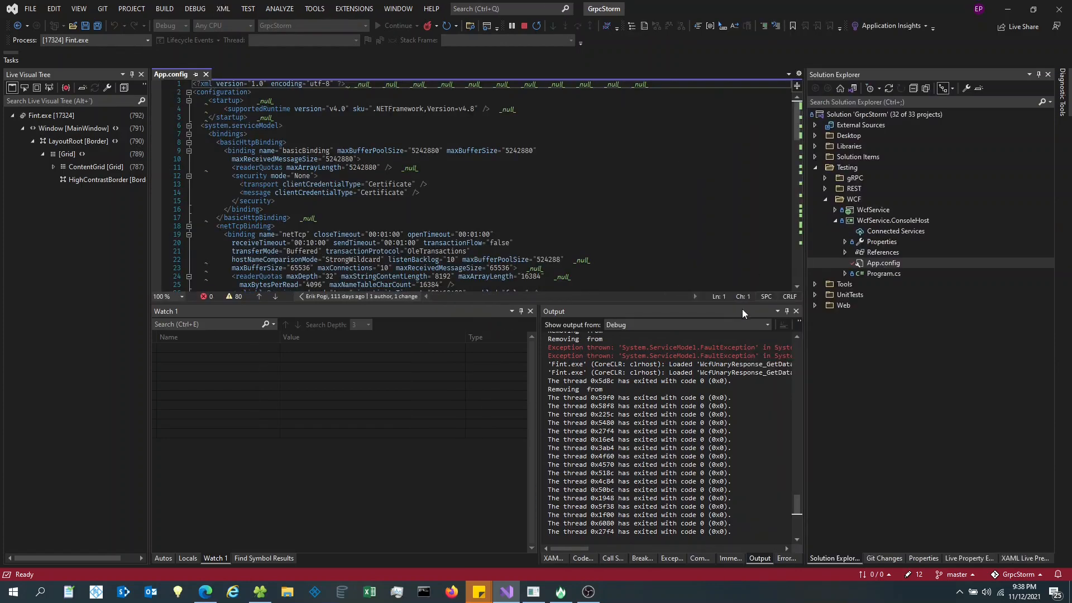
drag(742, 309, 742, 471)
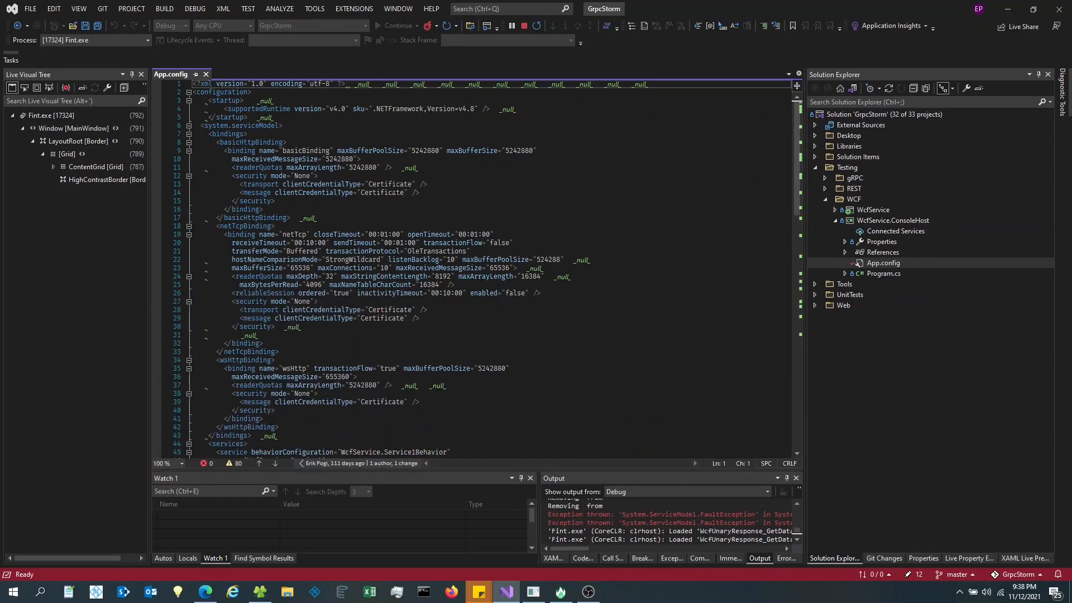
click(472, 92)
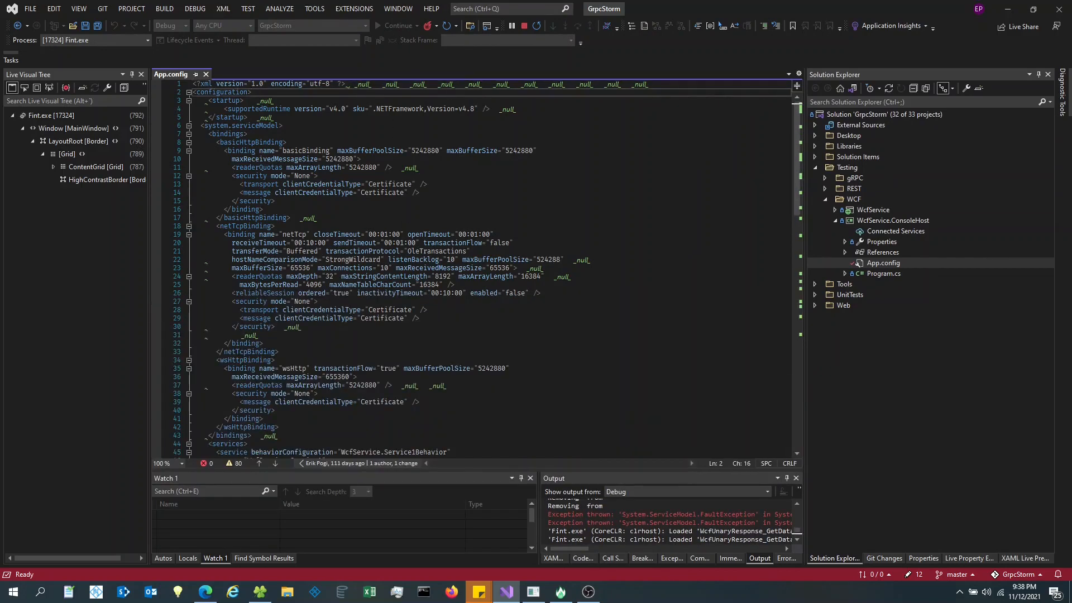
scroll(445, 294, down, 1)
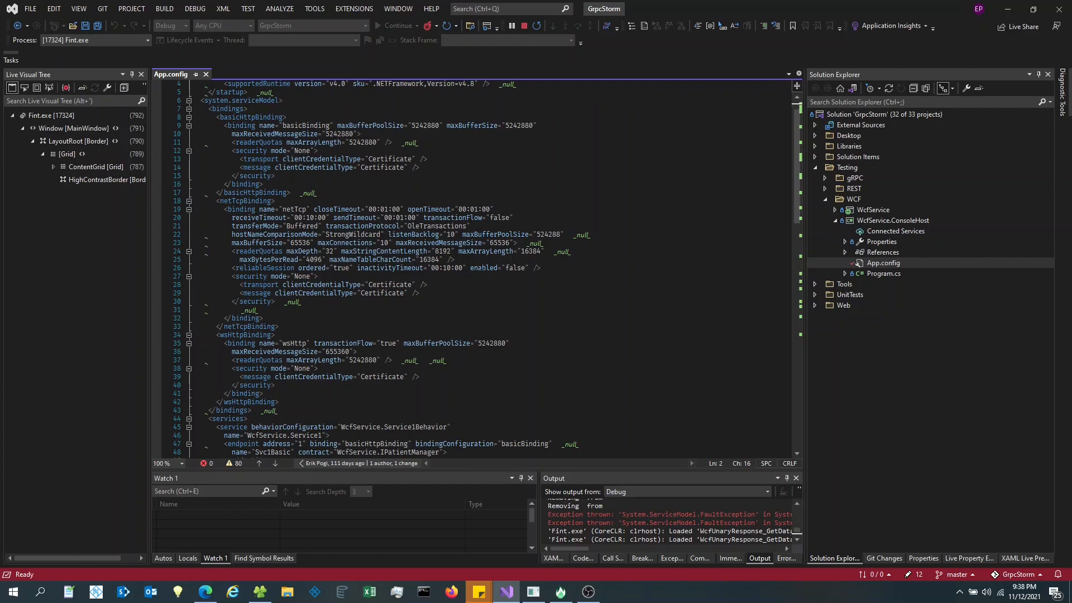
click(604, 349)
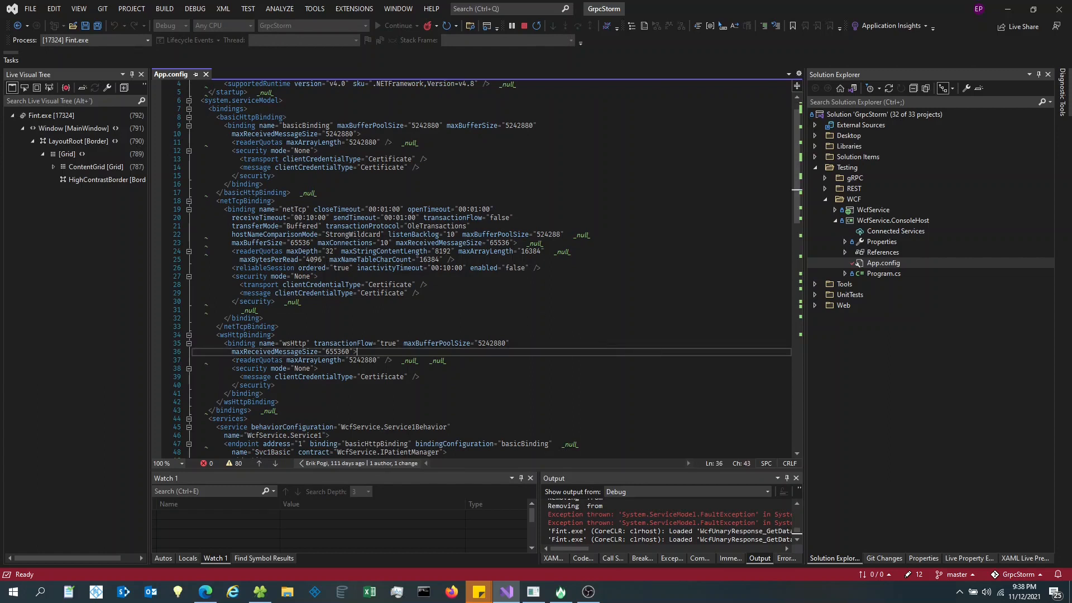
scroll(384, 209, up, 1)
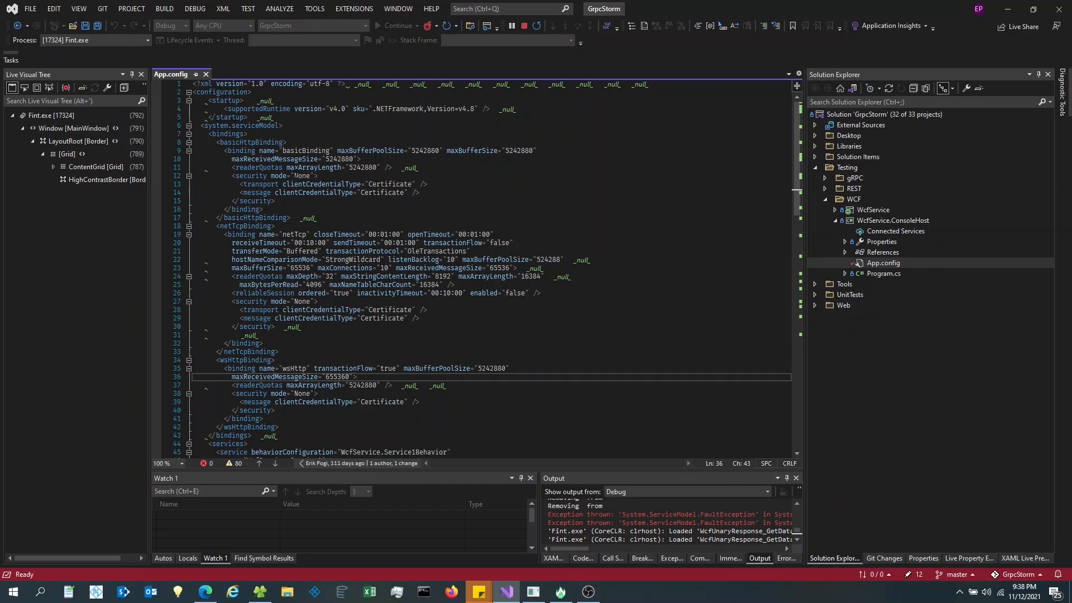
- Fold and unfold basicHttpBinding, then collapse the netTcpBinding block to expose wsHttpBinding
double_click(264, 144)
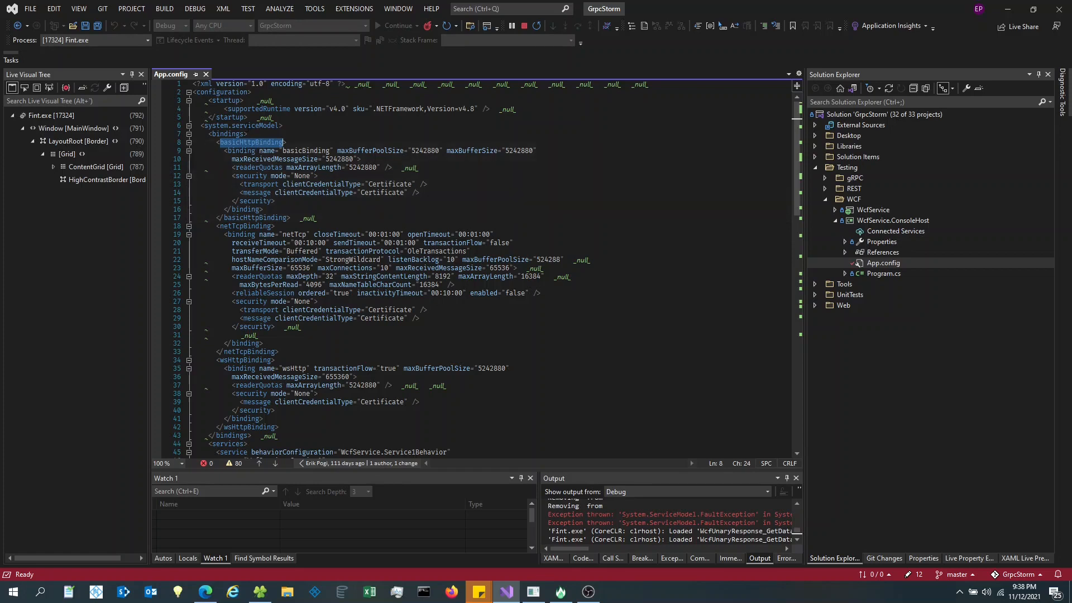
click(233, 134)
double_click(242, 142)
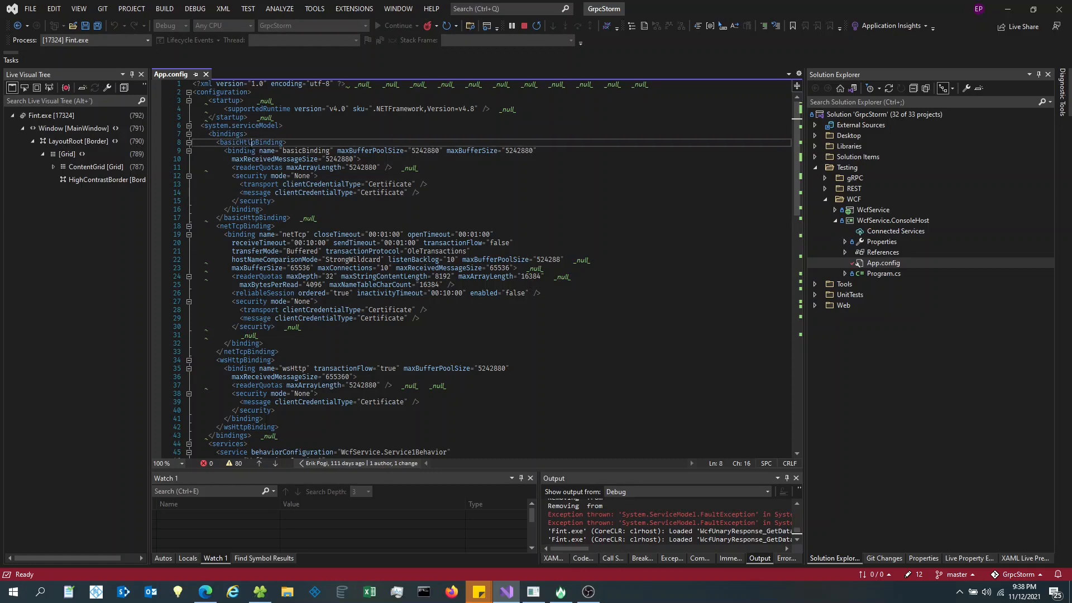
click(189, 143)
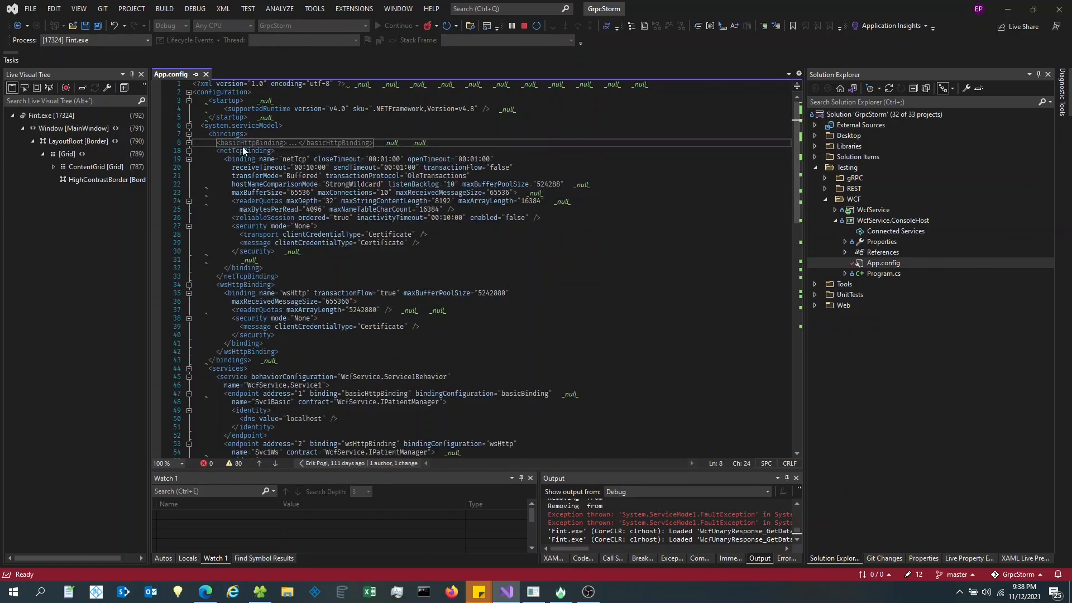
click(186, 143)
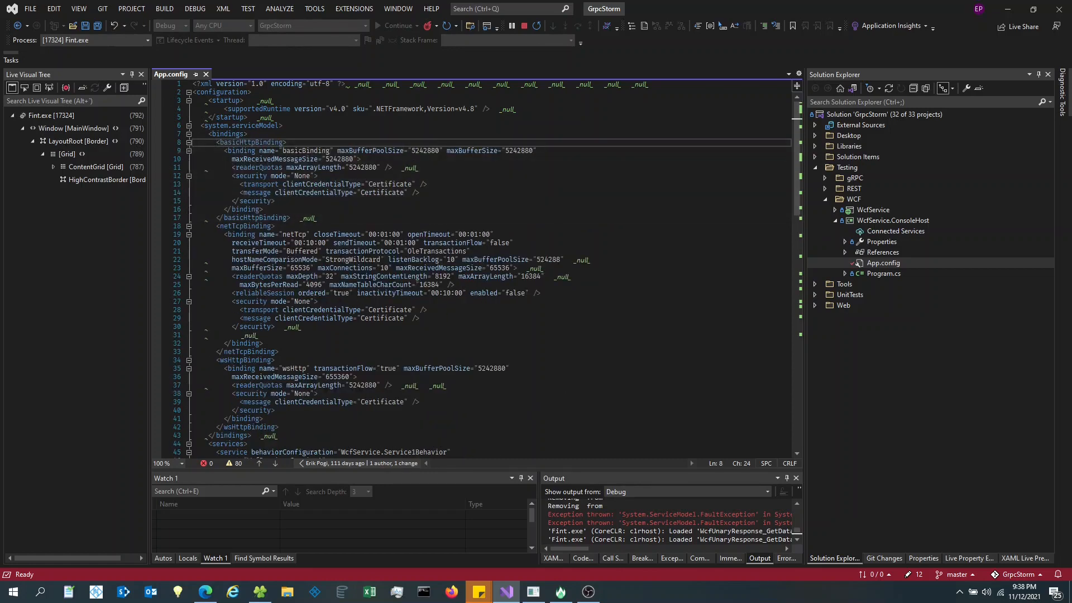
click(190, 226)
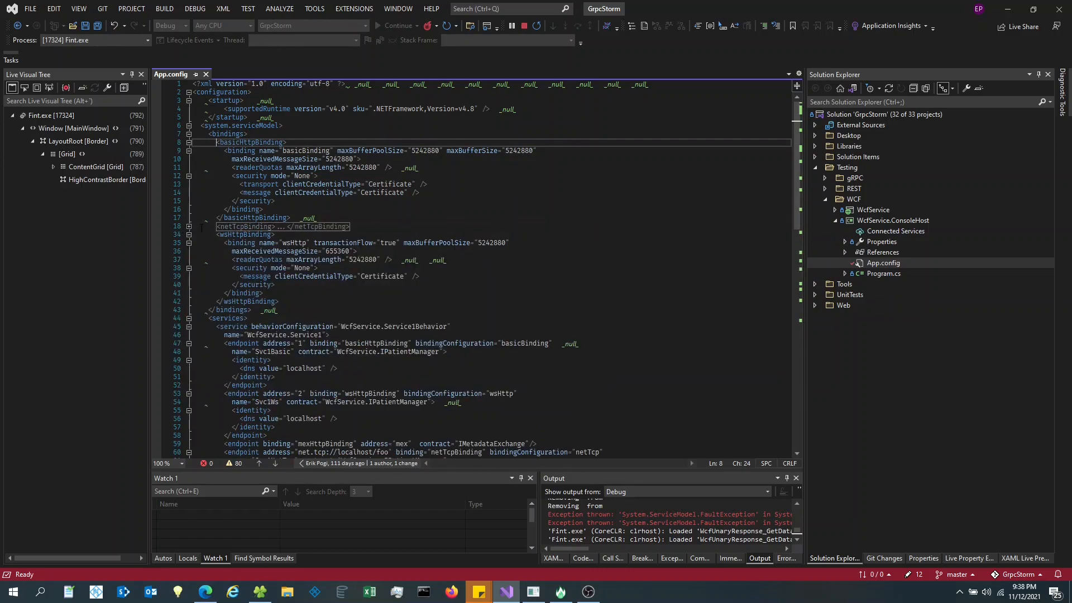
double_click(231, 235)
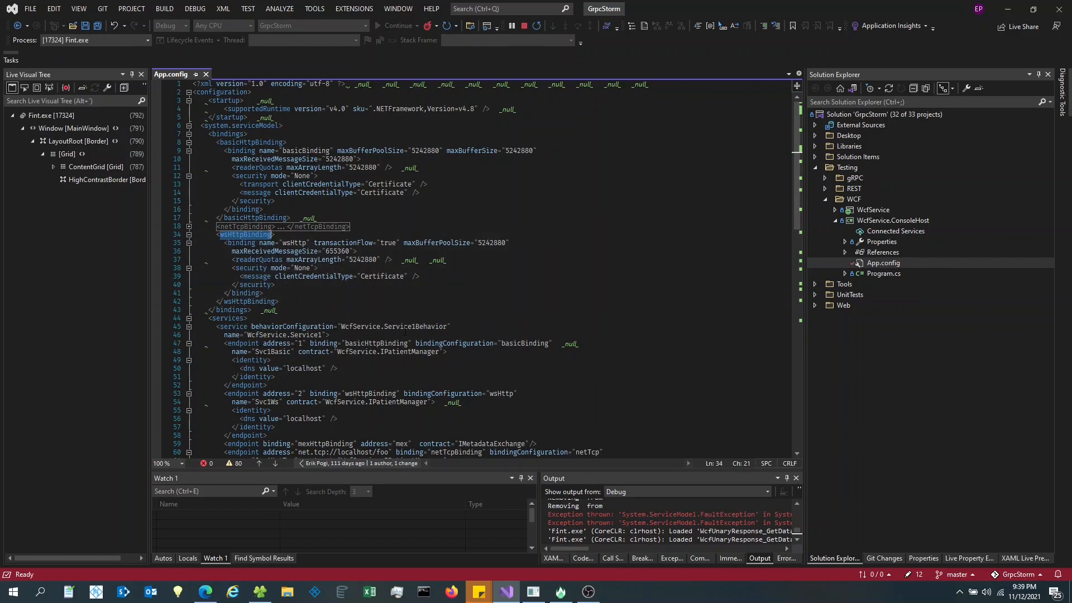
- Fold and re-expand the service element to reveal its endpoints
click(190, 327)
scroll(187, 333, down, 2)
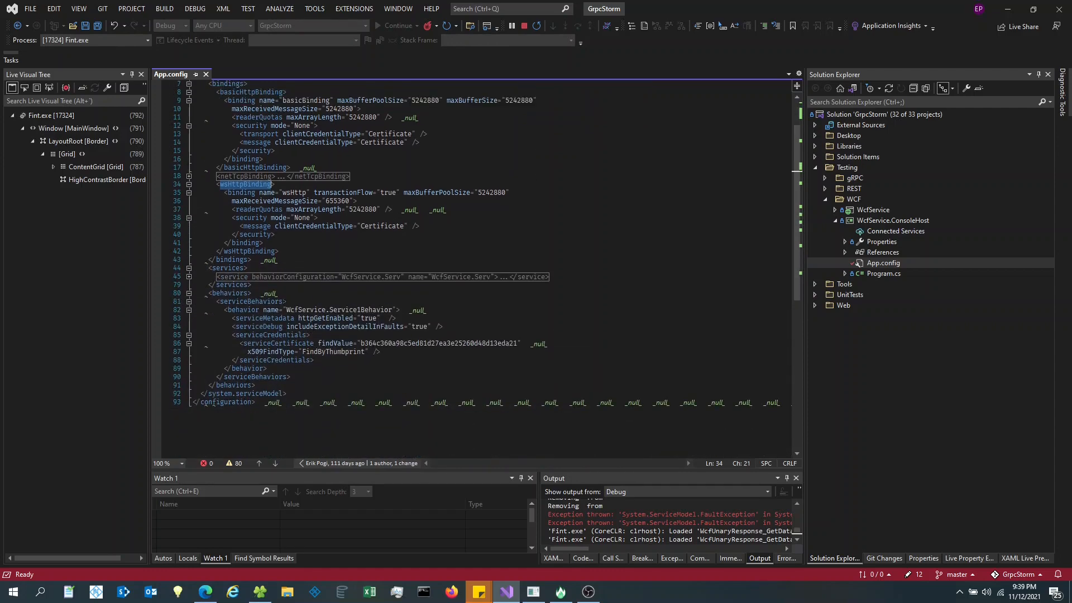
click(189, 276)
scroll(323, 348, down, 1)
scroll(322, 348, down, 14)
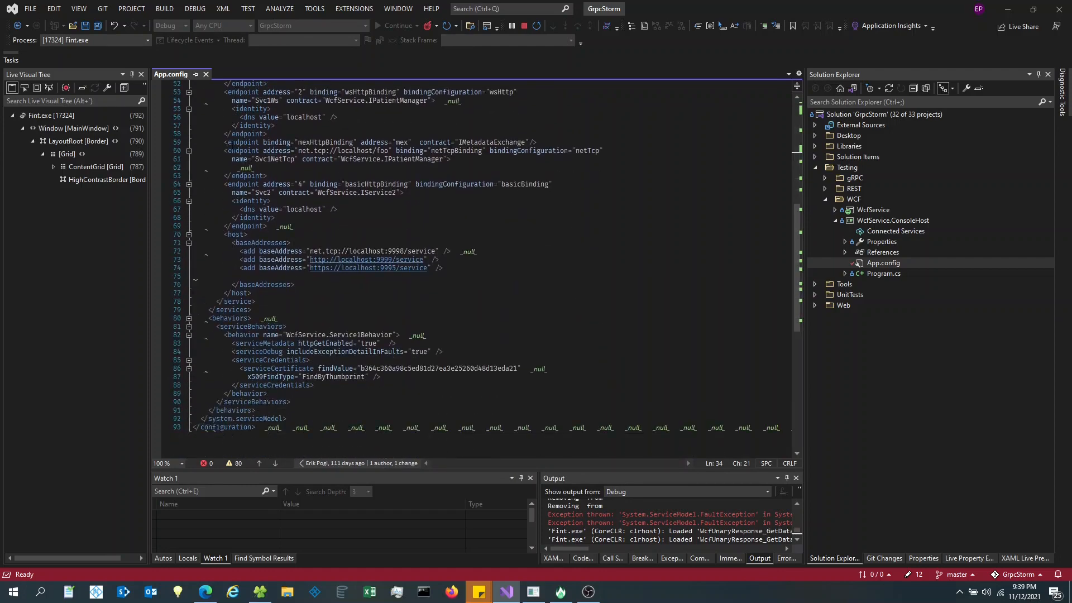
- Inspect the mexHttpBinding endpoint and base addresses, and expand the WcfService project
drag(225, 142, 571, 142)
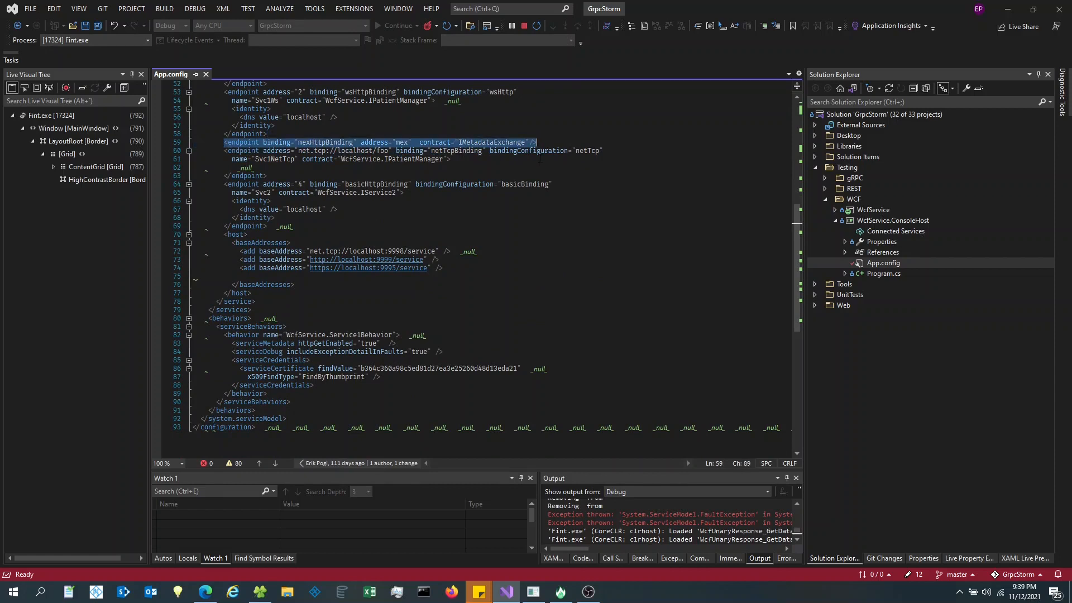
double_click(327, 142)
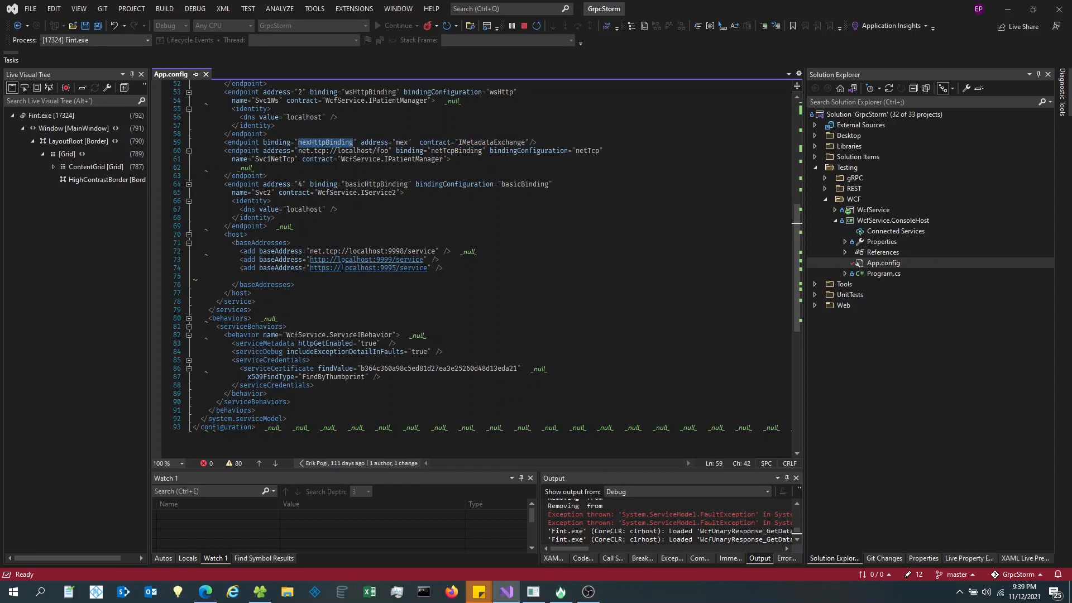
drag(311, 260, 424, 260)
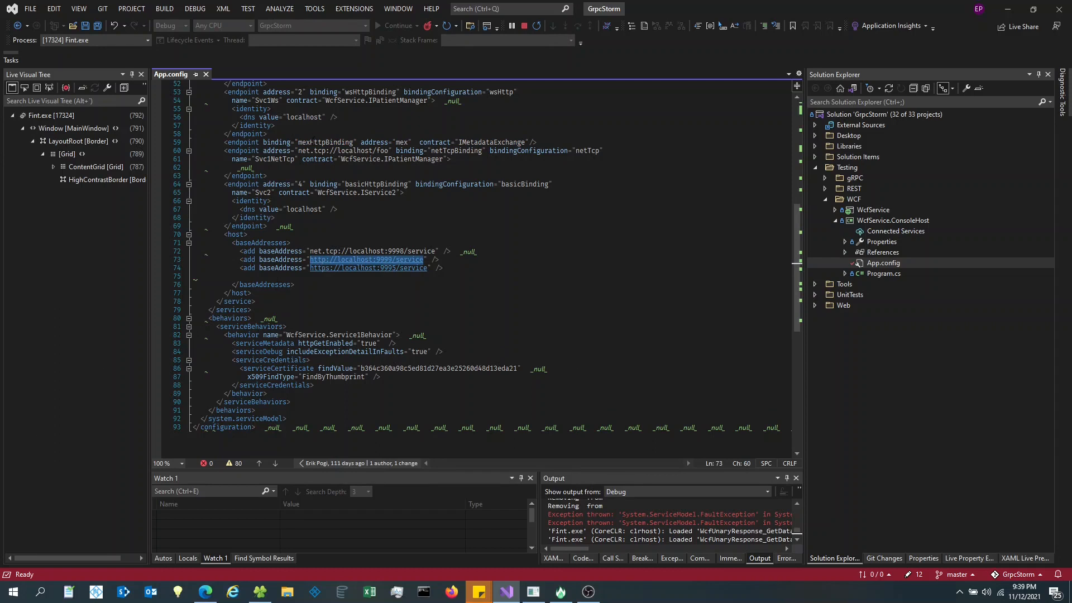
double_click(313, 142)
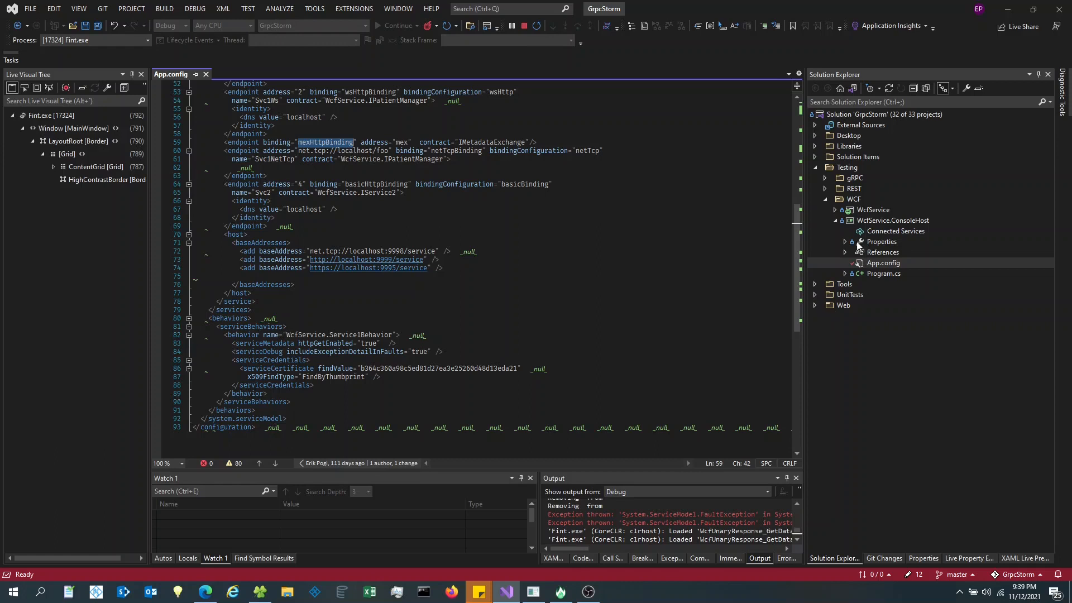
click(635, 254)
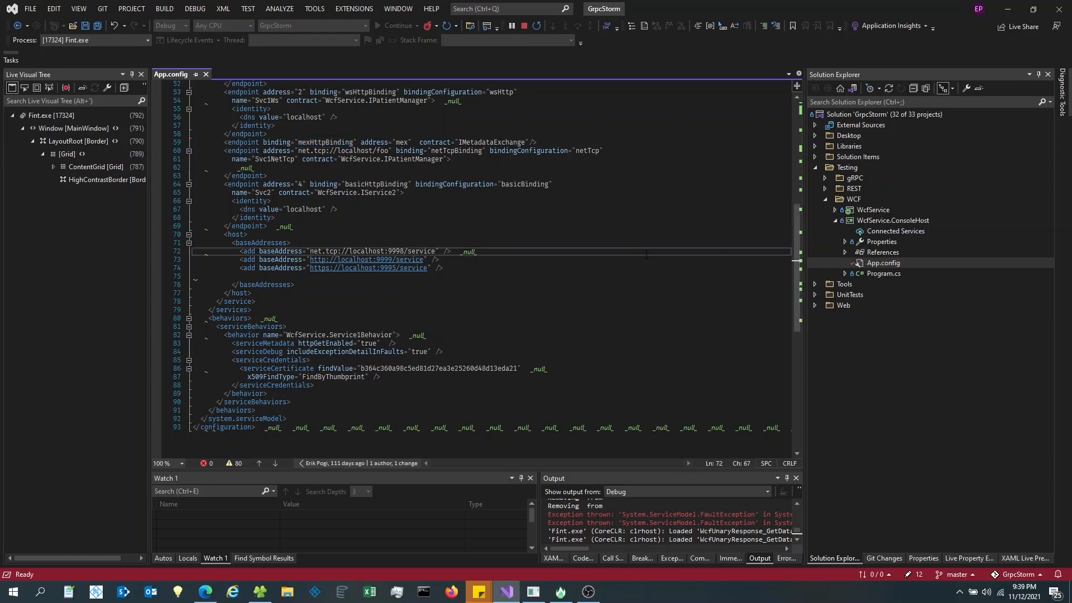
click(835, 210)
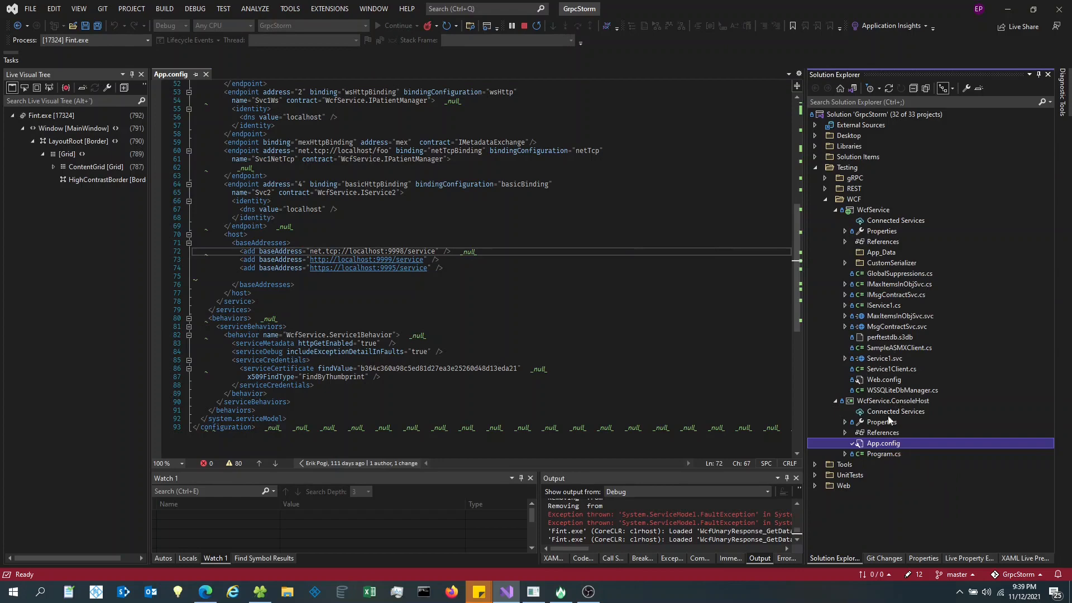
- Open Service1.svc.cs and jump to the GetData method
click(846, 359)
double_click(896, 369)
scroll(535, 322, down, 7)
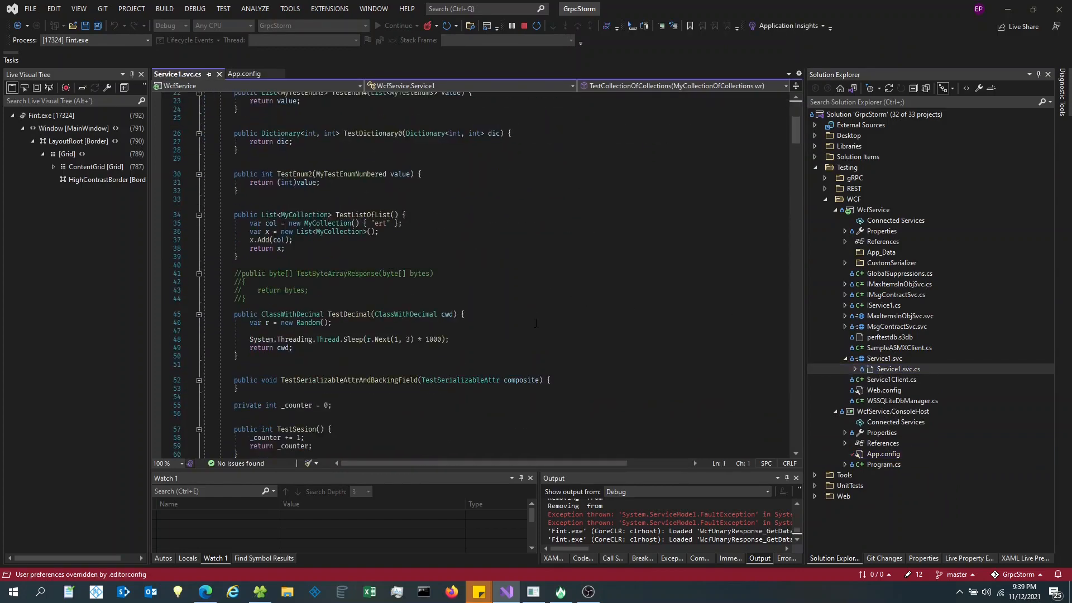
scroll(536, 323, down, 20)
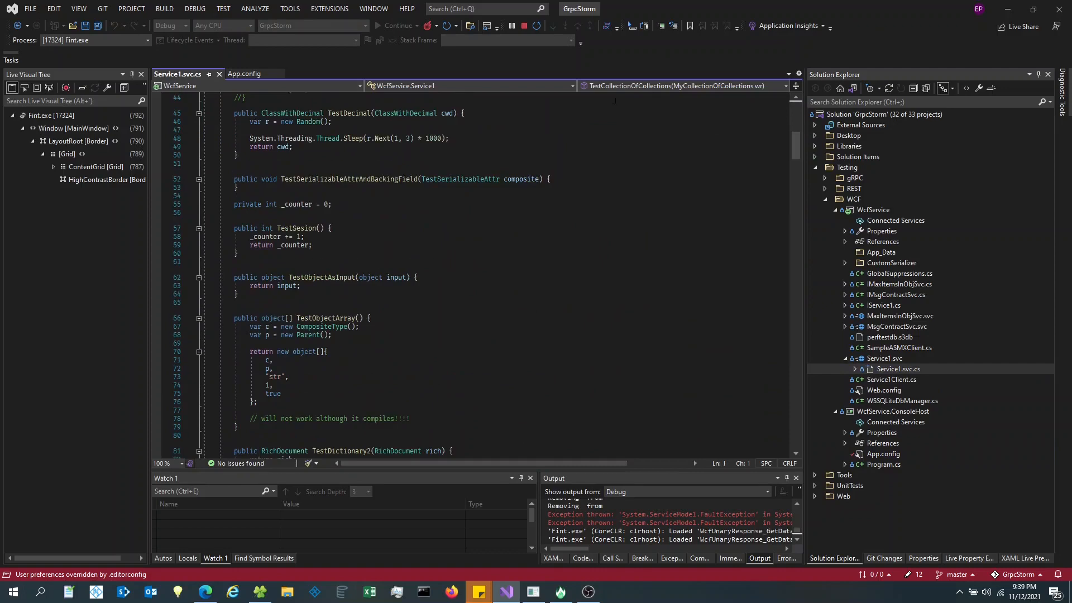
click(639, 85)
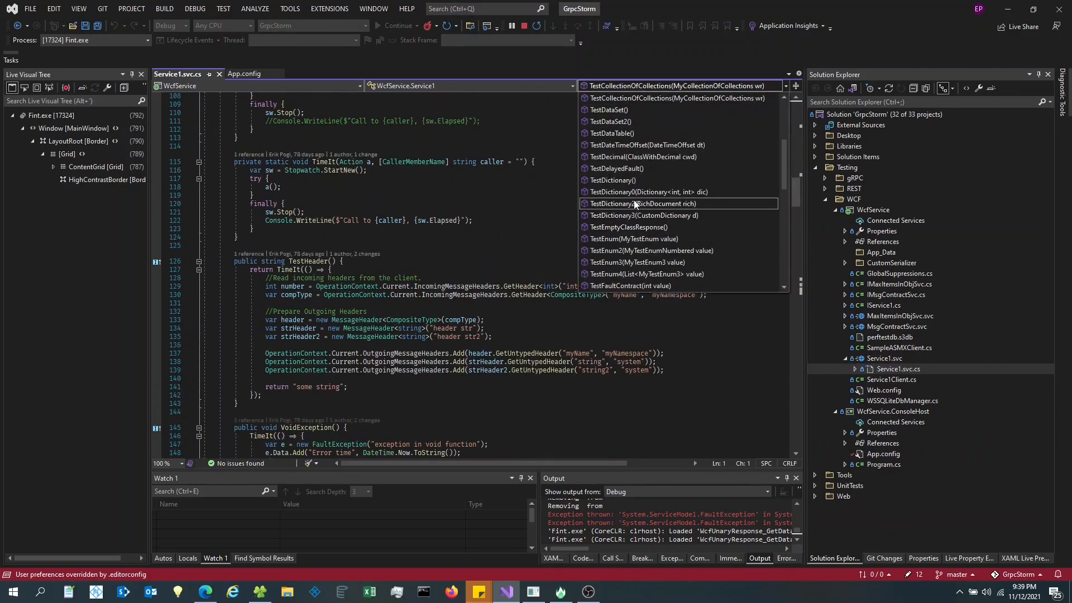
scroll(651, 210, up, 4)
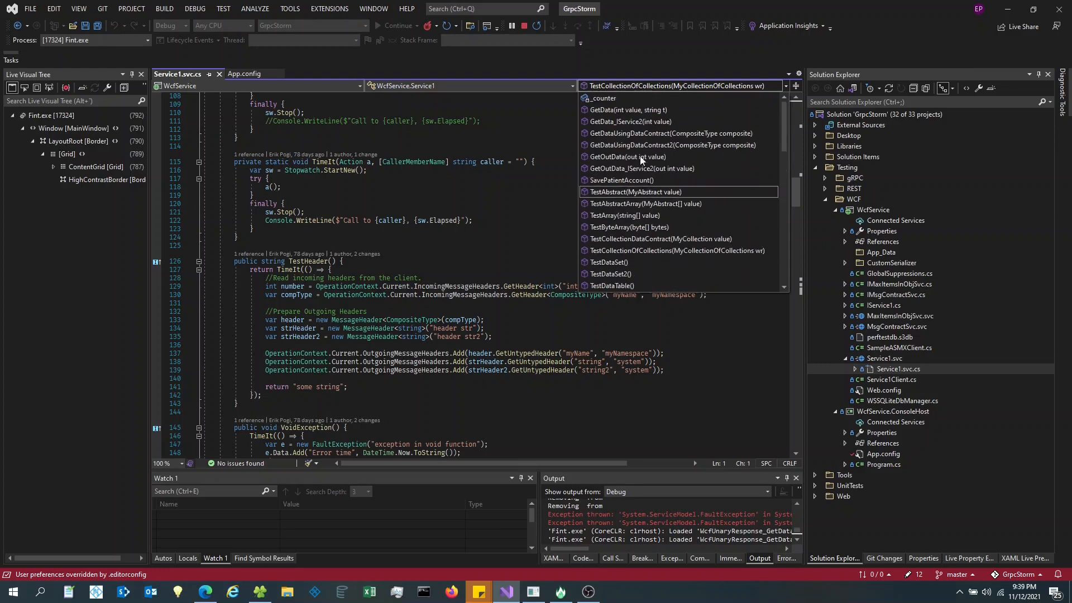
click(631, 110)
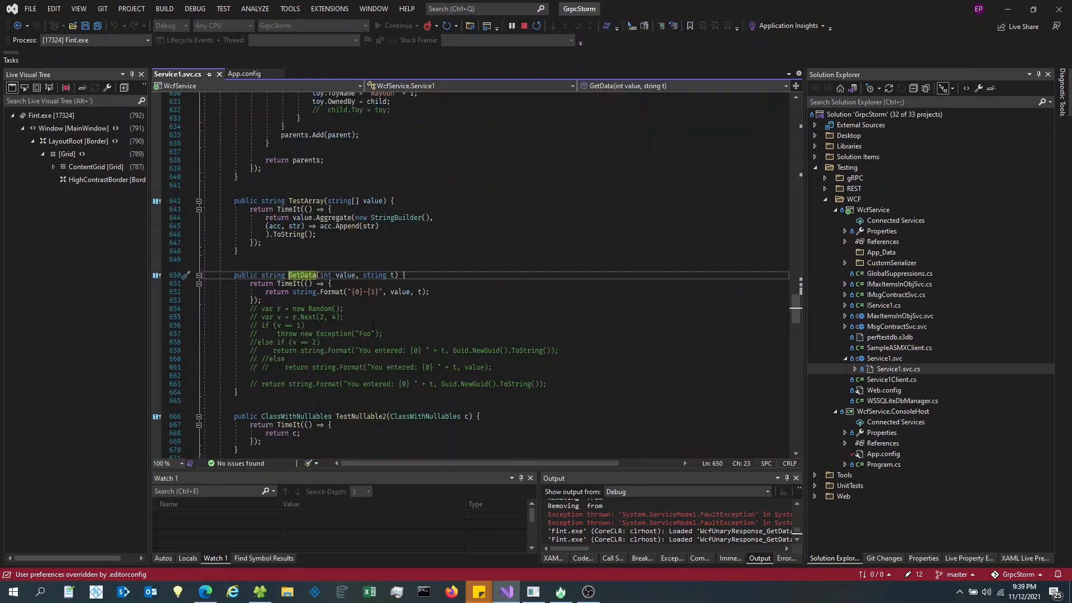
- Review GetData's string.Format return and GetDataUsingDataContract, then close Service1.svc.cs
scroll(373, 325, down, 2)
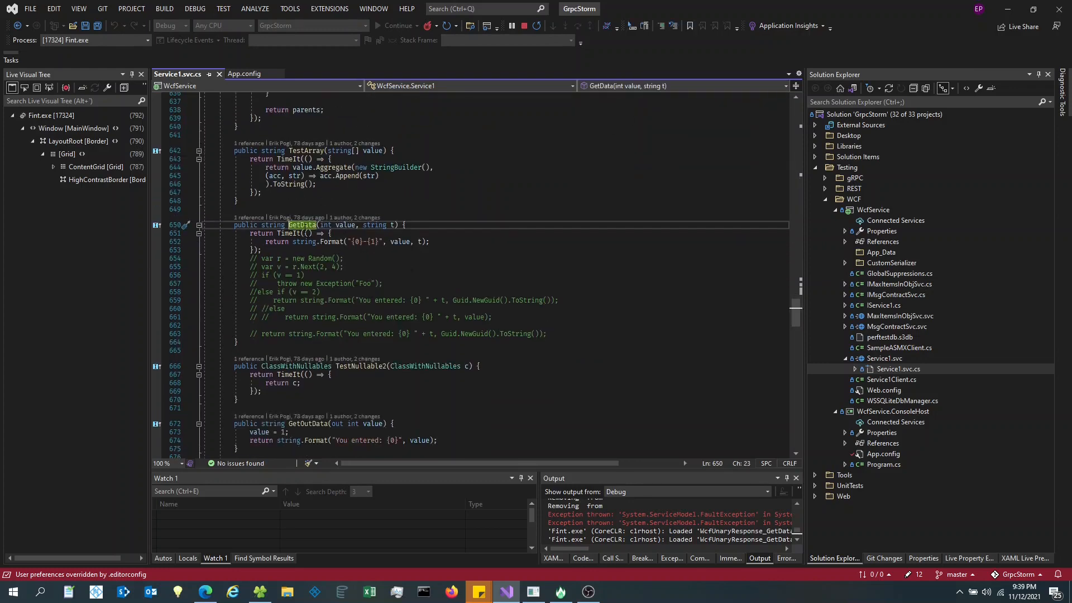
drag(320, 225, 399, 236)
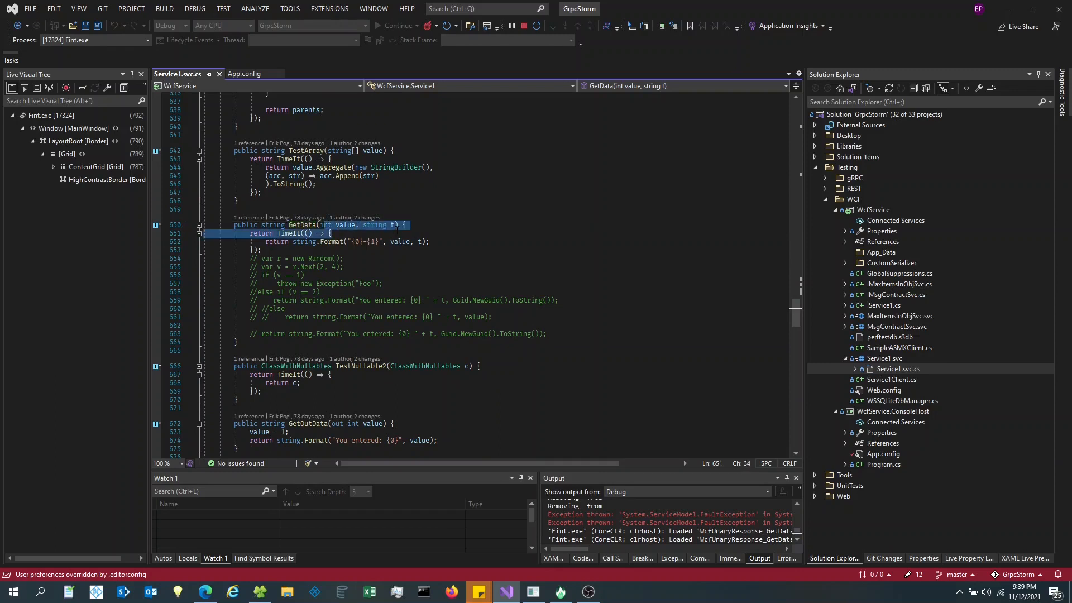
double_click(347, 224)
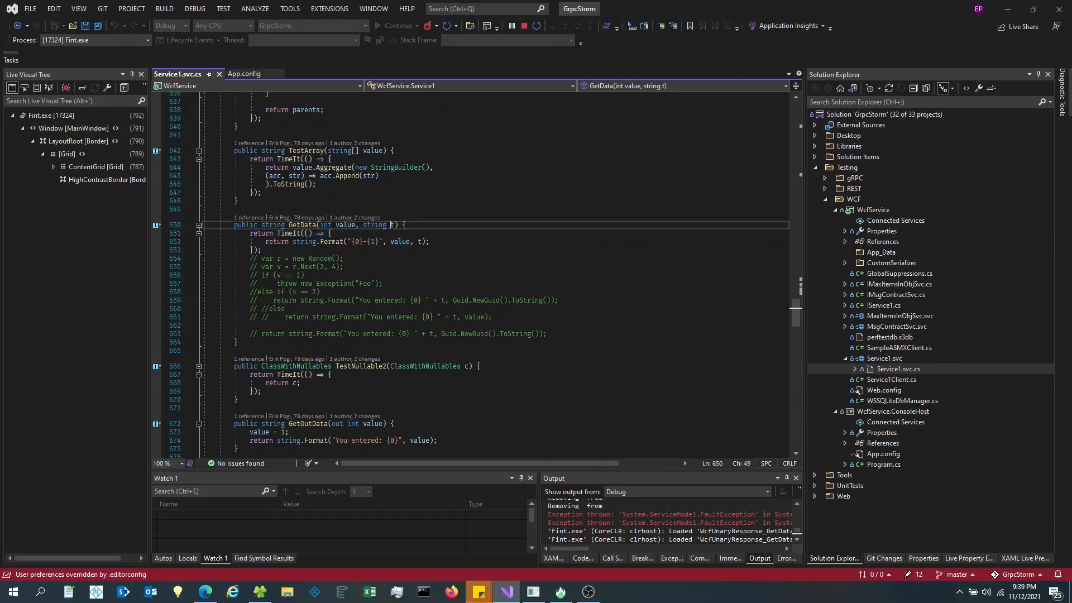
drag(334, 242, 422, 241)
scroll(432, 366, down, 2)
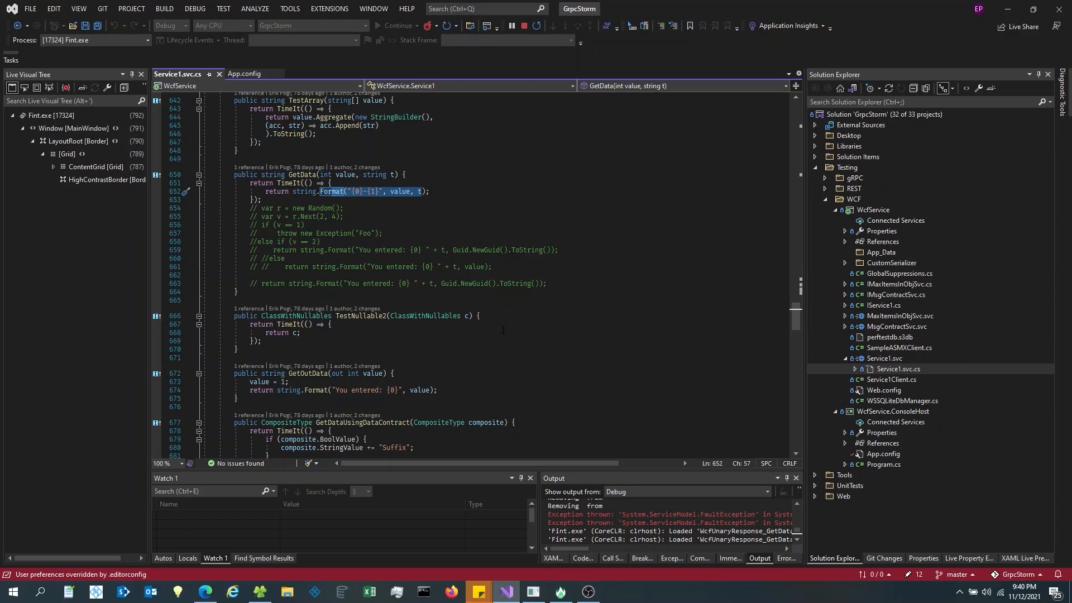
scroll(510, 318, down, 4)
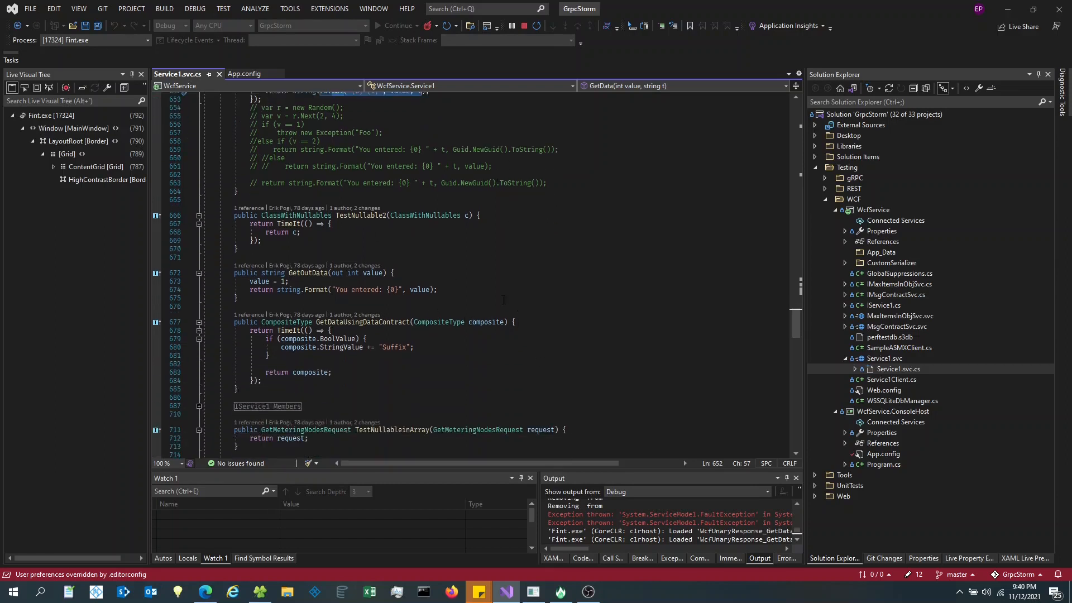
click(219, 76)
- Collapse WcfService and select WcfService.ConsoleHost's App.config in Solution Explorer
click(556, 326)
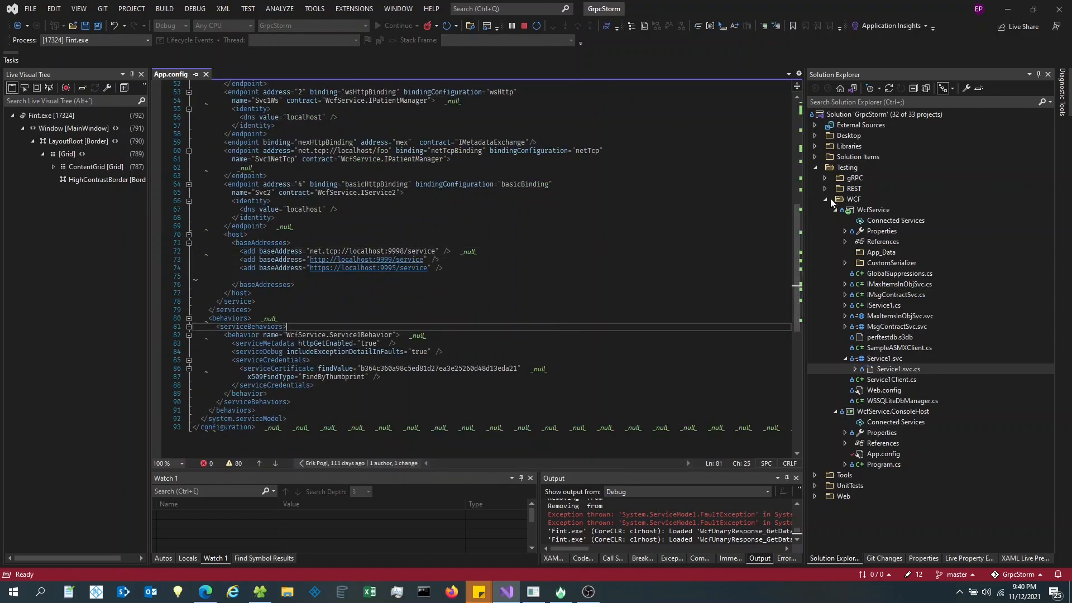
click(836, 211)
click(884, 221)
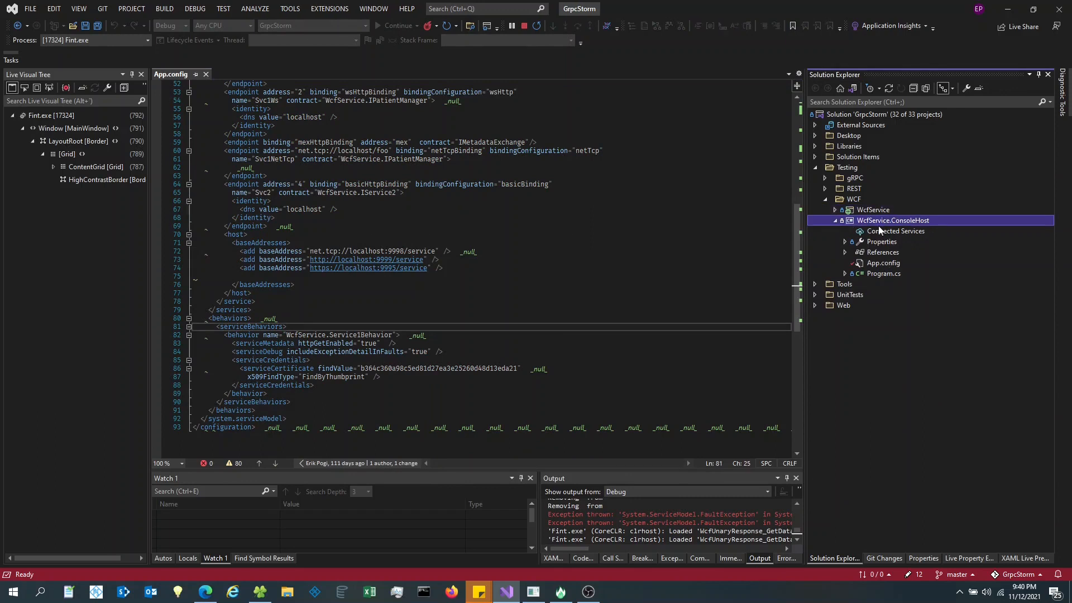
click(877, 267)
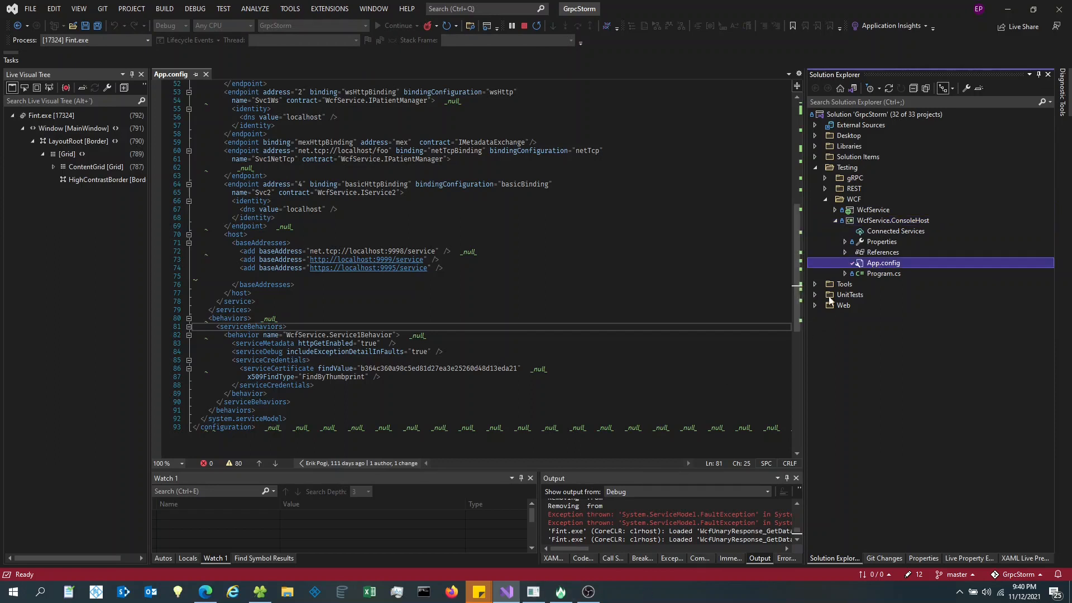
- Check the service console reports ready, then return to Visual Studio
click(534, 593)
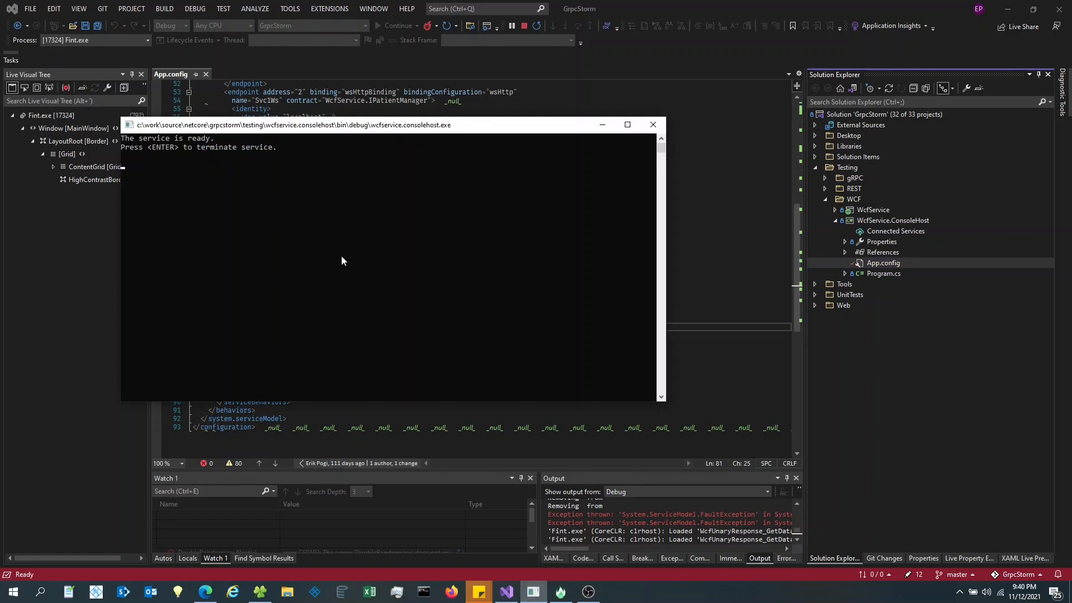
drag(343, 125, 423, 170)
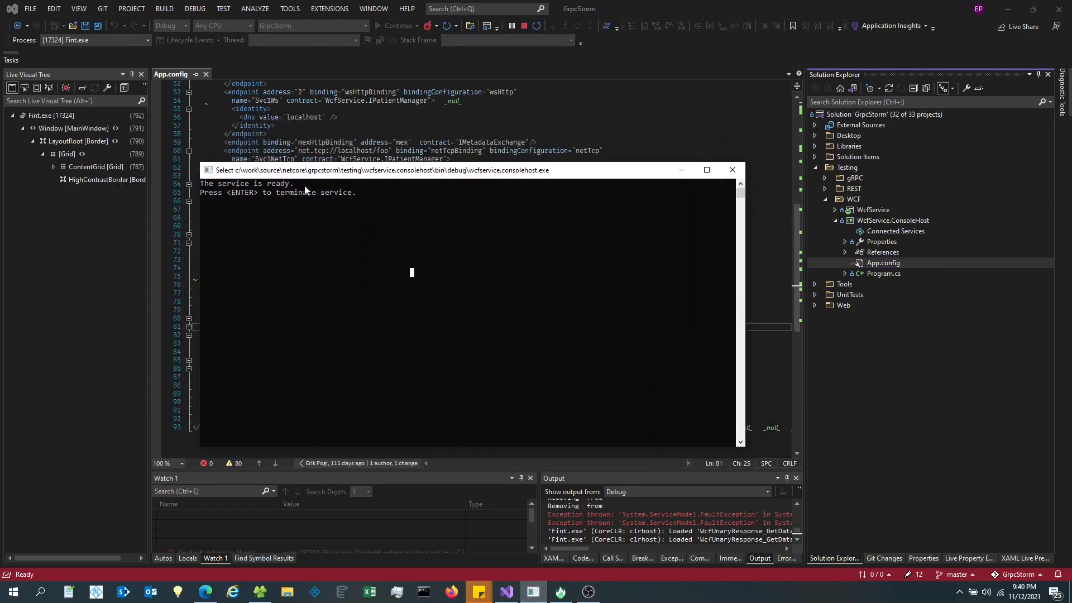
click(883, 273)
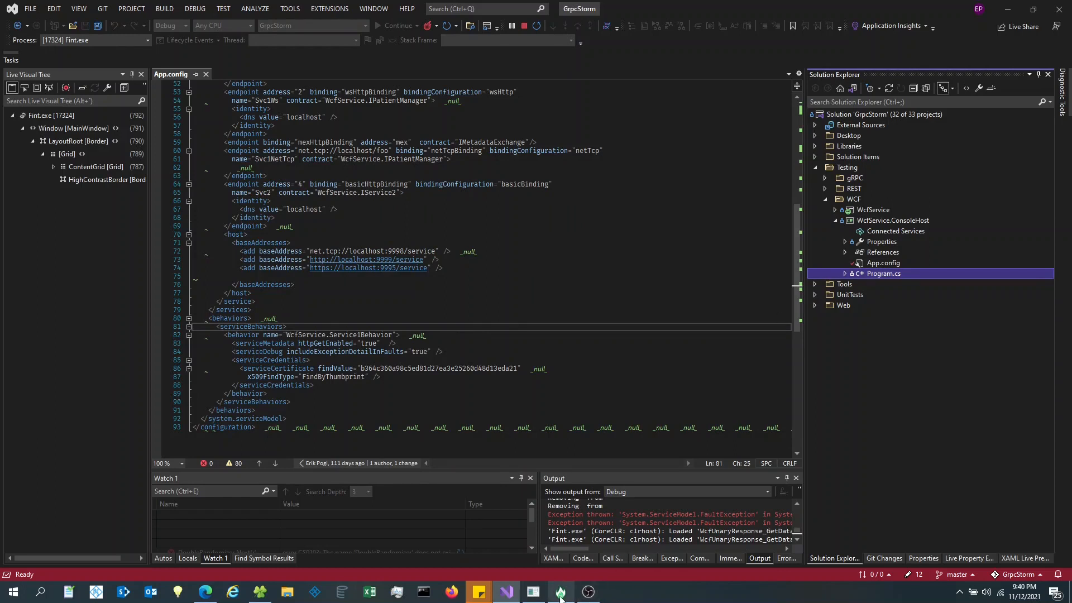
- In FINT, open the Service Clients list showing the wcf client at net.tcp://localhost/foo
mouse_move(560, 597)
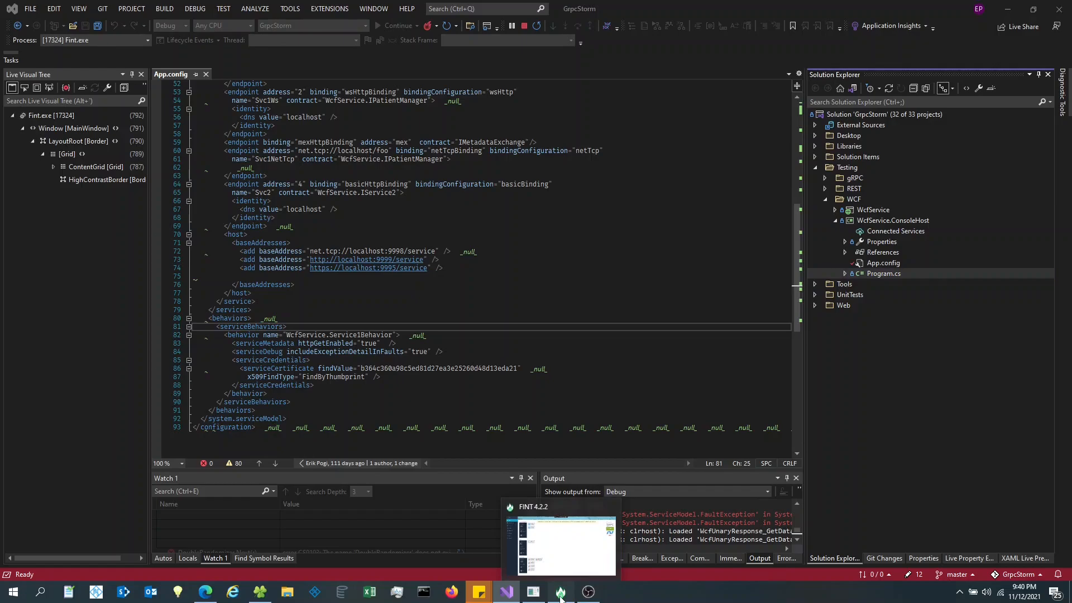
click(561, 597)
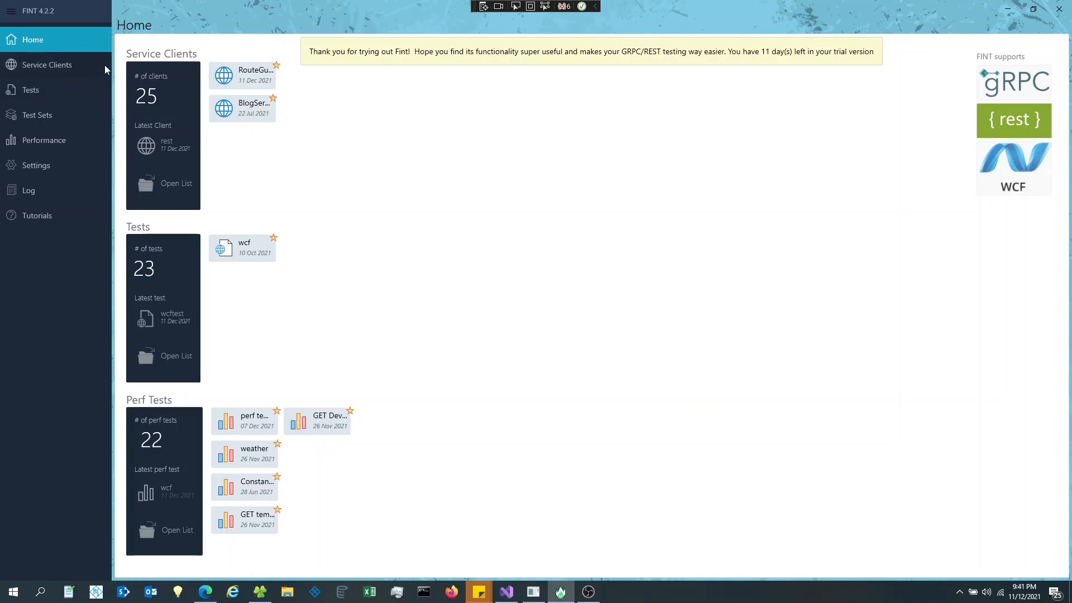
click(58, 66)
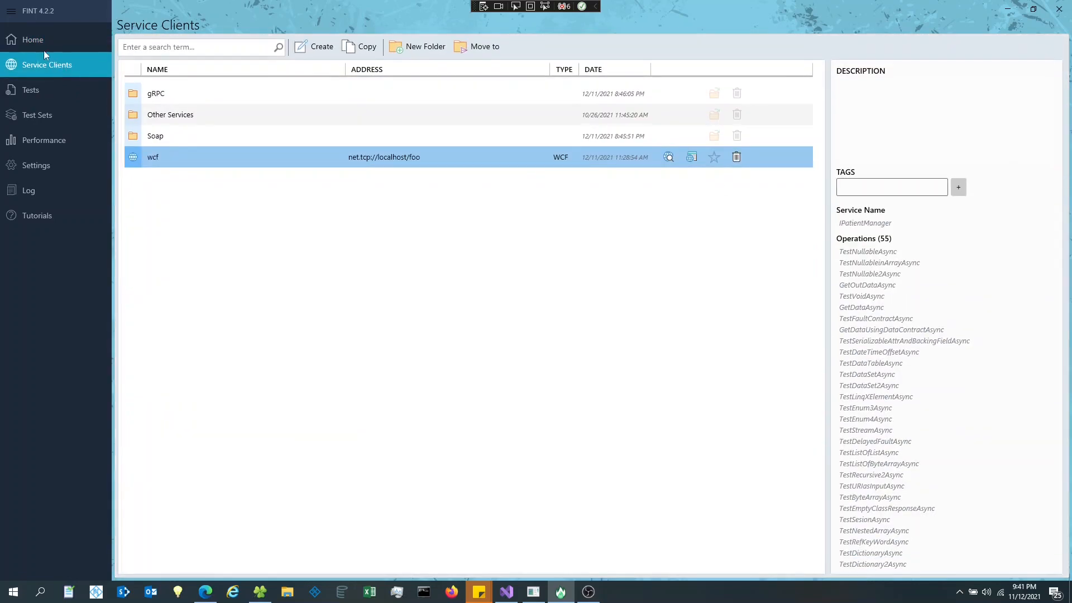
click(32, 41)
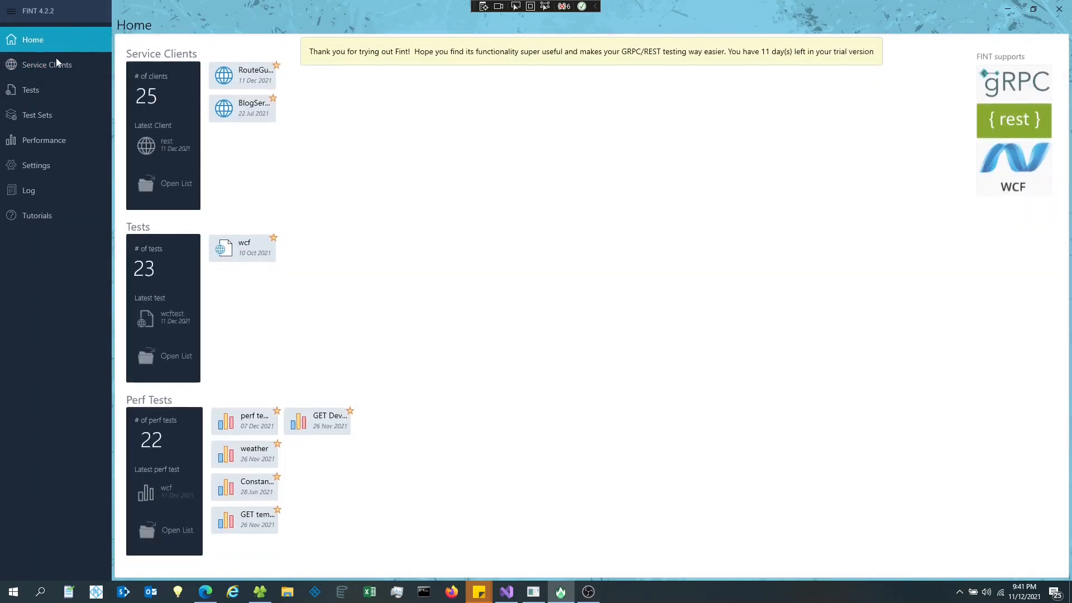
click(173, 188)
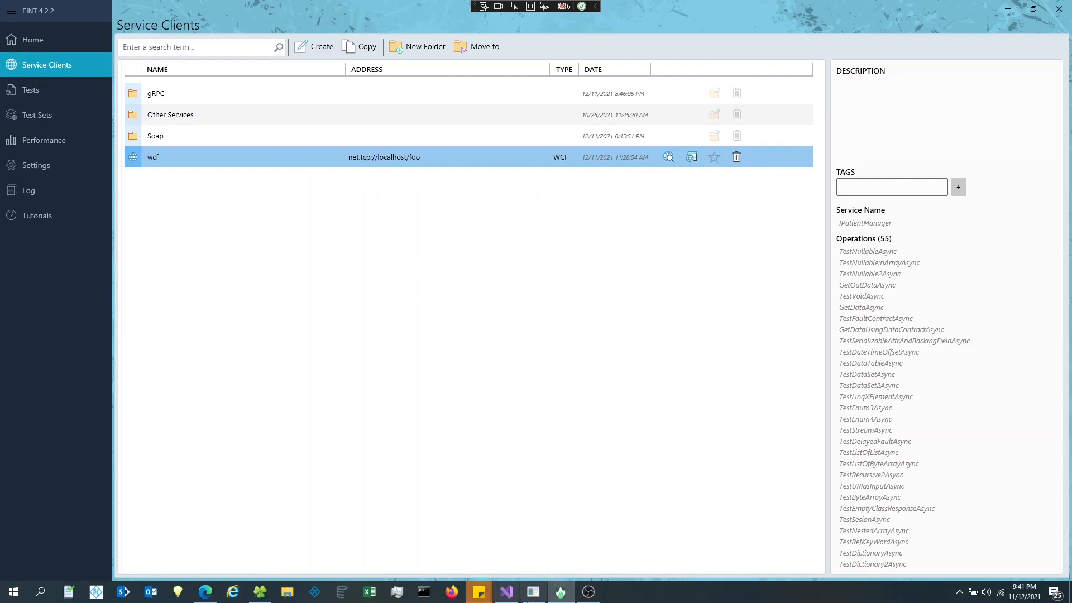
click(506, 591)
click(582, 287)
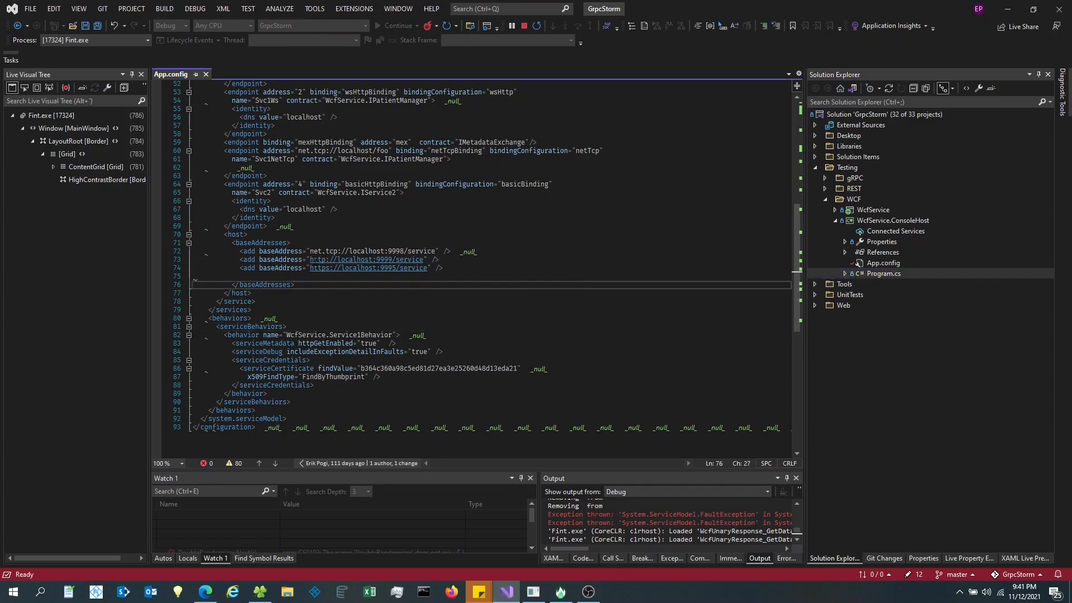
double_click(306, 144)
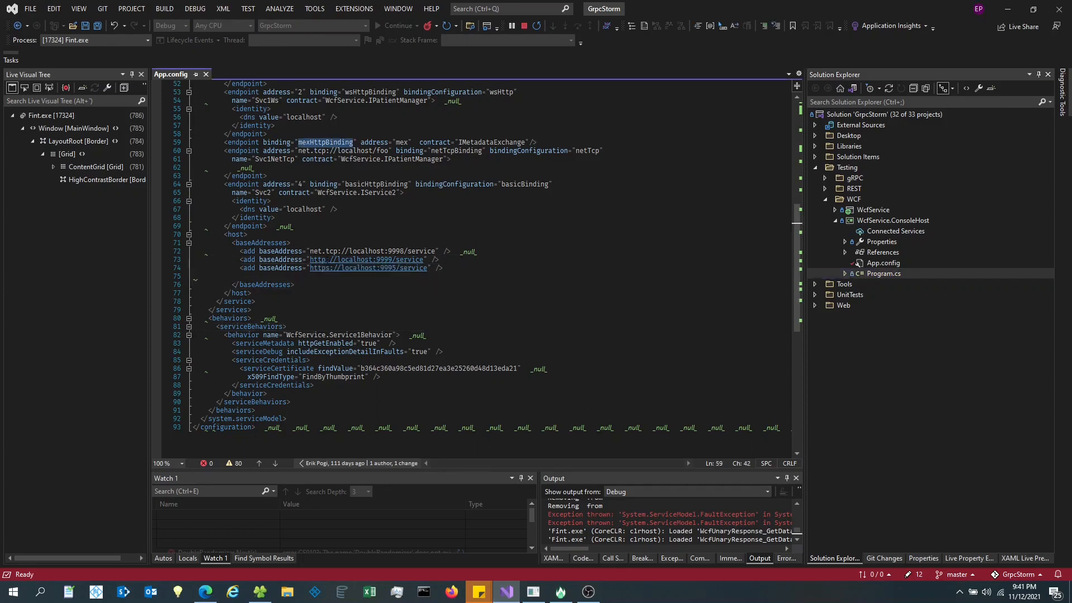
drag(311, 259, 425, 259)
key(ctrl+c)
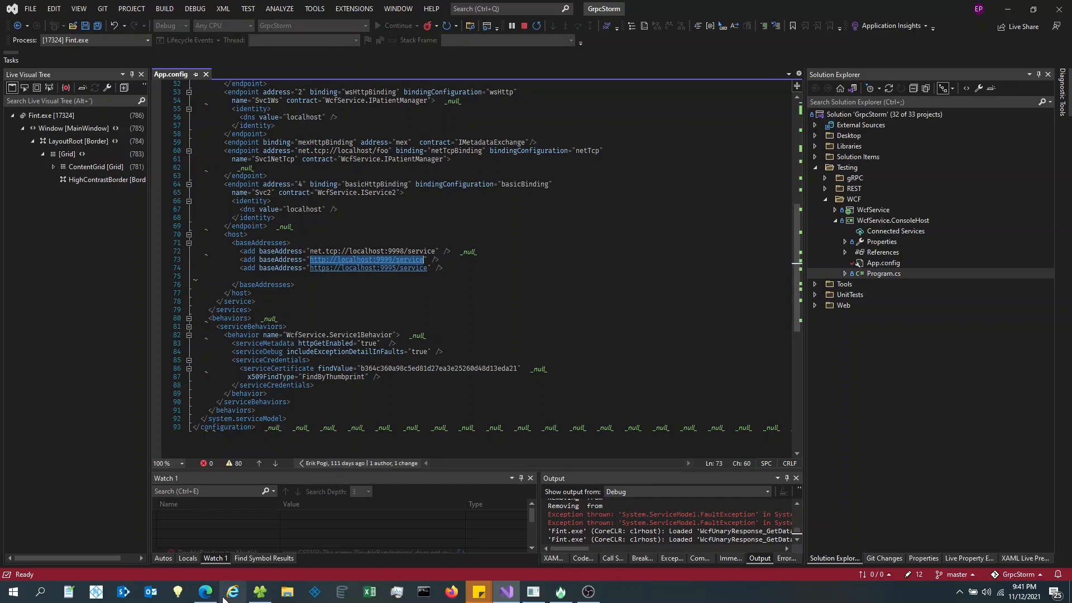
click(205, 592)
key(ctrl+l)
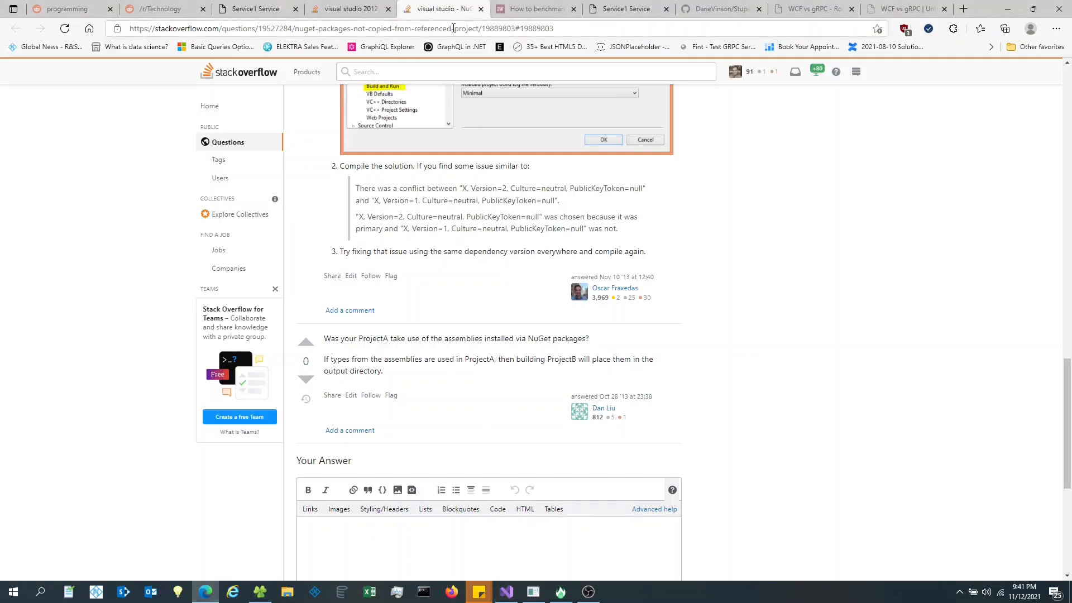
key(ctrl+v)
key(Return)
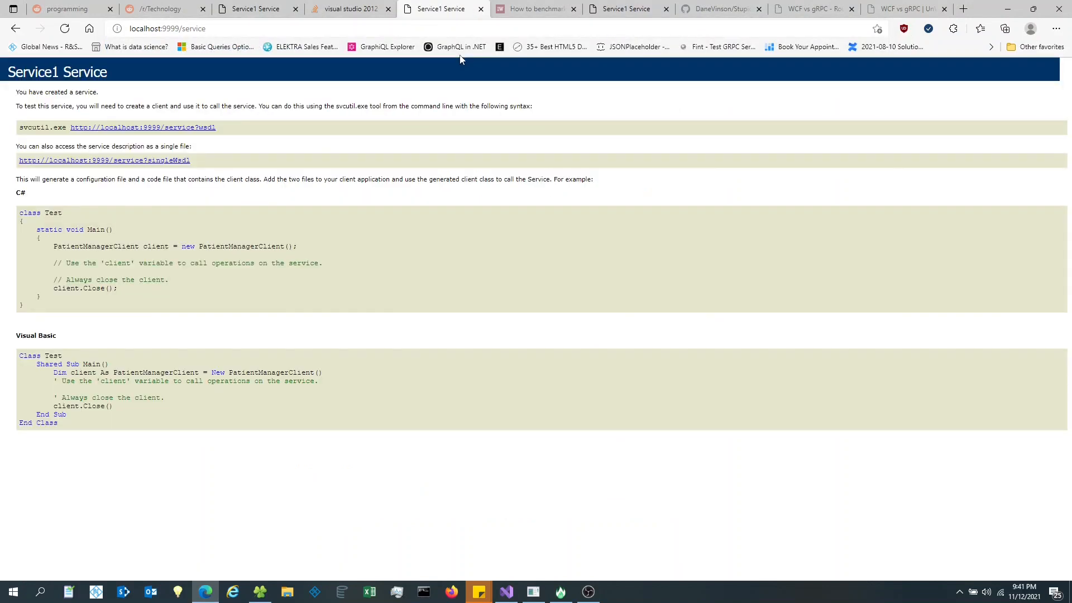
key(ctrl+l)
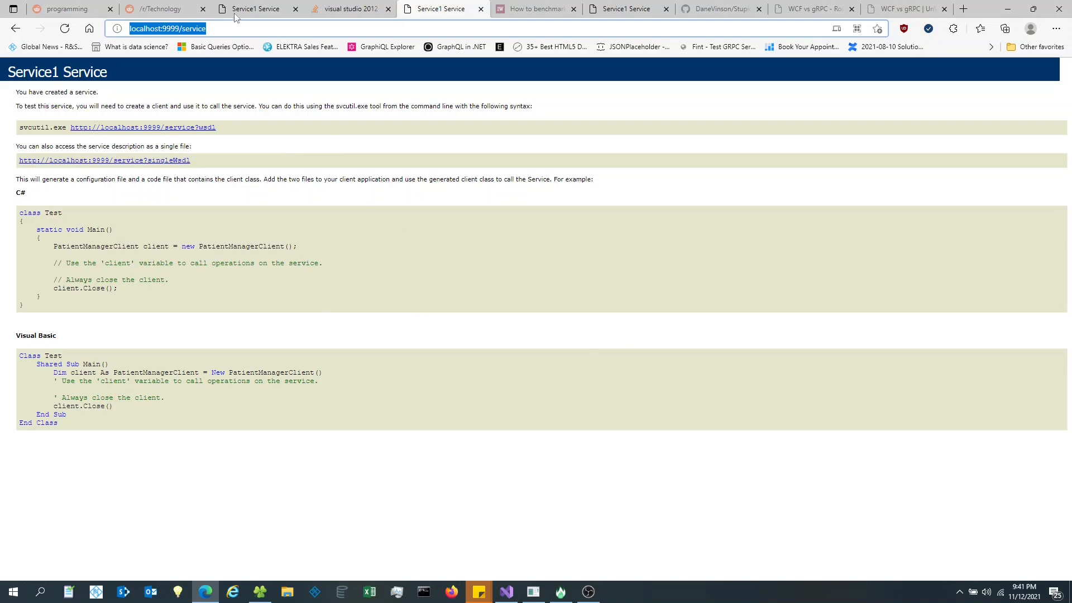
drag(232, 32, 89, 11)
key(ctrl+c)
click(561, 591)
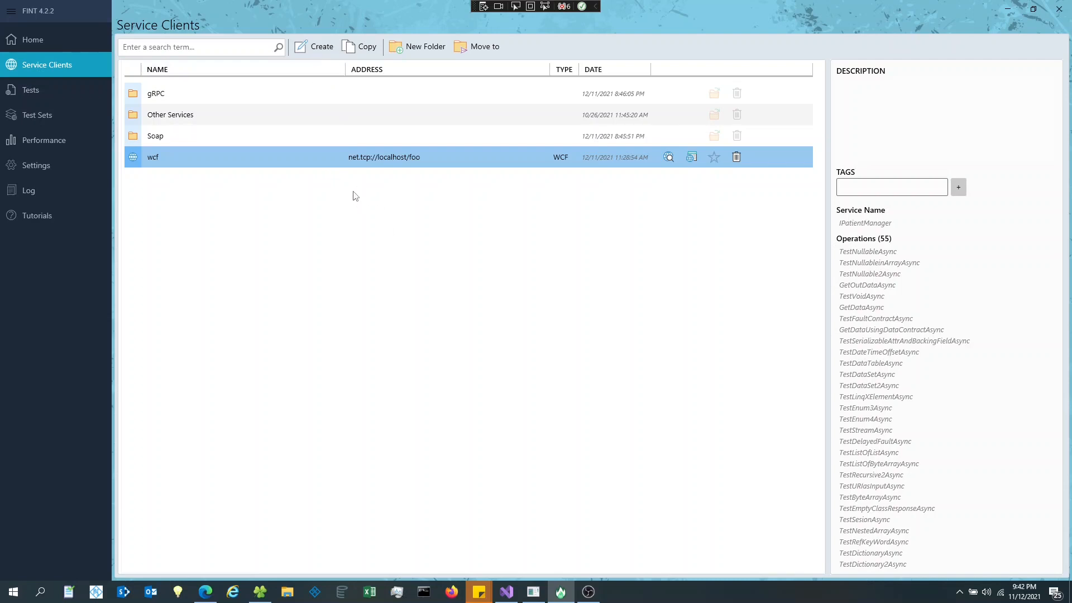
click(317, 49)
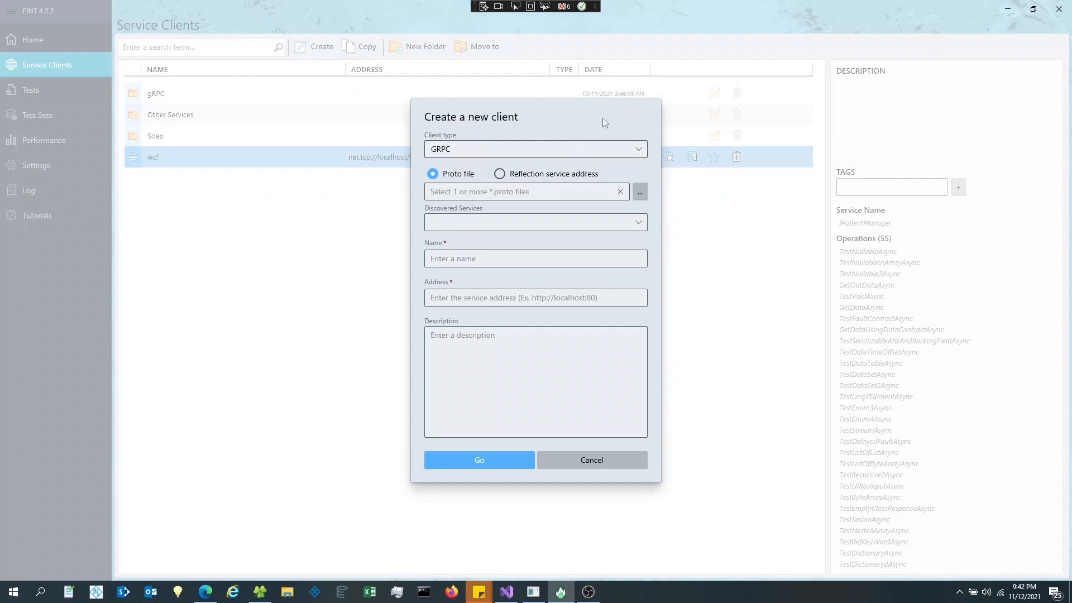
click(634, 149)
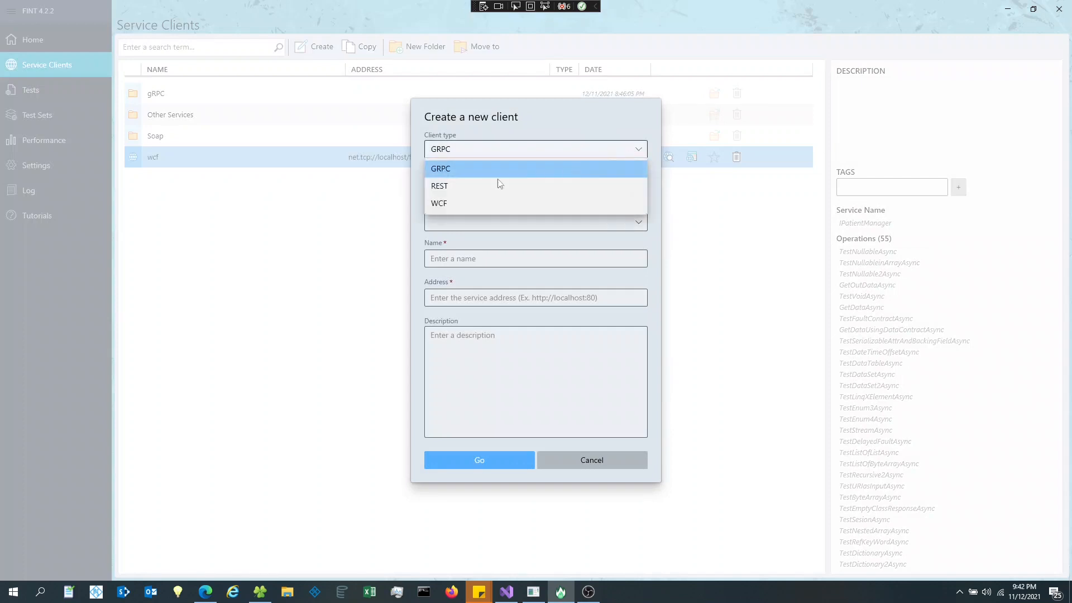
click(472, 203)
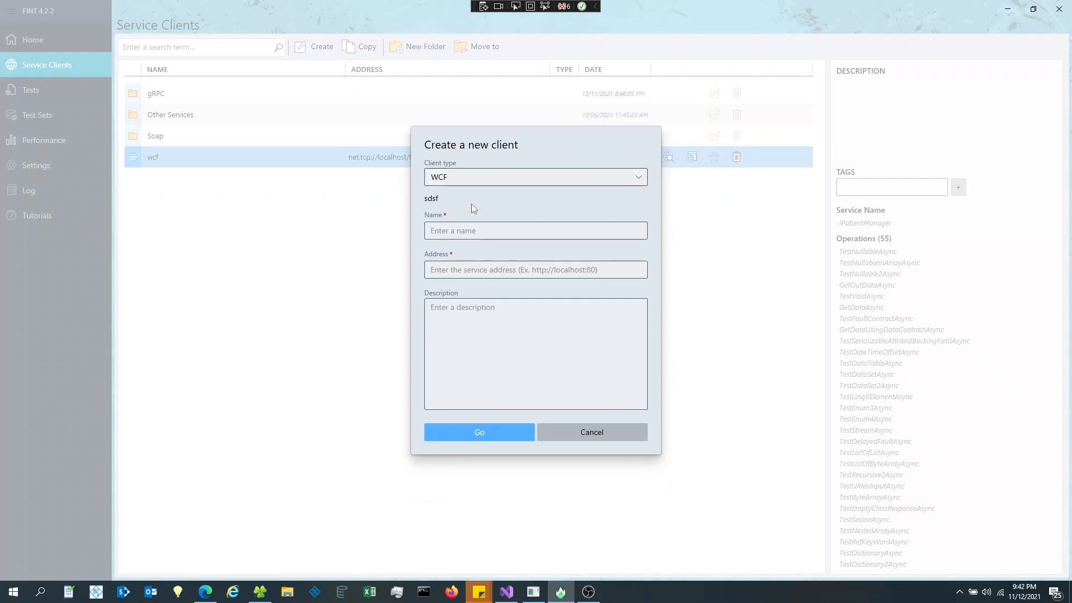
click(484, 235)
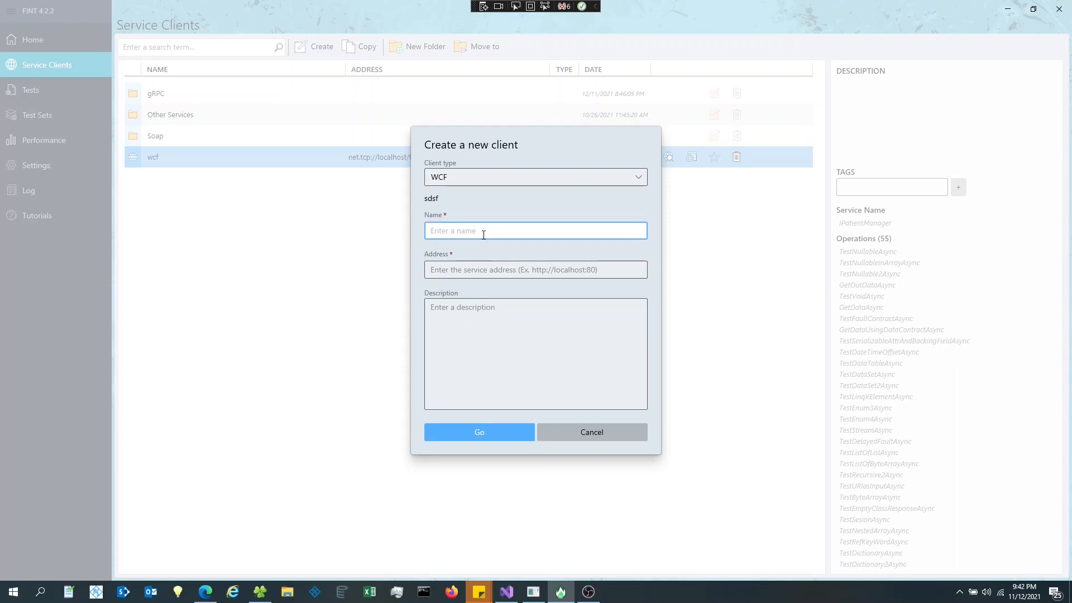
text(myDemoWcfClient)
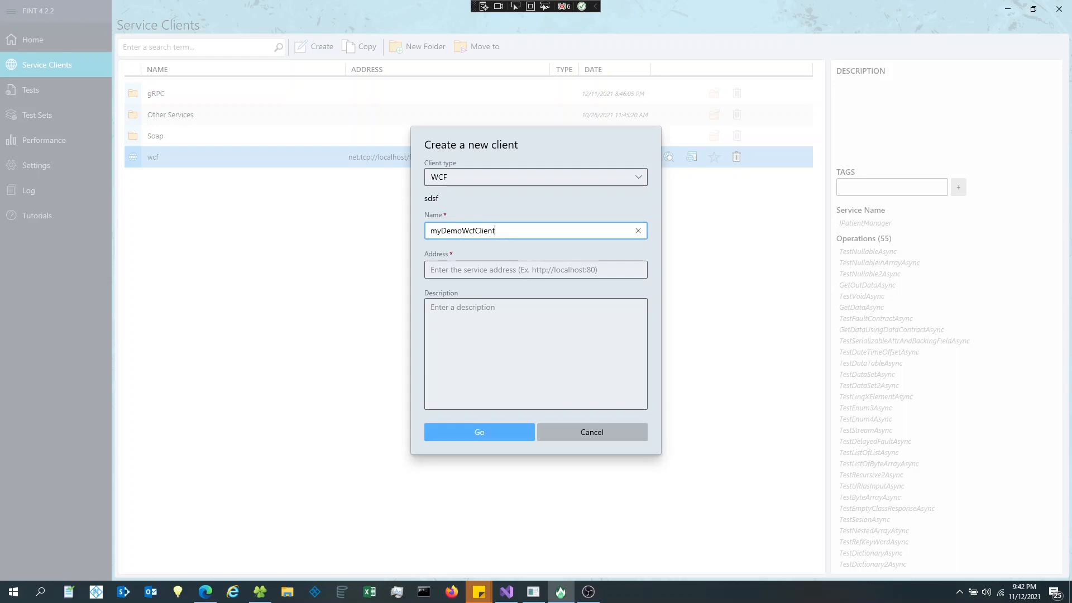
click(491, 270)
key(ctrl+v)
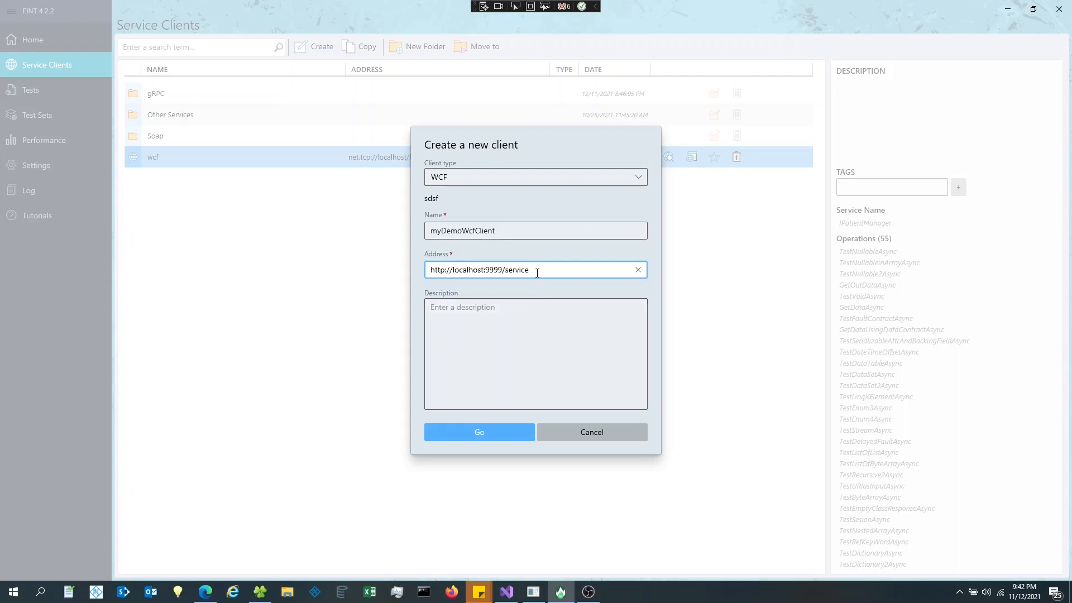
drag(534, 271, 388, 270)
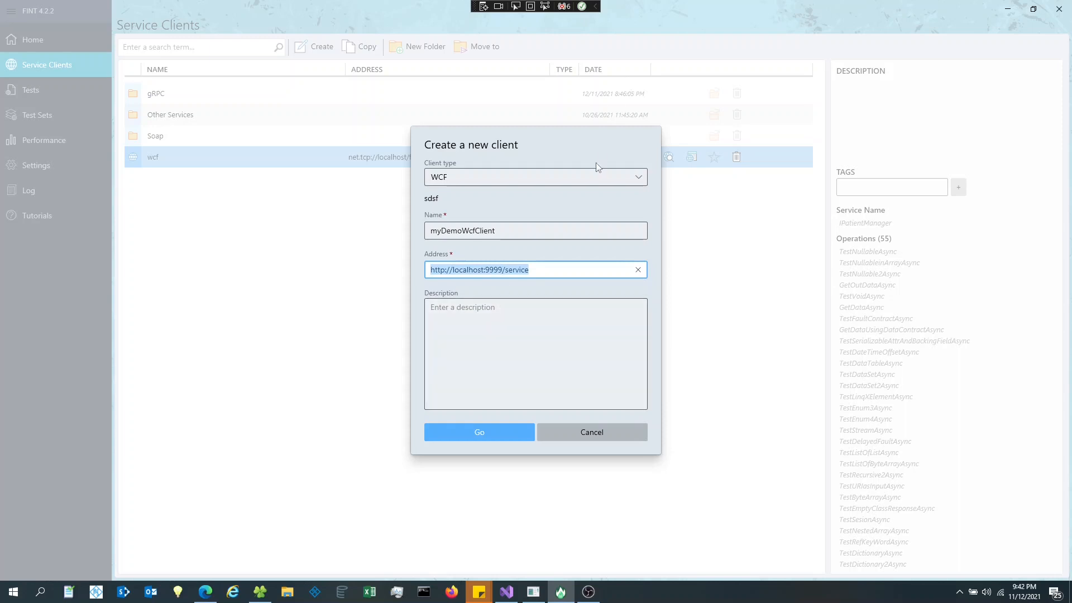
click(553, 339)
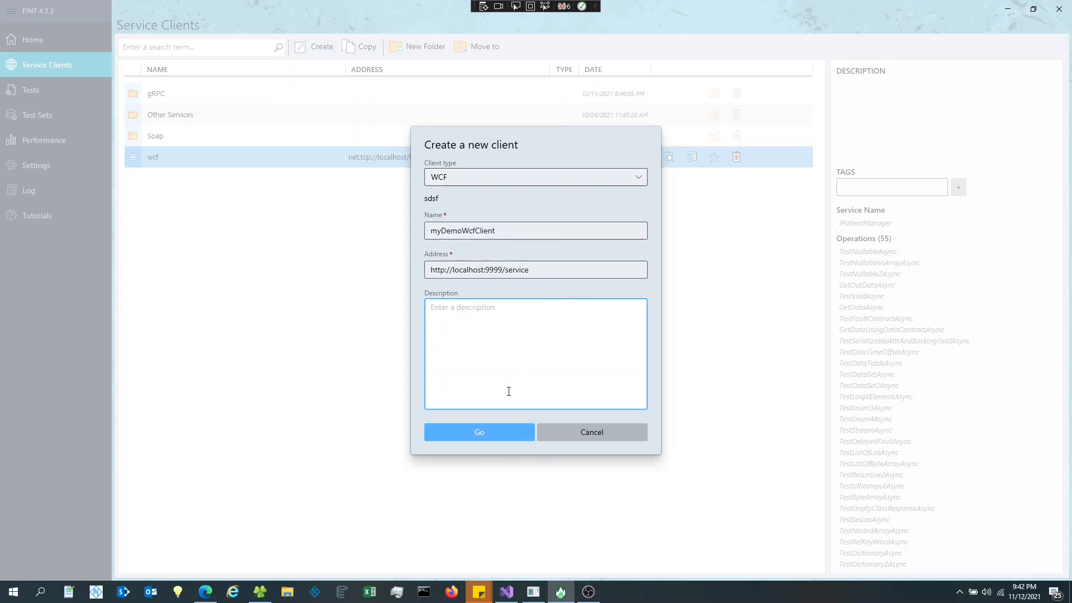
click(502, 436)
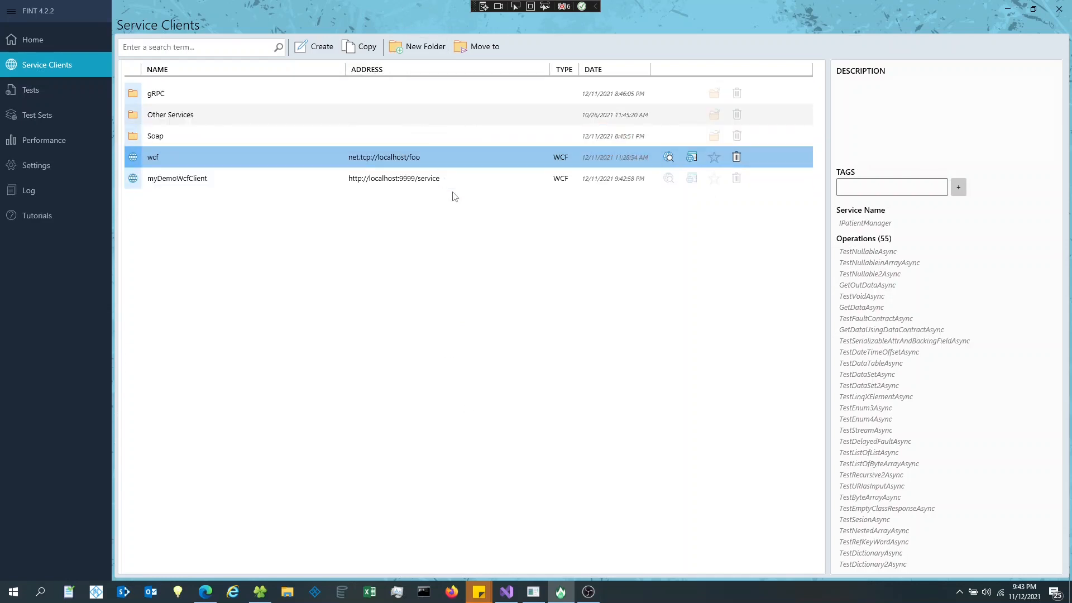
- Open myDemoWcfClient for editing to see its PatientManagerClient operations
click(447, 179)
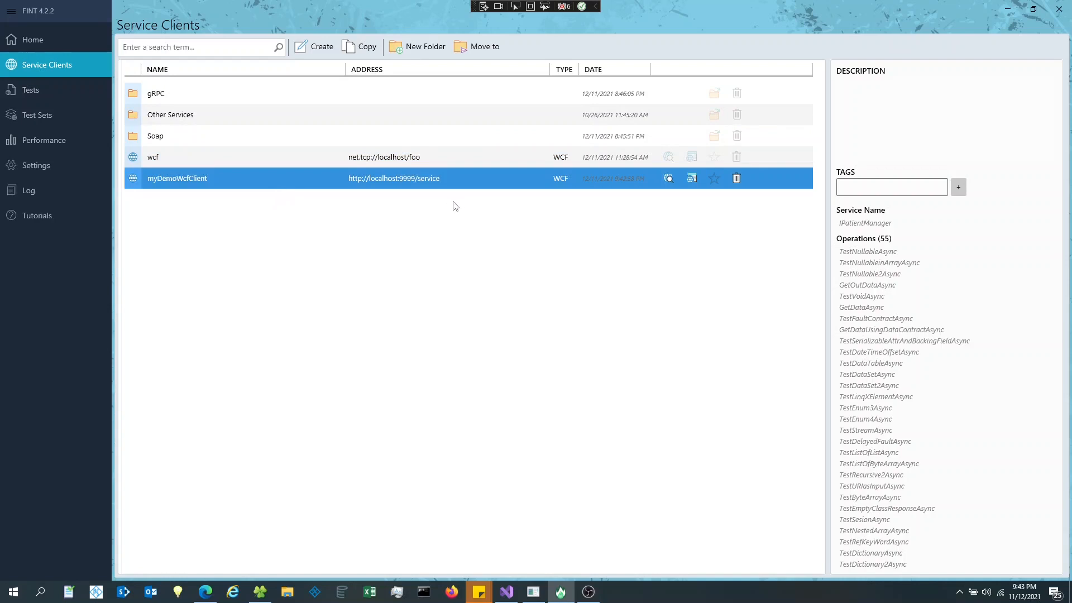
click(670, 179)
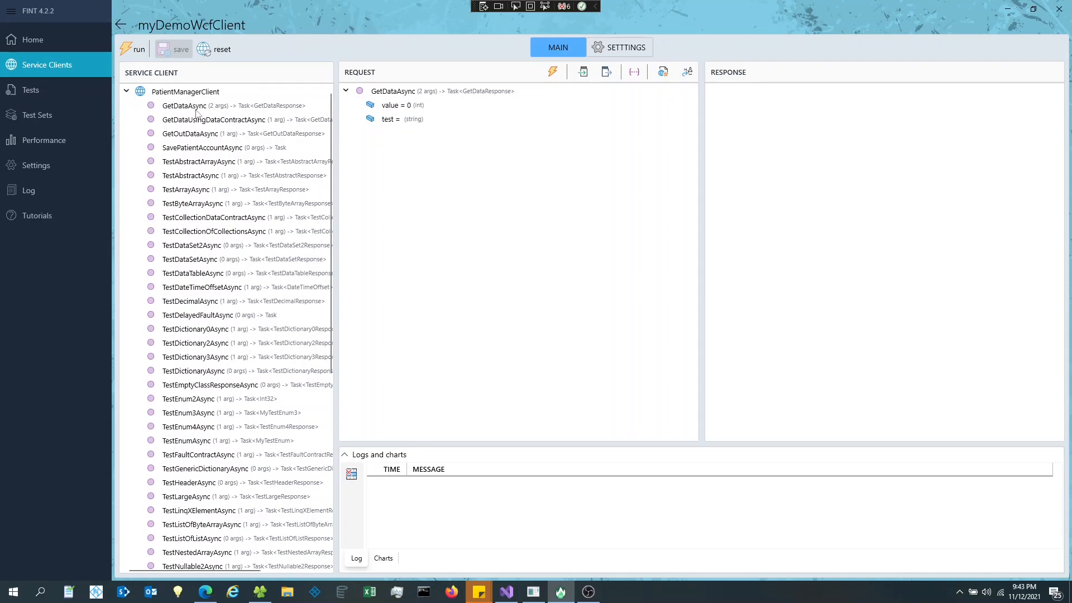
scroll(249, 167, down, 7)
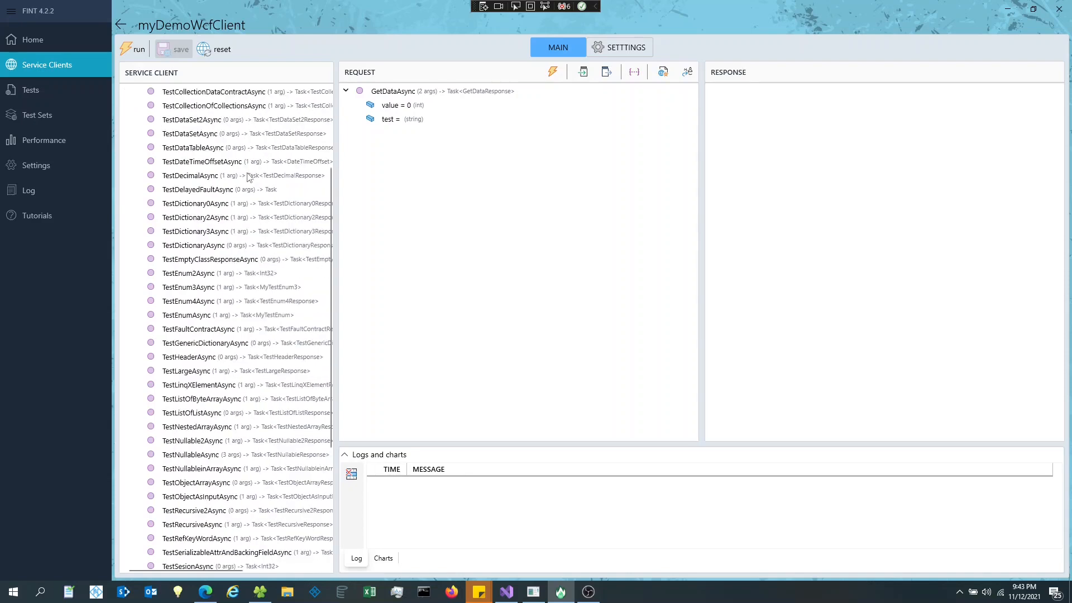
scroll(228, 310, down, 1)
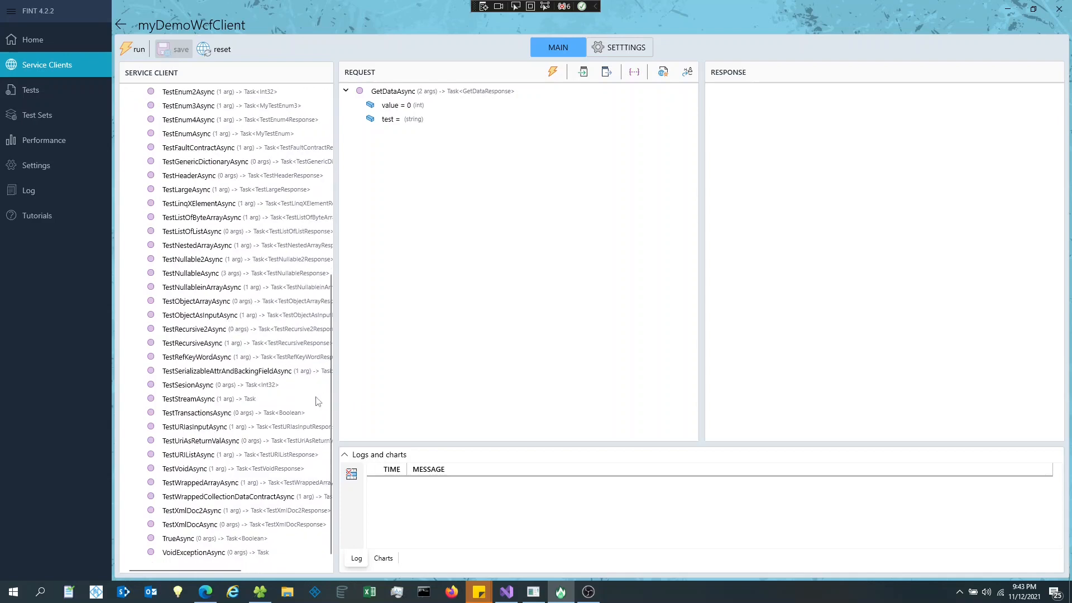
scroll(240, 363, up, 8)
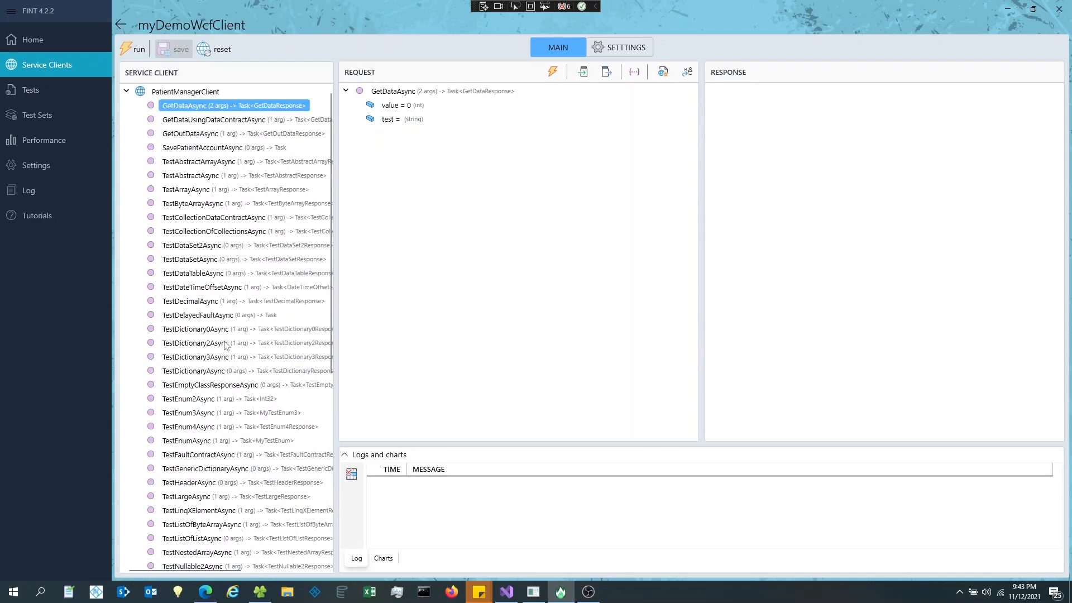
click(216, 123)
click(200, 134)
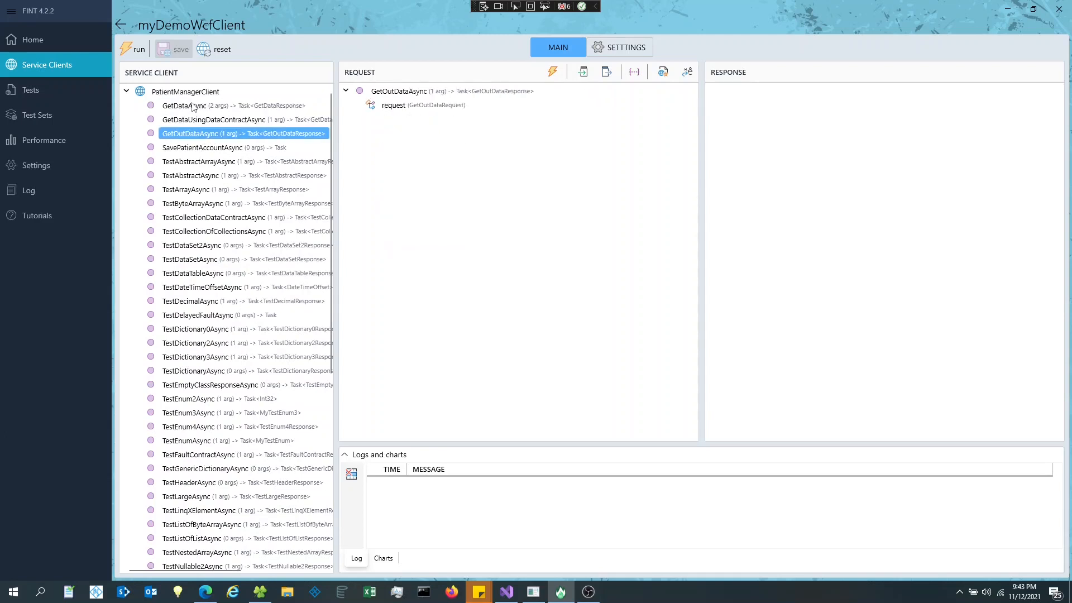
click(194, 108)
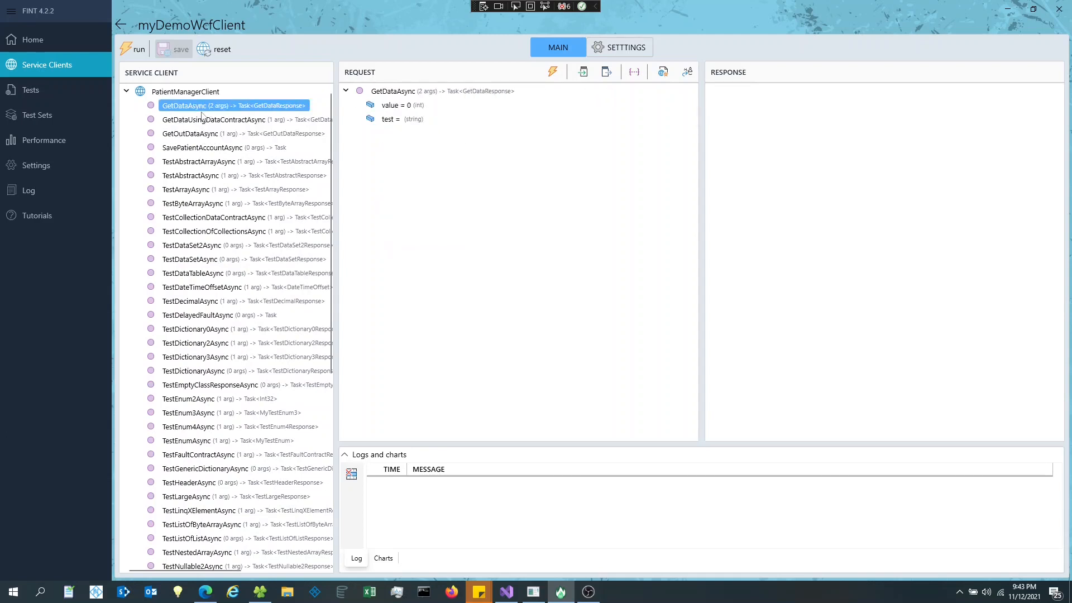
click(196, 117)
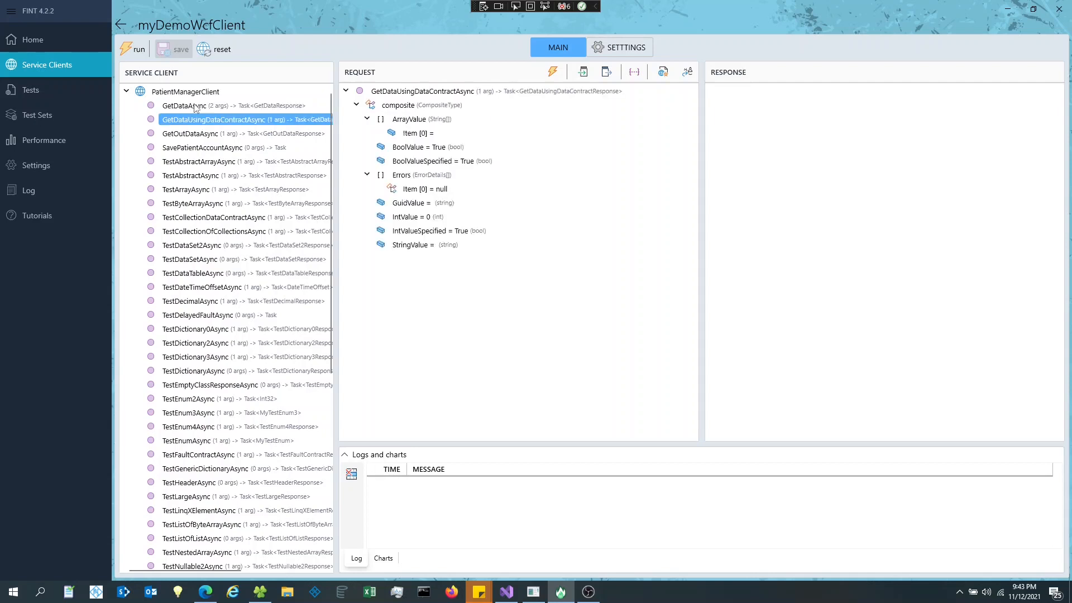
click(198, 106)
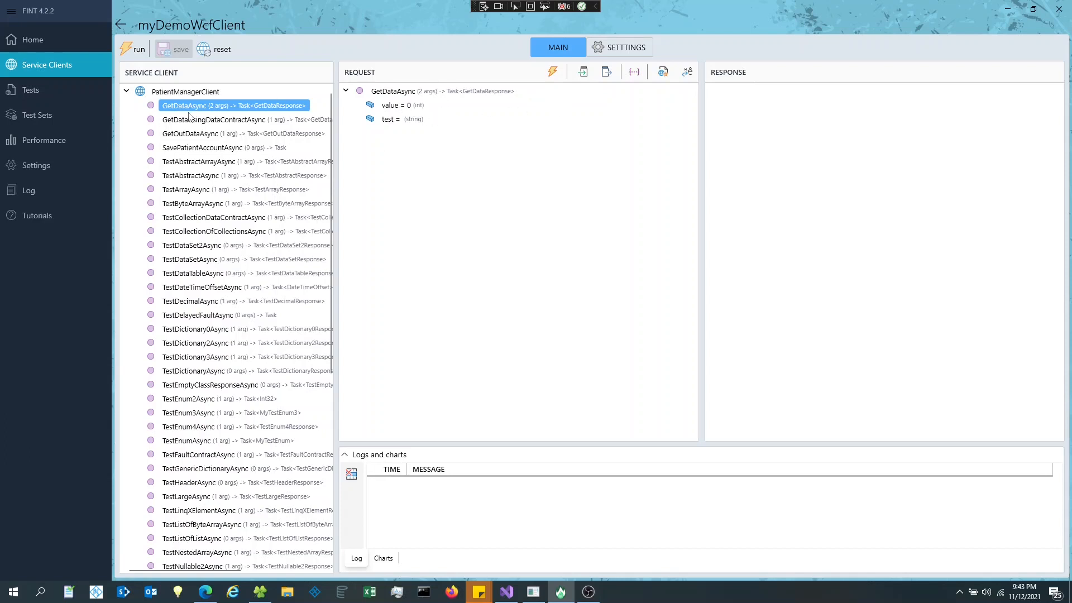
click(401, 106)
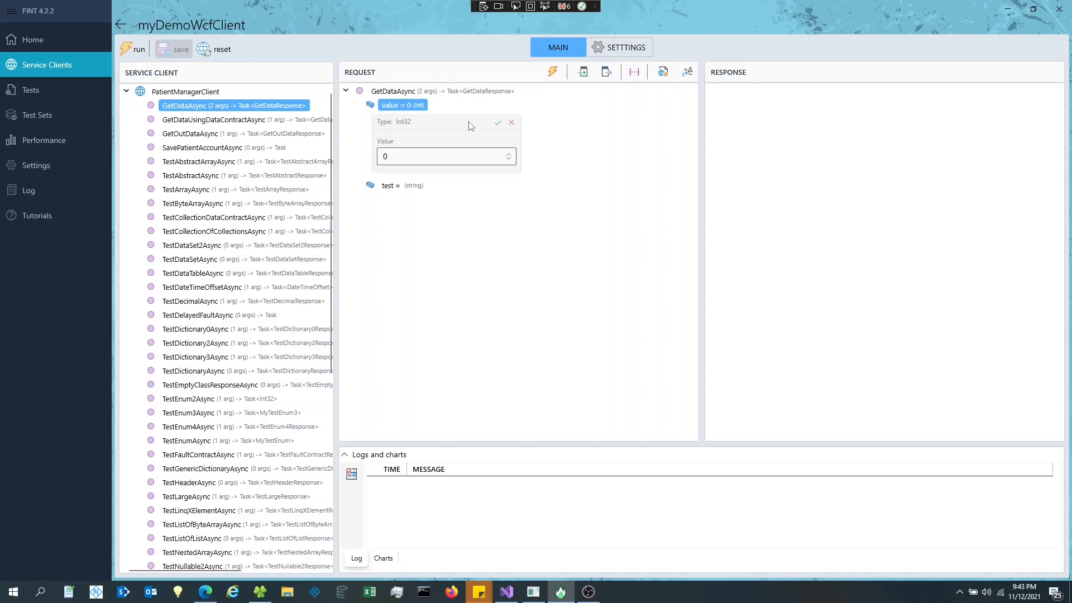
click(390, 186)
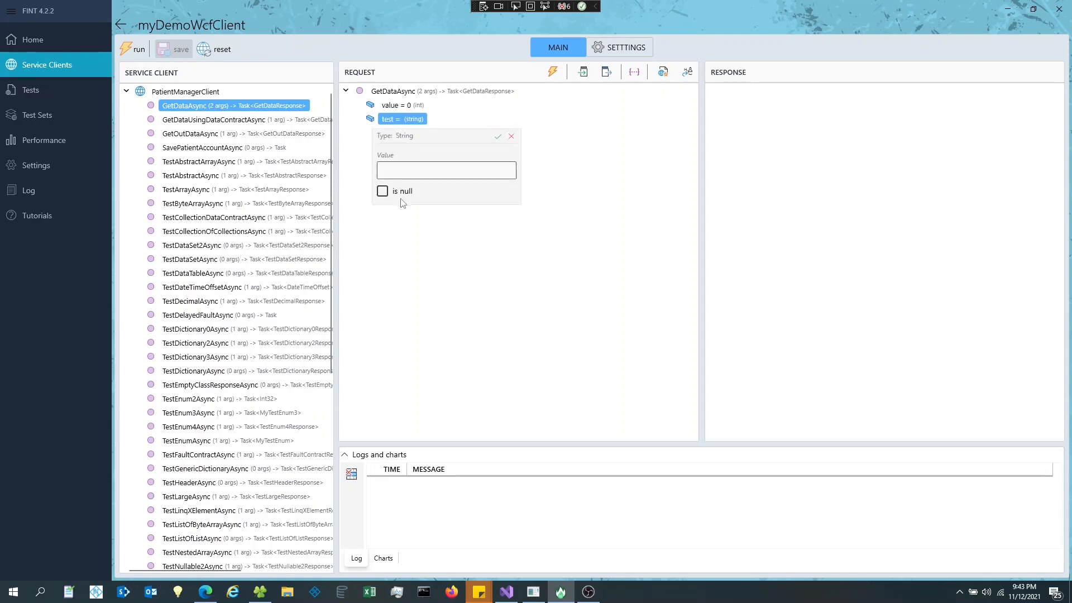
click(511, 137)
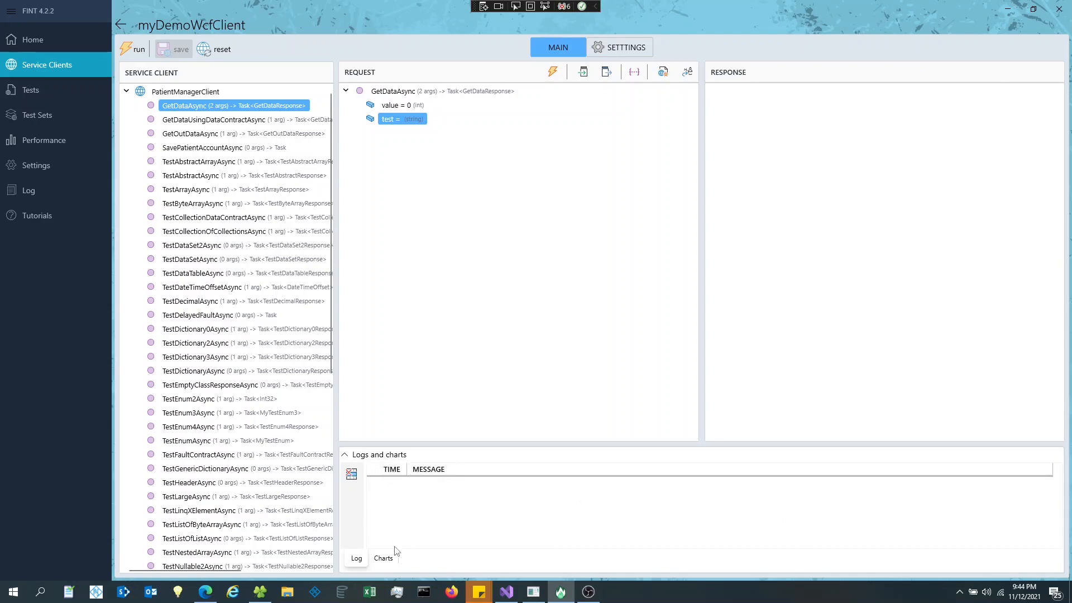
click(389, 562)
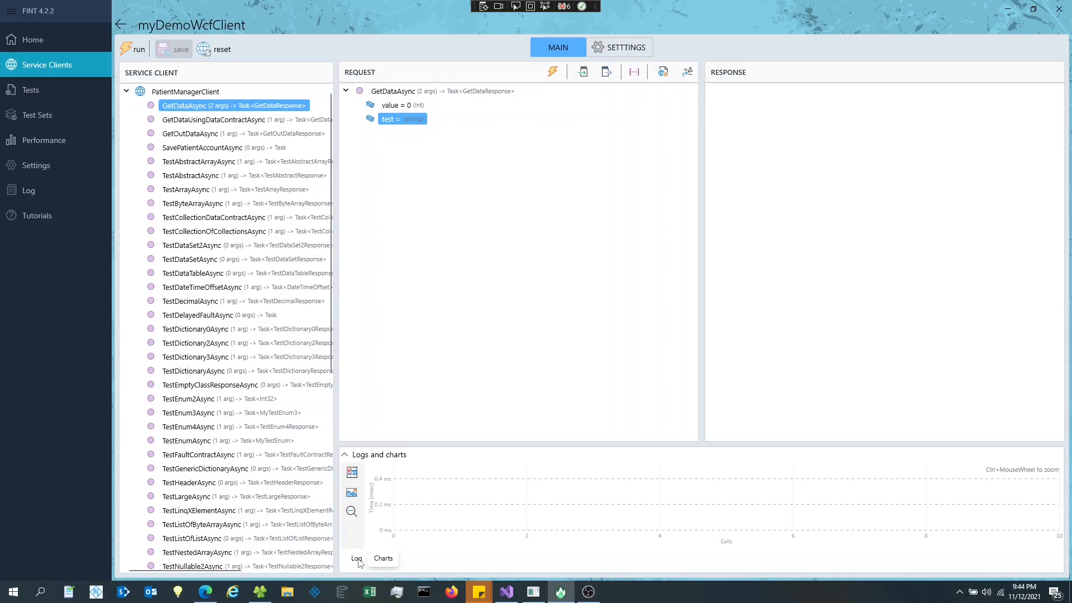
click(357, 559)
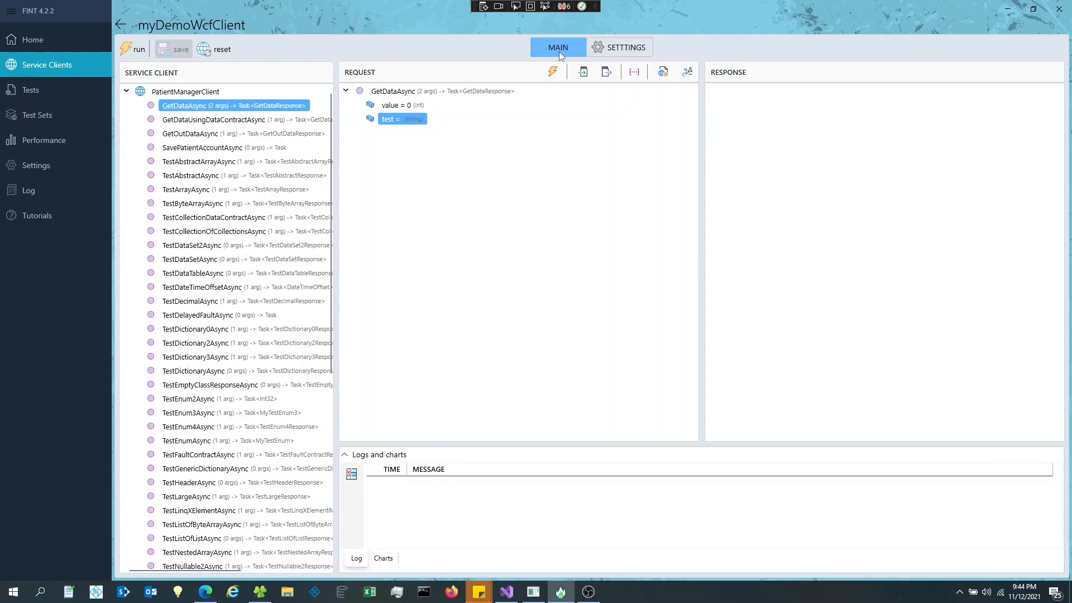
click(621, 50)
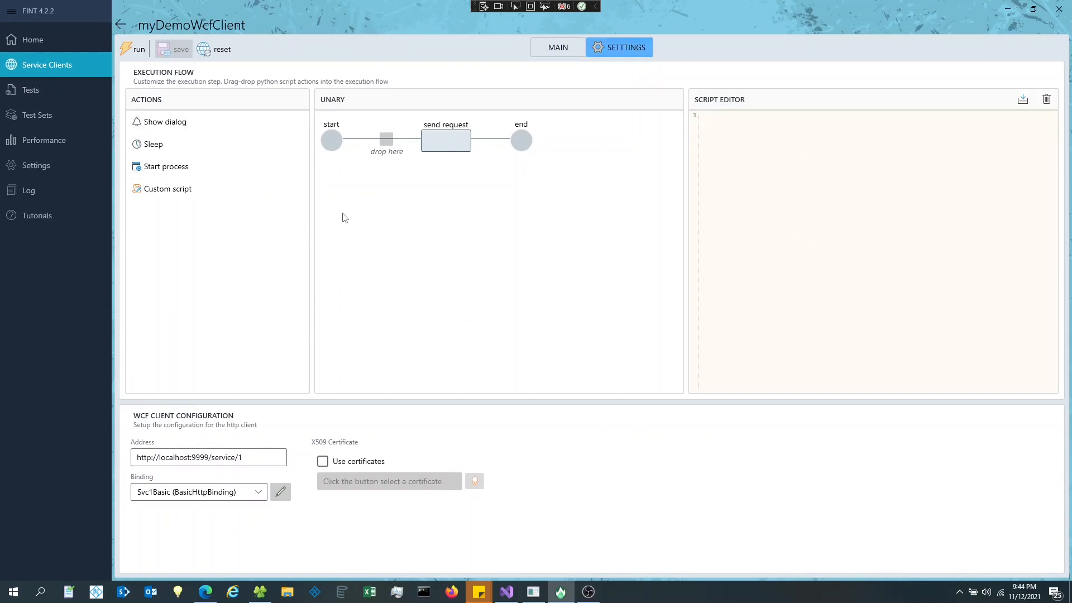
drag(414, 402, 411, 201)
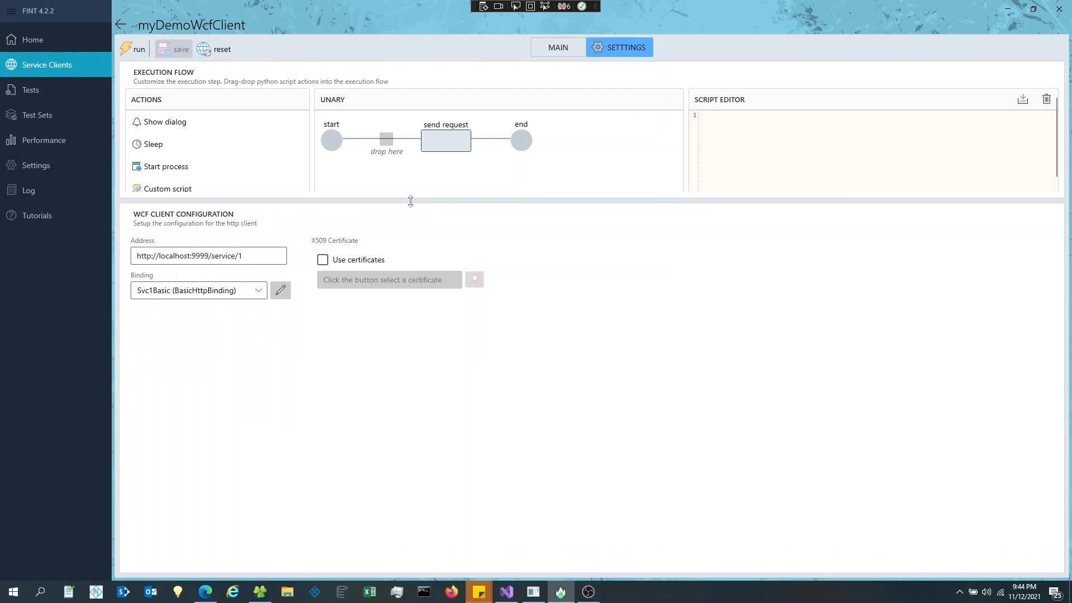
click(41, 589)
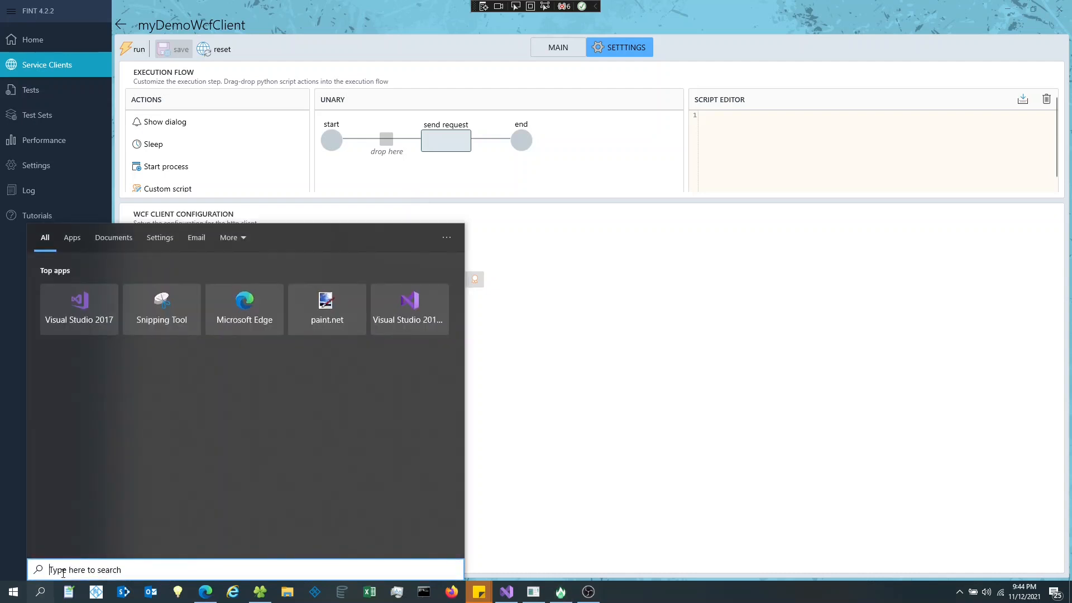
- Search 'mous' and browse the Cursor & pointer and Display accessibility settings pages
text(mouse)
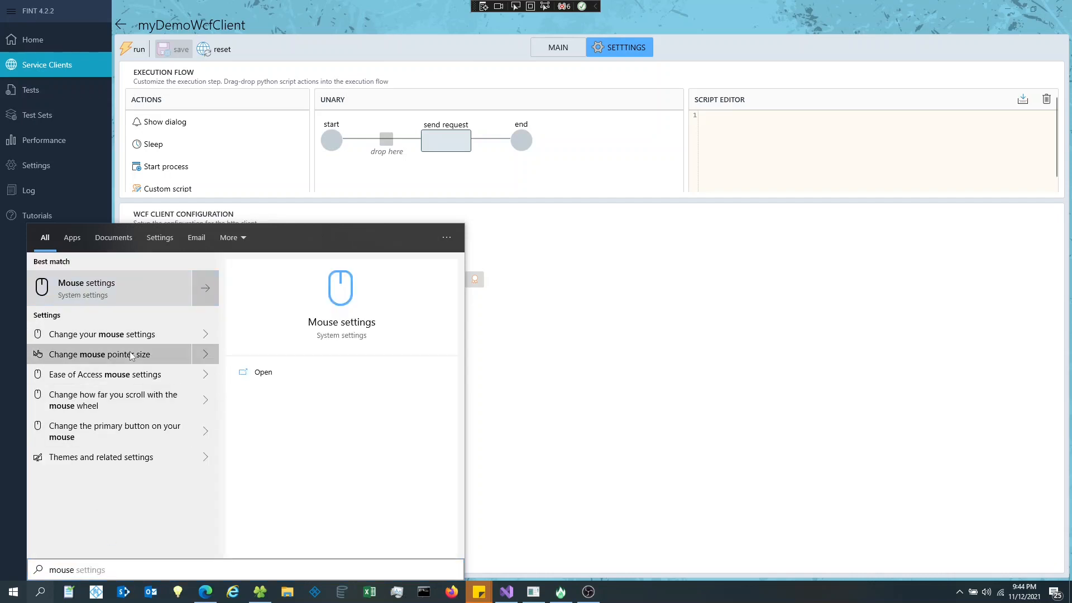
click(131, 356)
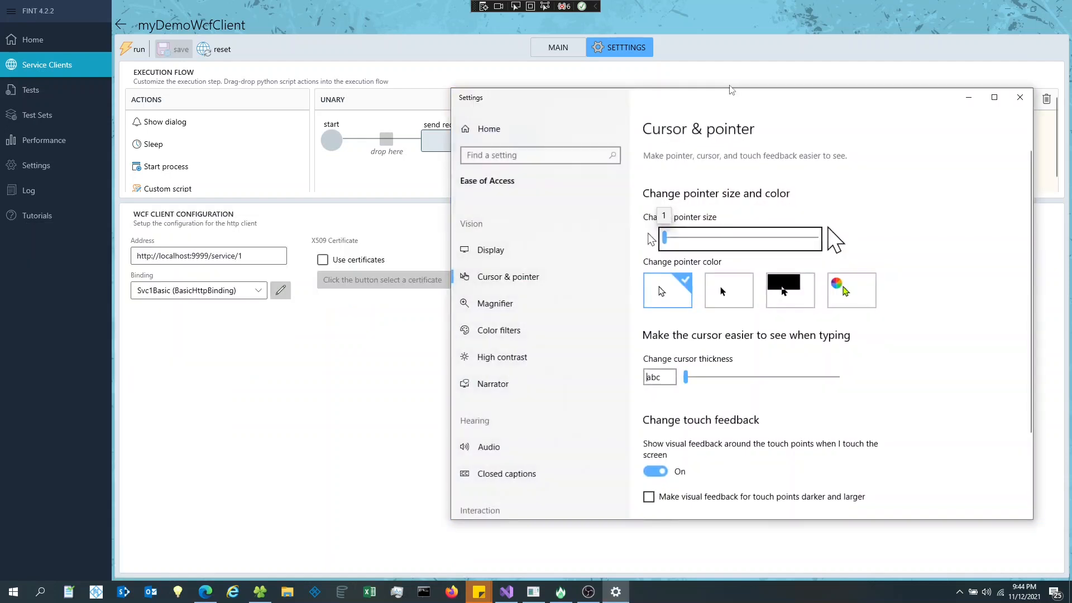
drag(781, 101, 649, 87)
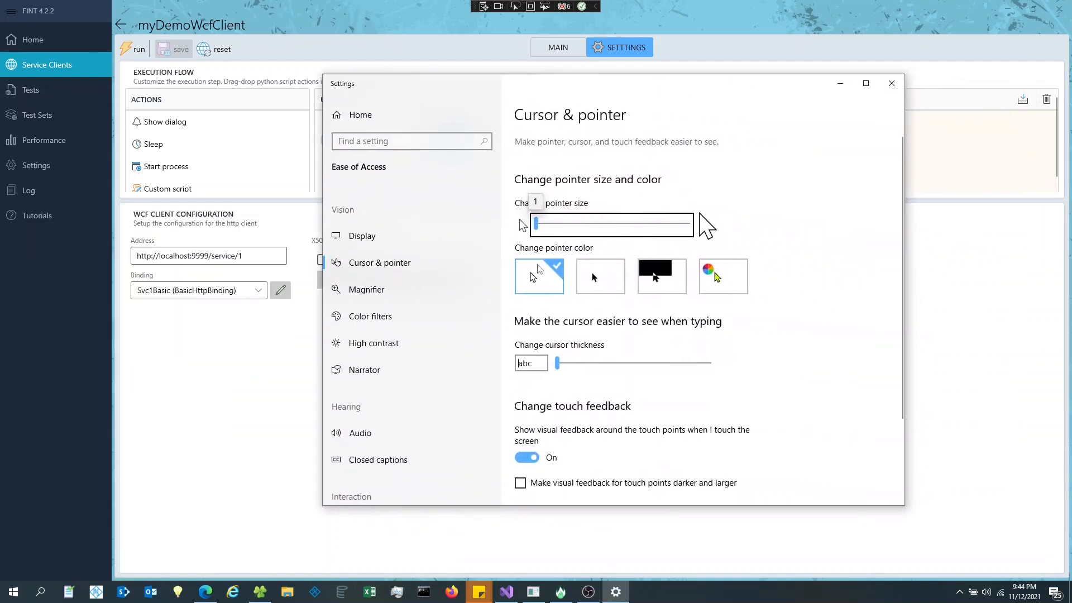
click(386, 268)
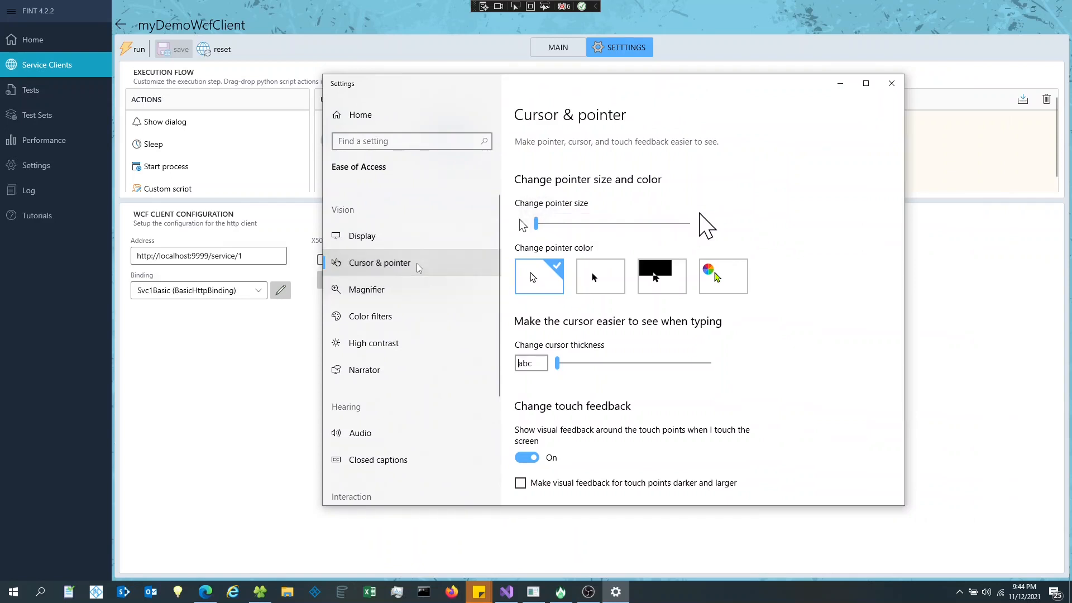
scroll(561, 395, down, 3)
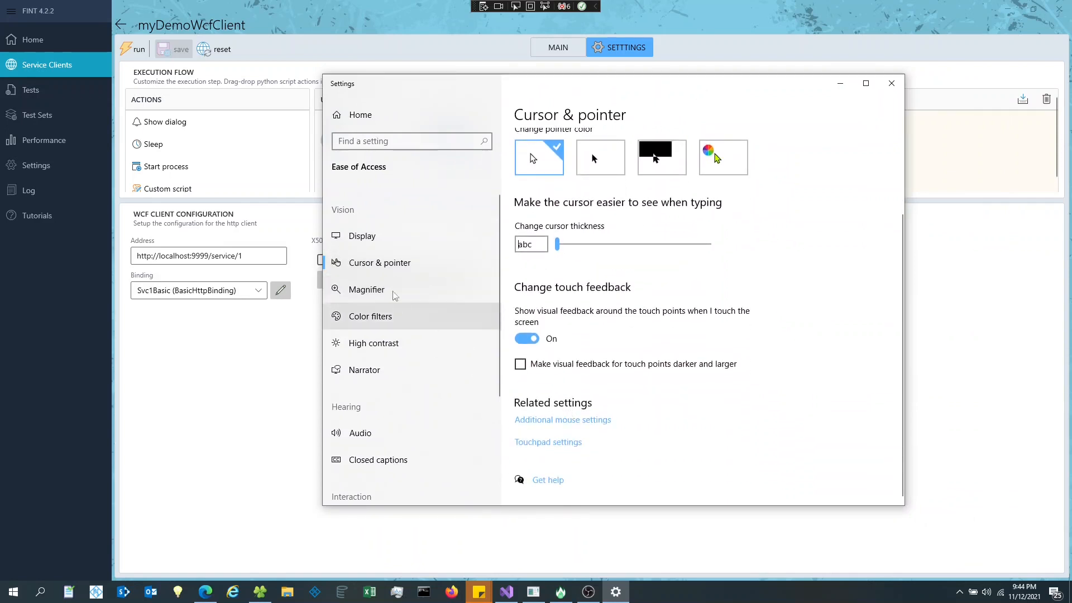
click(377, 237)
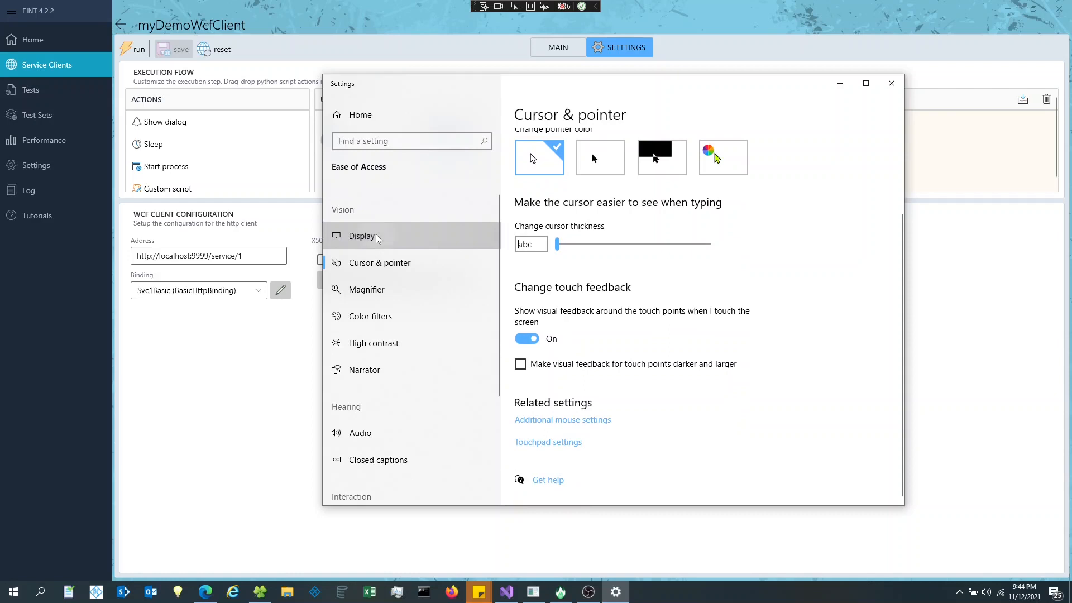
click(384, 265)
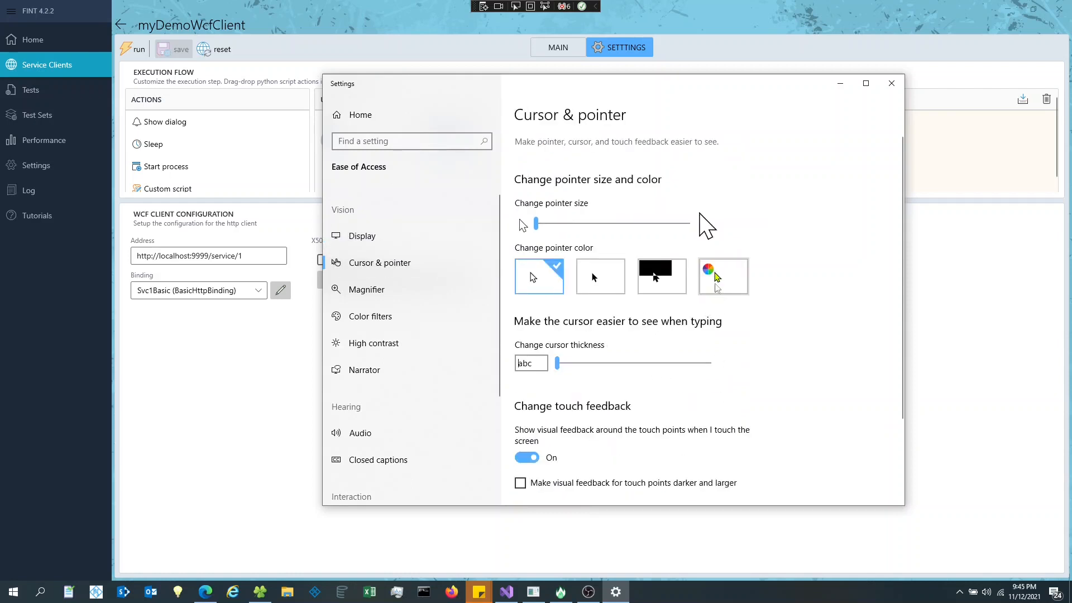
scroll(667, 338, down, 3)
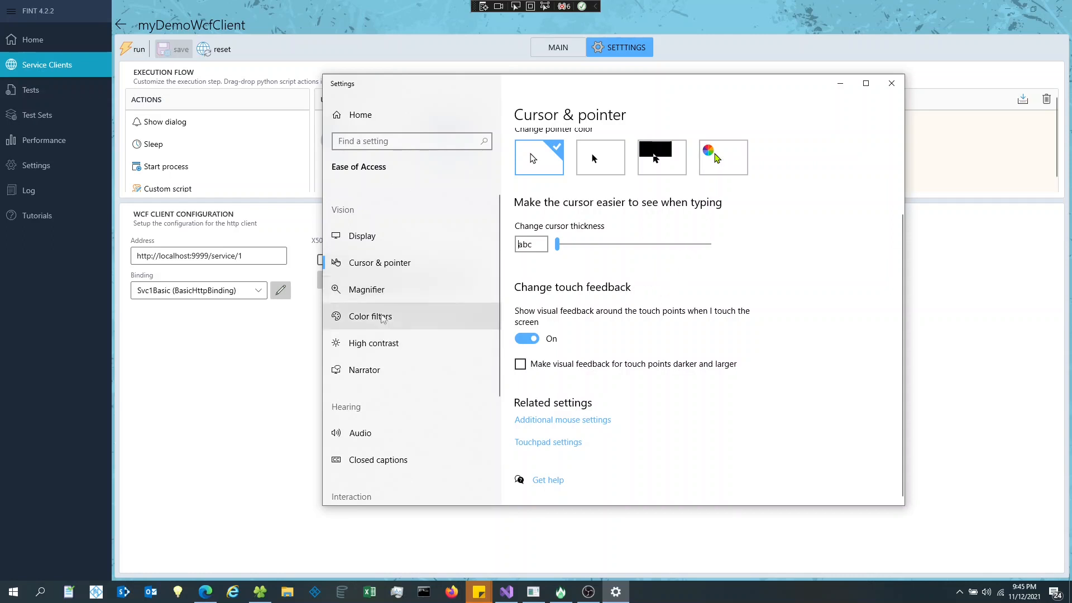
- View the additional mouse settings, then close Settings and bring up Visual Studio's App.config
click(583, 423)
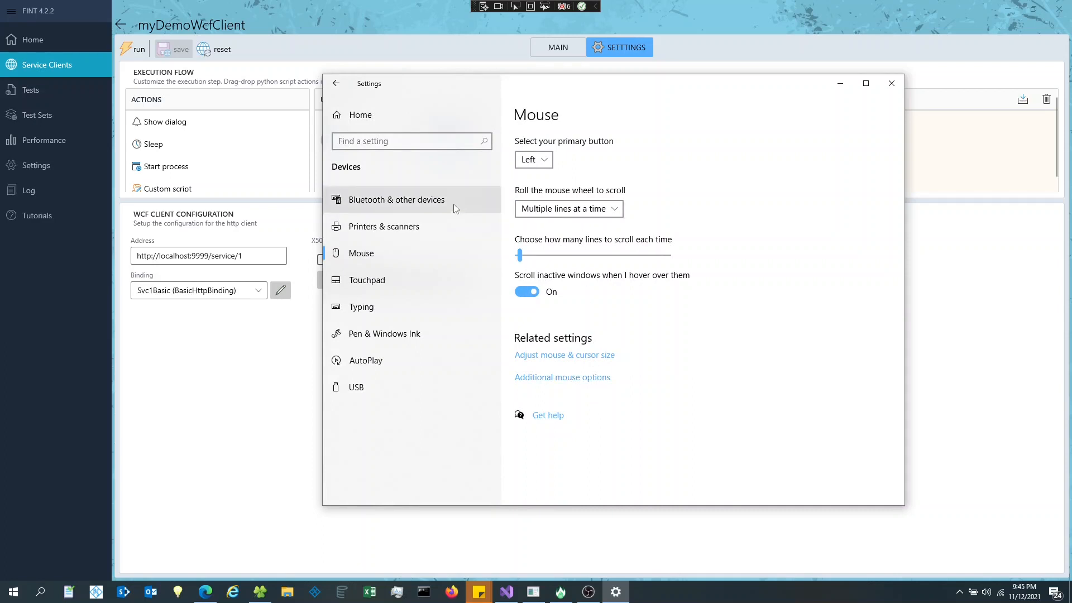
click(593, 361)
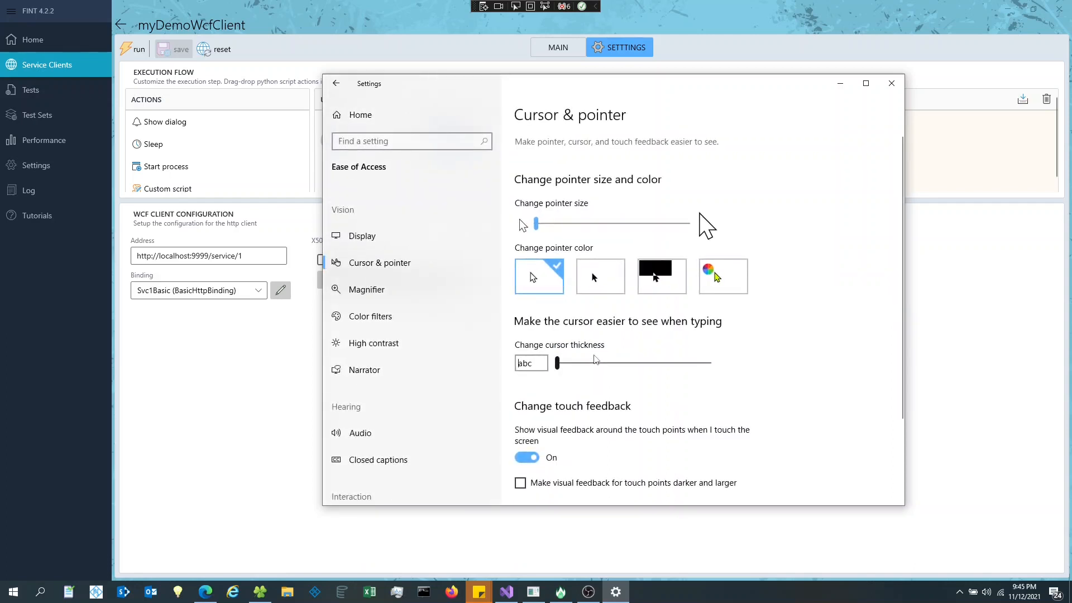
click(891, 83)
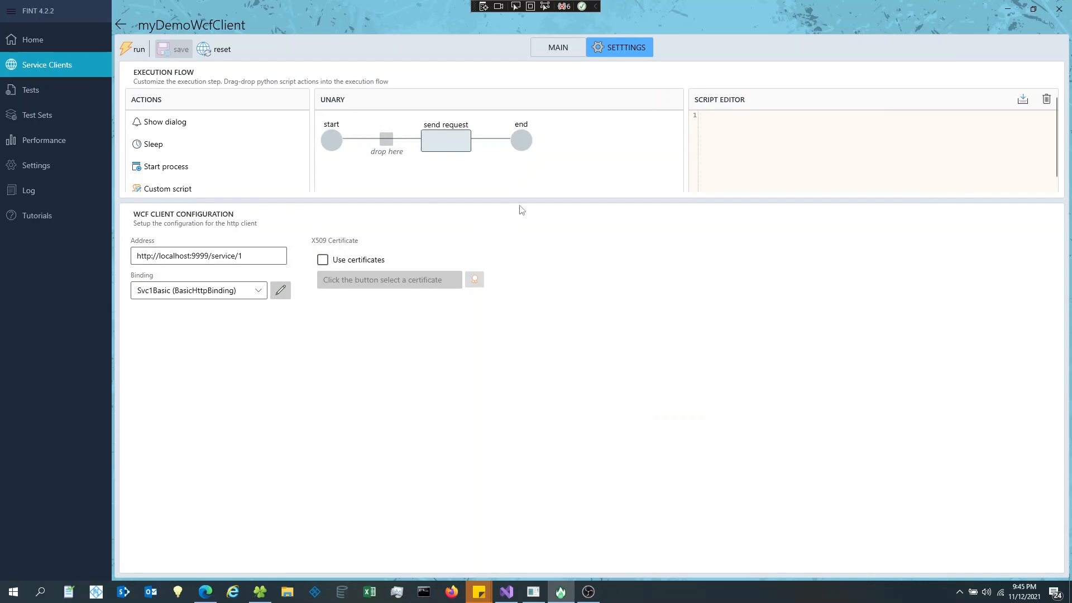
drag(534, 200, 533, 194)
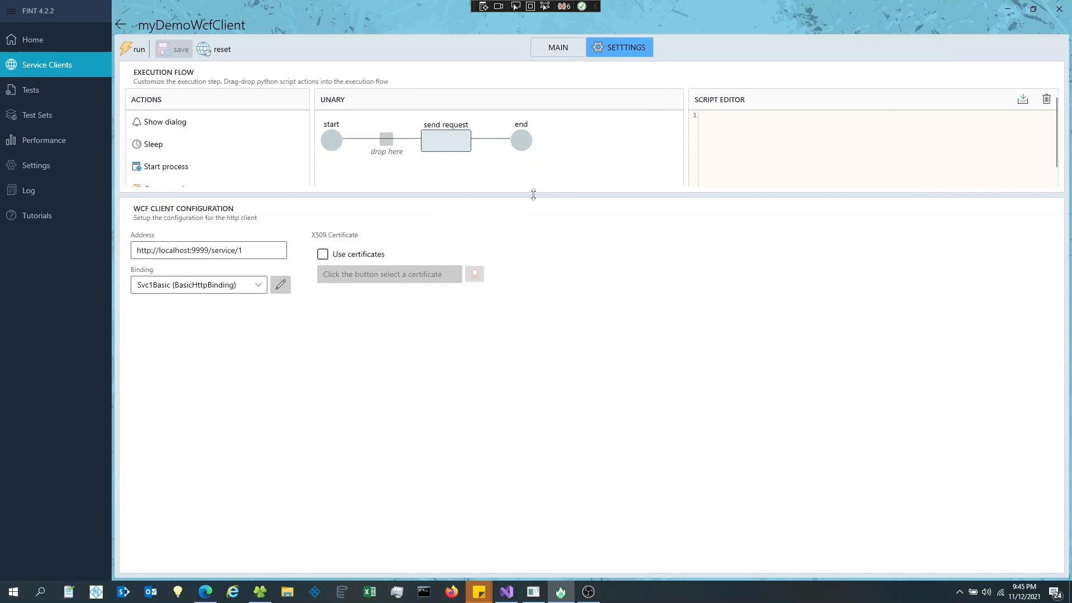
click(509, 593)
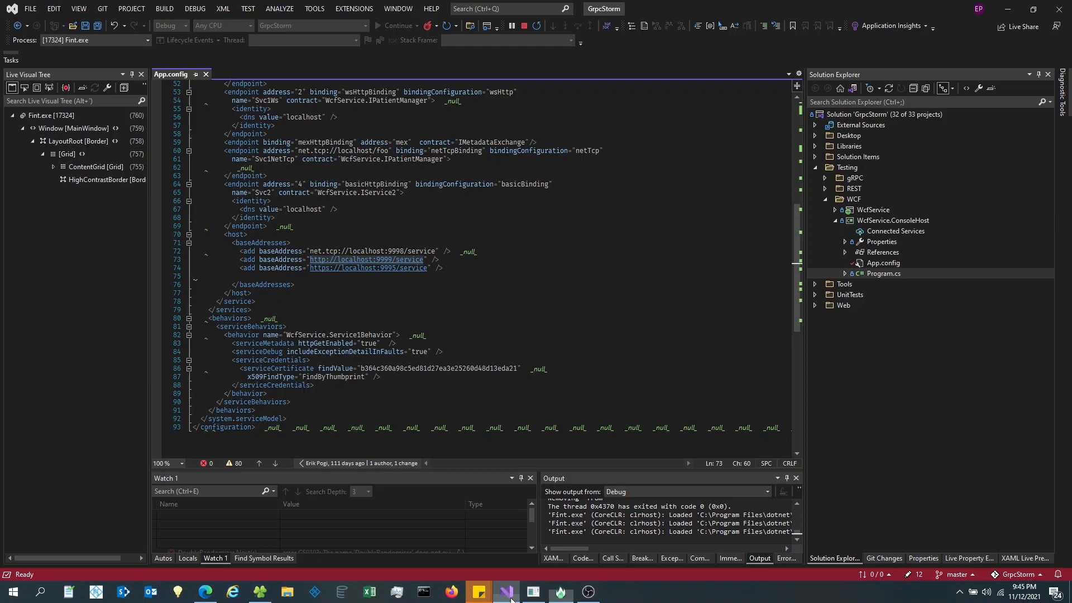
- Collapse and re-expand the basicHttpBinding section in App.config
click(892, 264)
click(567, 242)
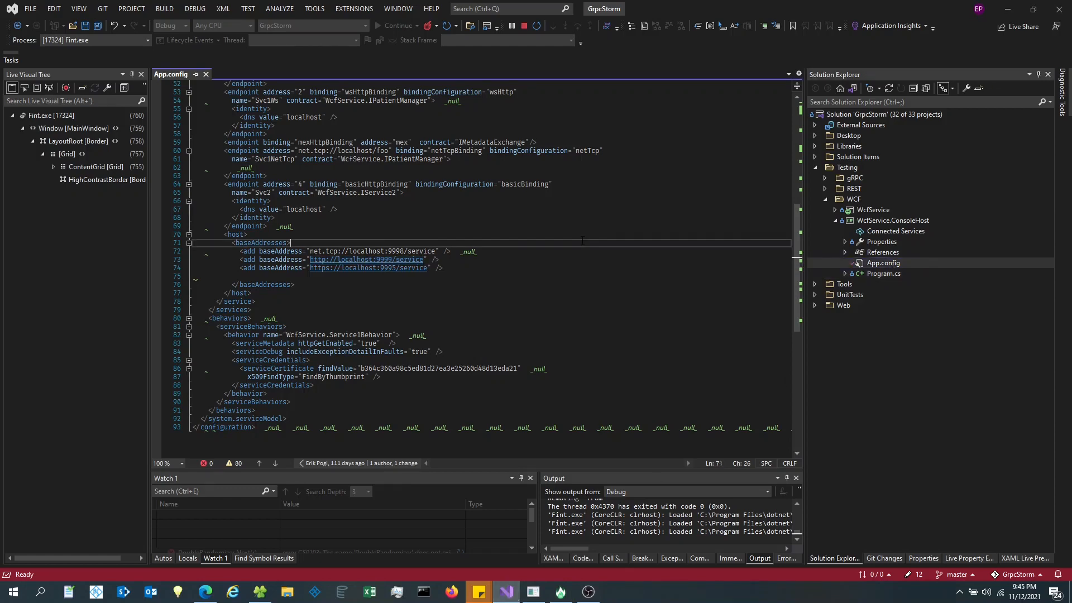
scroll(568, 242, up, 14)
scroll(230, 193, up, 3)
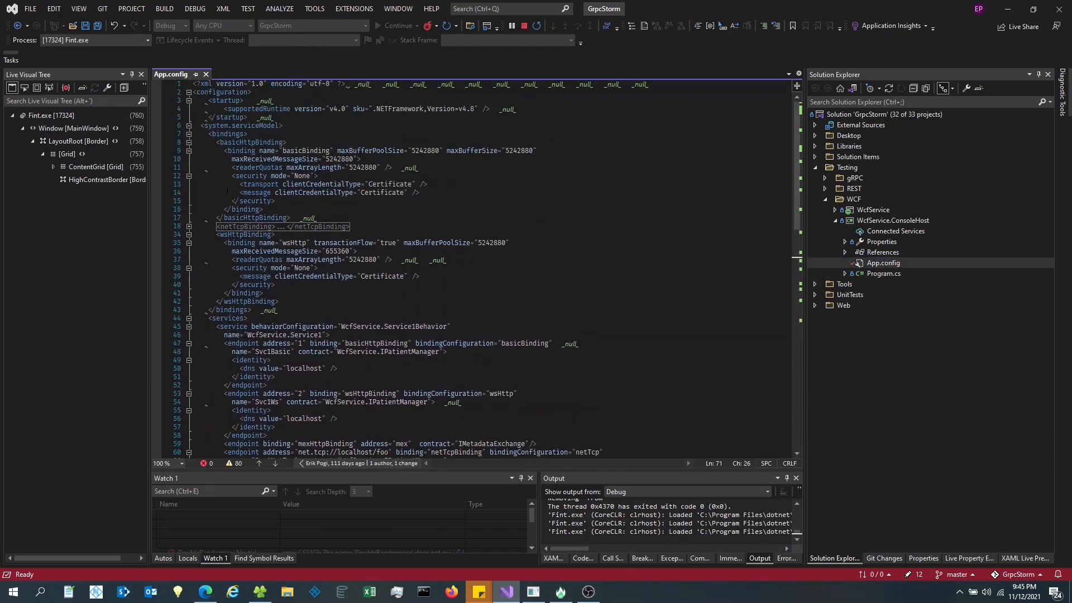
double_click(254, 142)
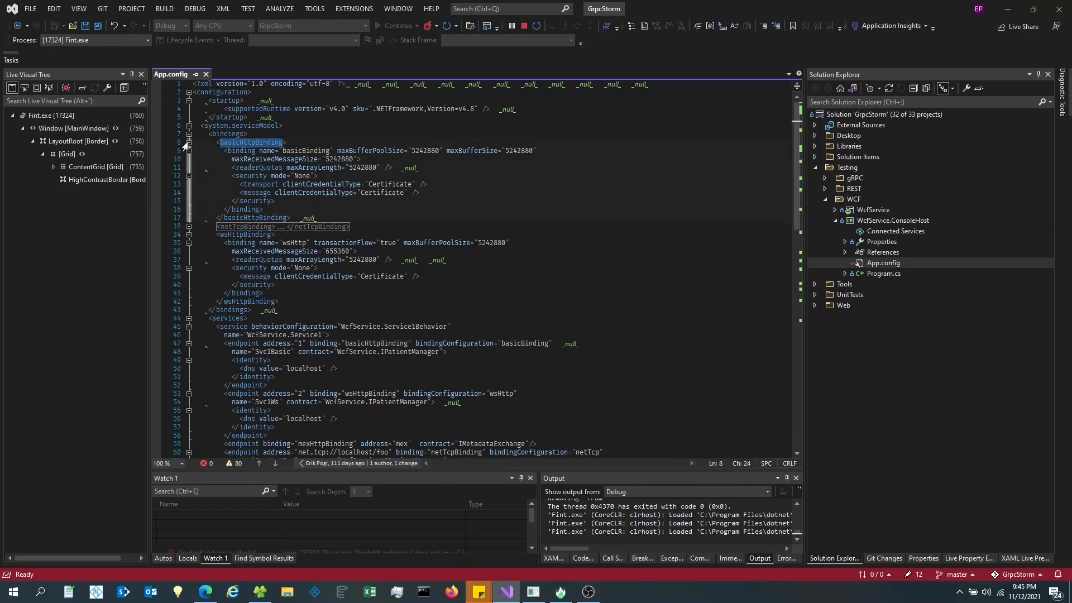
click(189, 143)
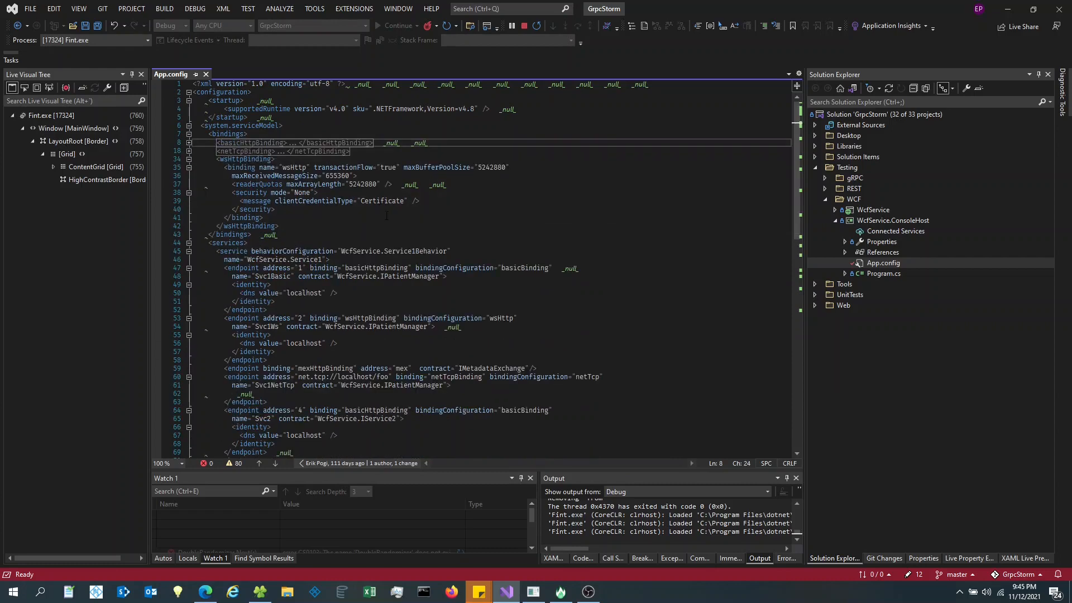
ctrl+scroll(393, 206, up, 6)
click(284, 200)
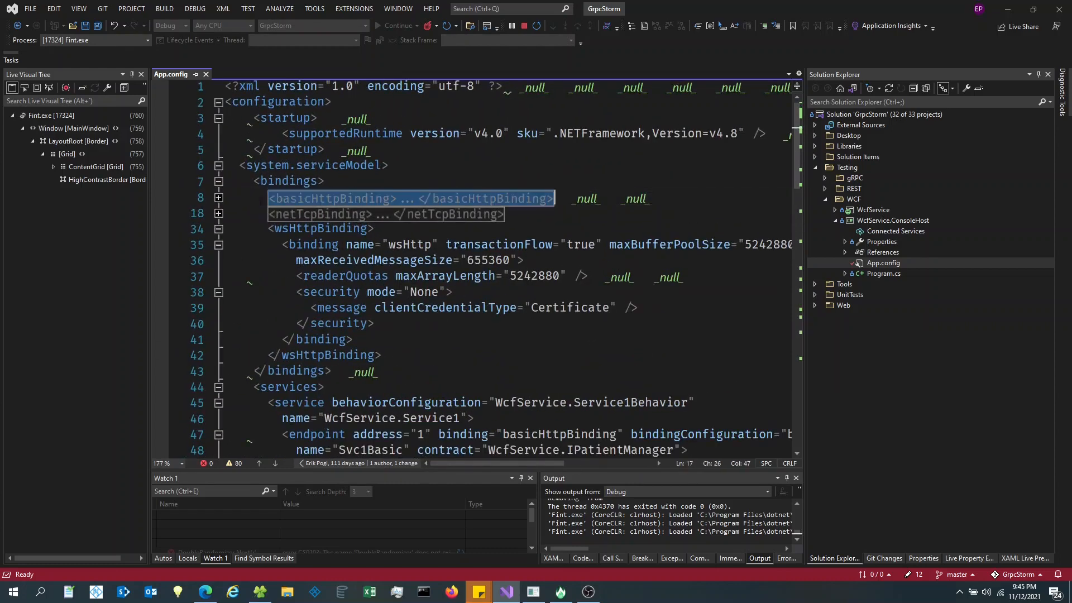
click(218, 198)
double_click(313, 198)
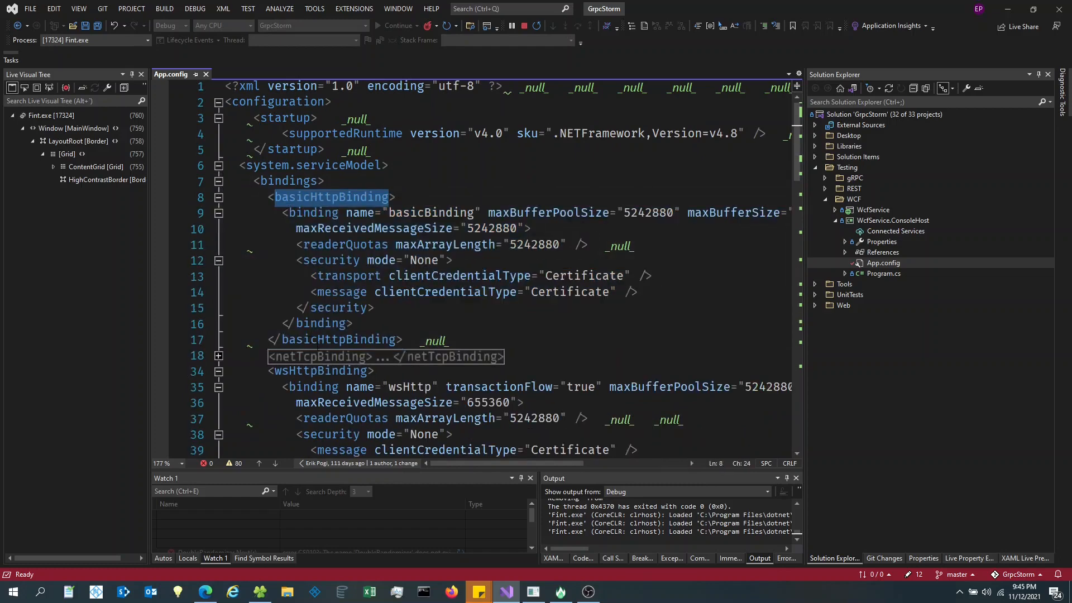
- Expand netTcpBinding and select the wsHttpBinding element on line 34, then return to FINT
click(218, 356)
double_click(321, 357)
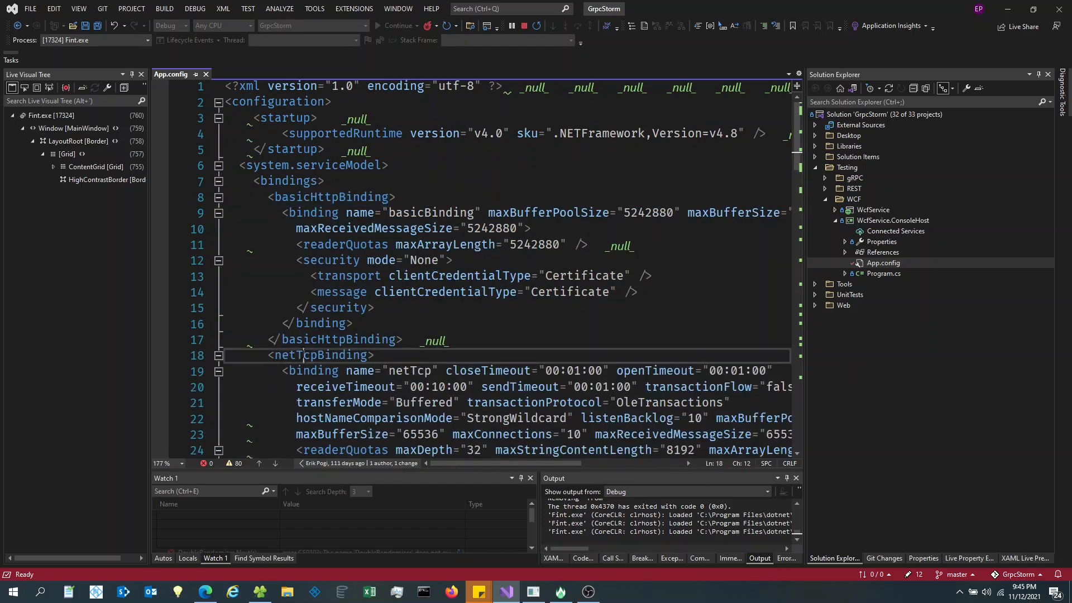
scroll(321, 356, down, 6)
scroll(474, 268, up, 2)
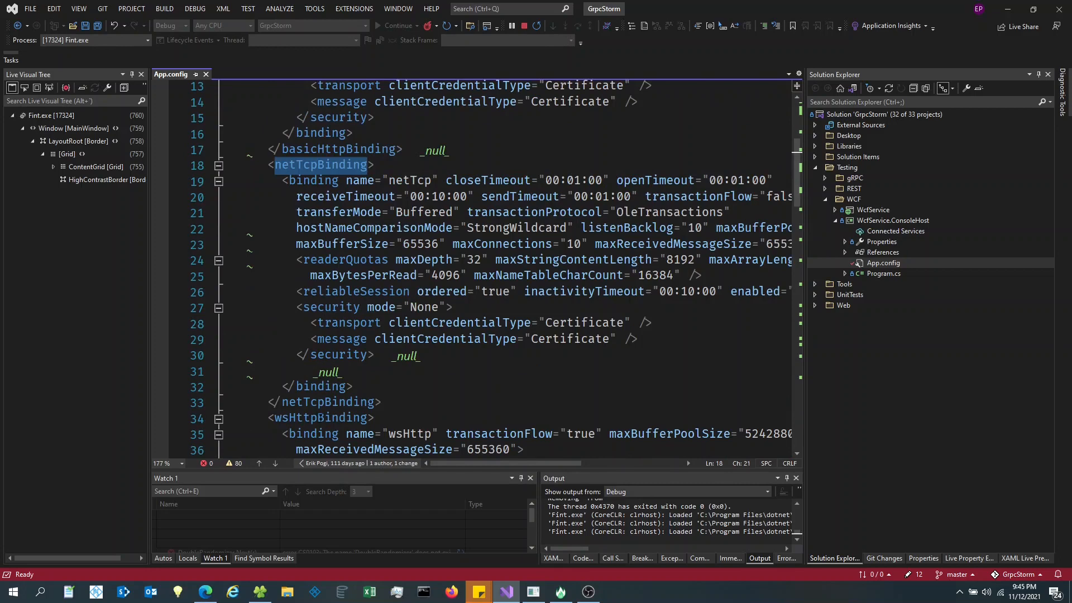
double_click(321, 419)
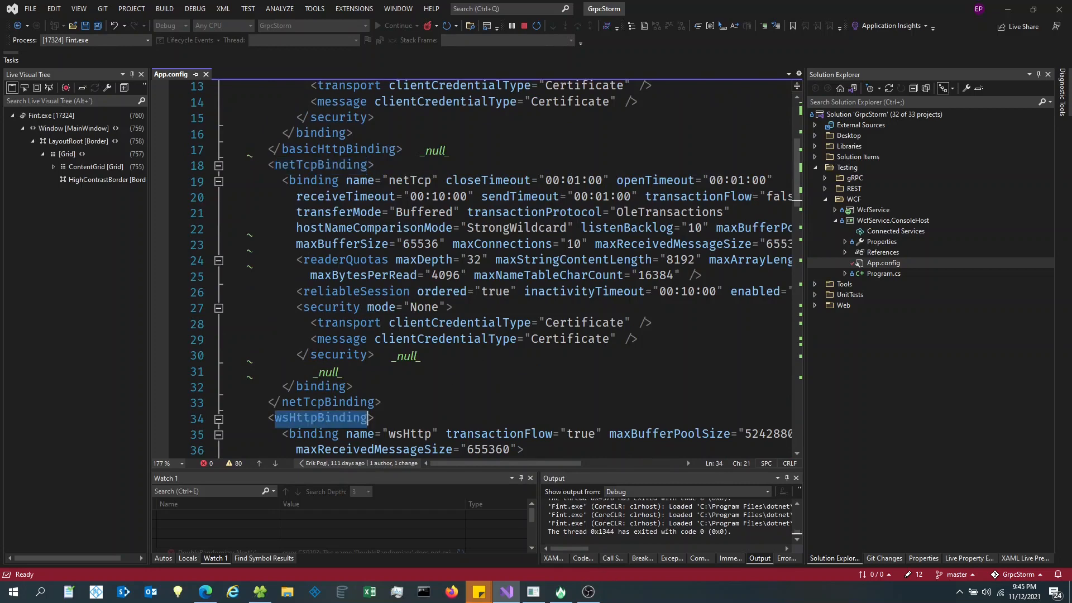
click(561, 592)
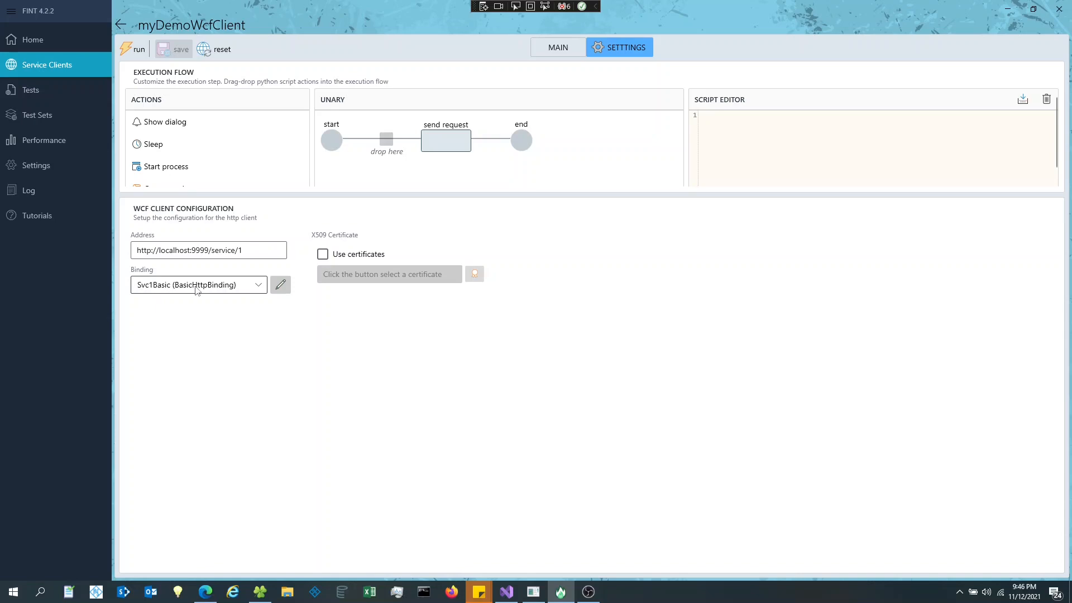
click(507, 592)
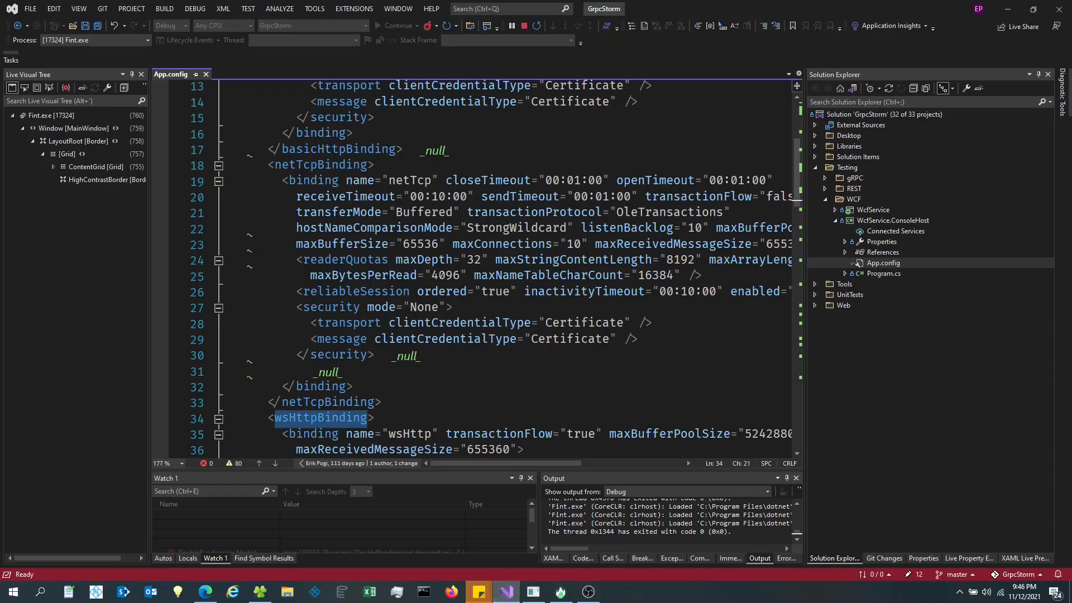
scroll(475, 268, up, 5)
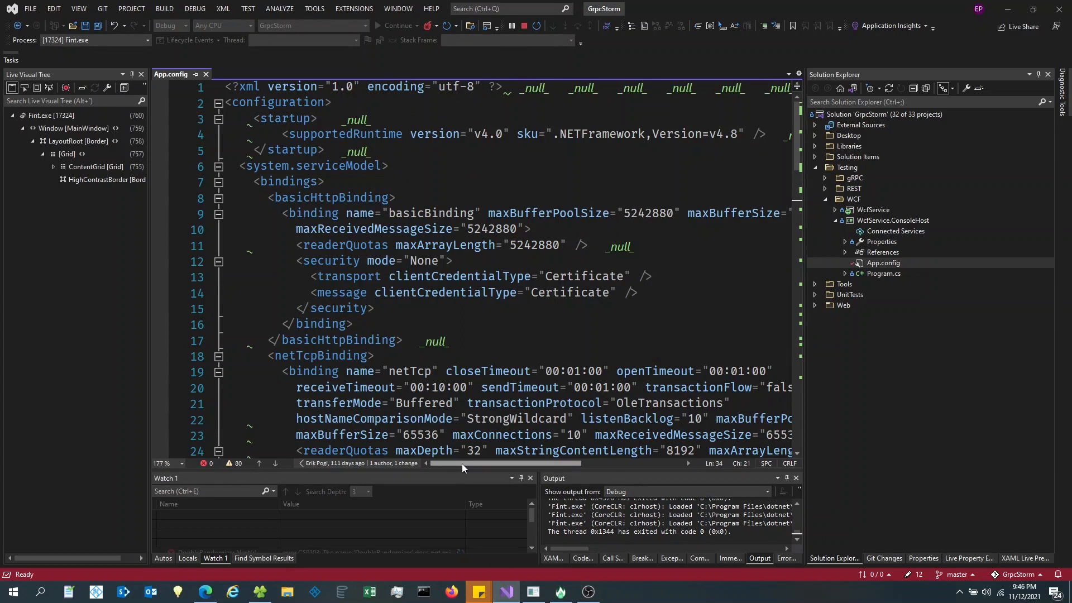
mouse_move(461, 464)
mouse_down()
mouse_move(487, 464)
mouse_move(461, 464)
mouse_up()
scroll(561, 301, down, 3)
scroll(553, 289, down, 2)
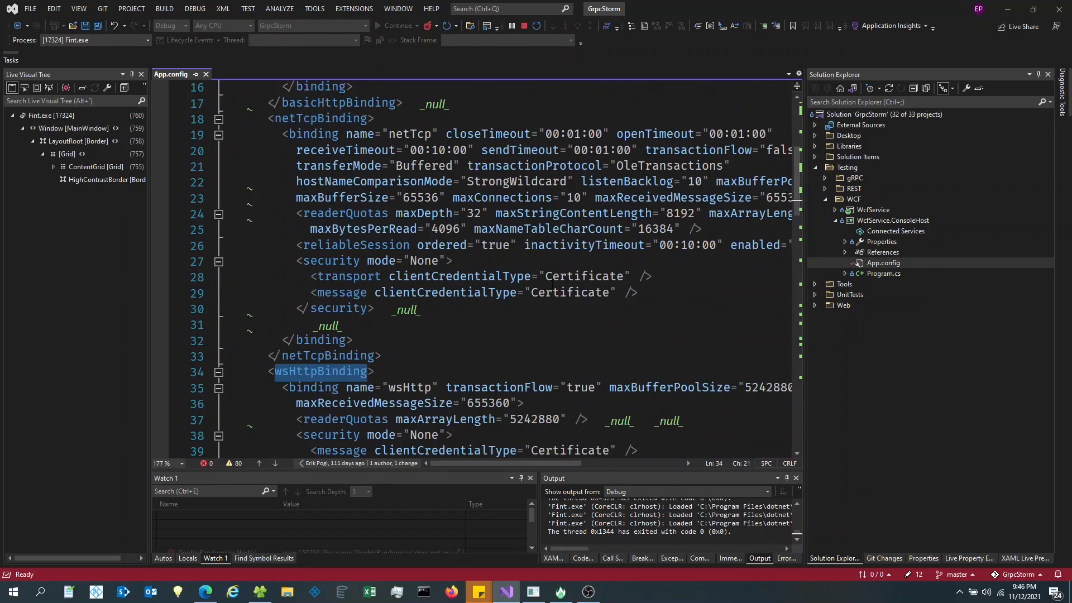
scroll(552, 284, down, 3)
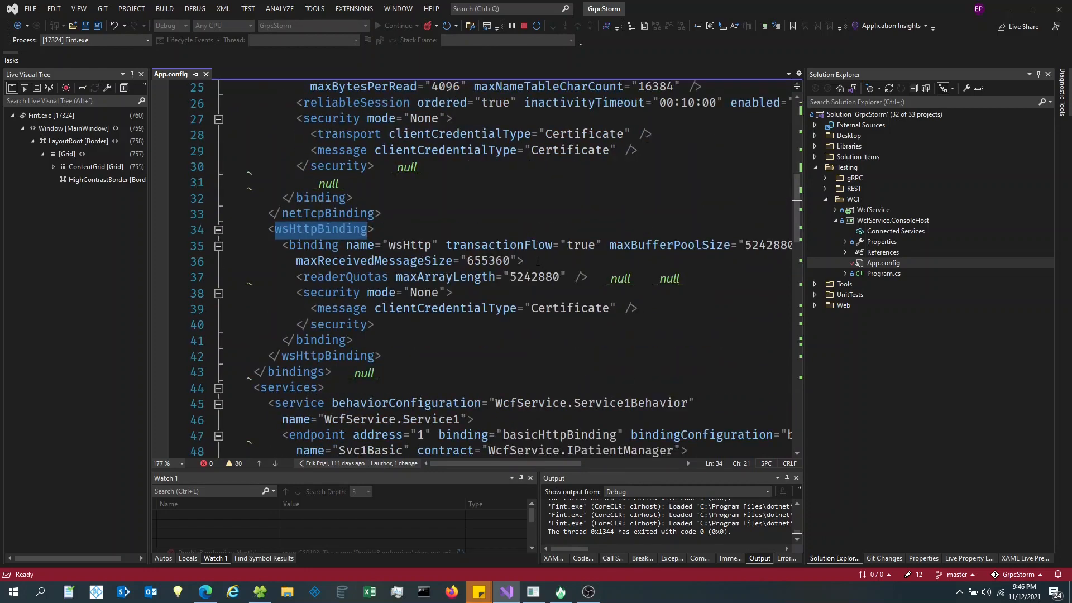
scroll(537, 261, down, 2)
double_click(380, 358)
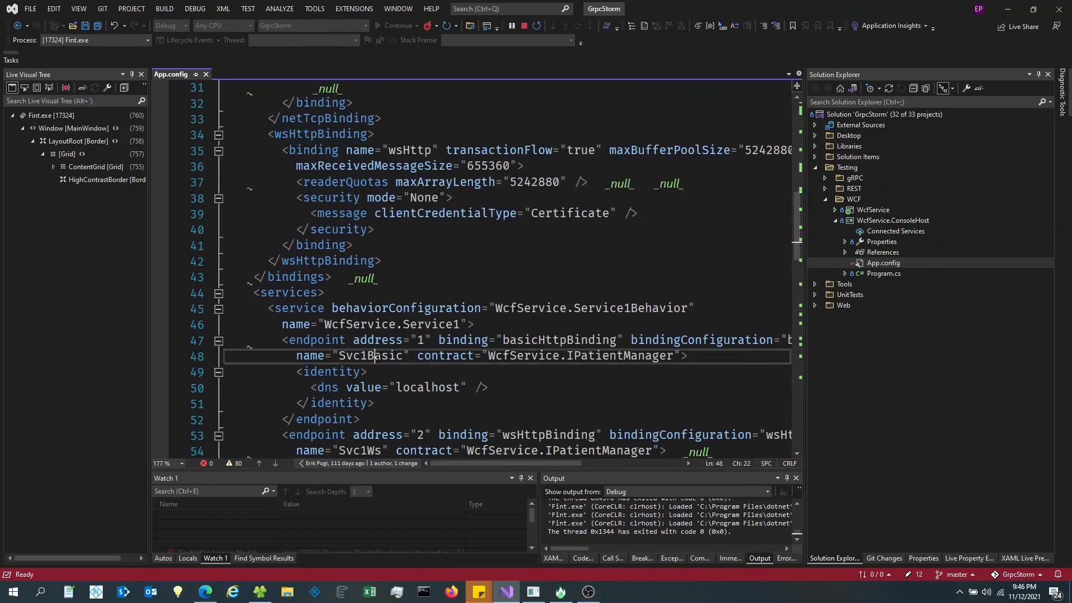
scroll(364, 335, down, 1)
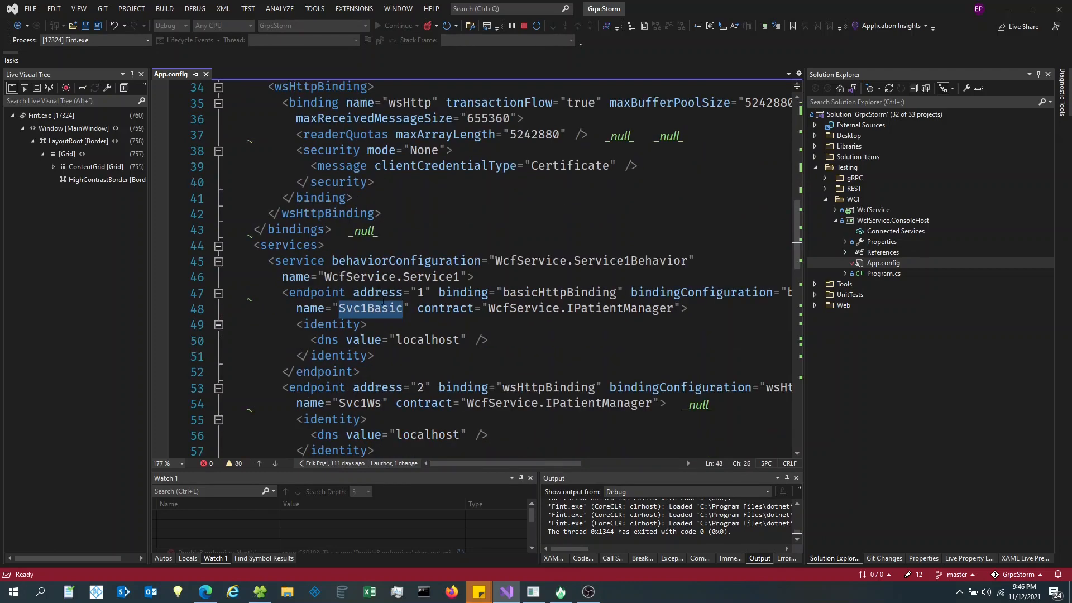
scroll(384, 300, down, 2)
scroll(386, 226, down, 3)
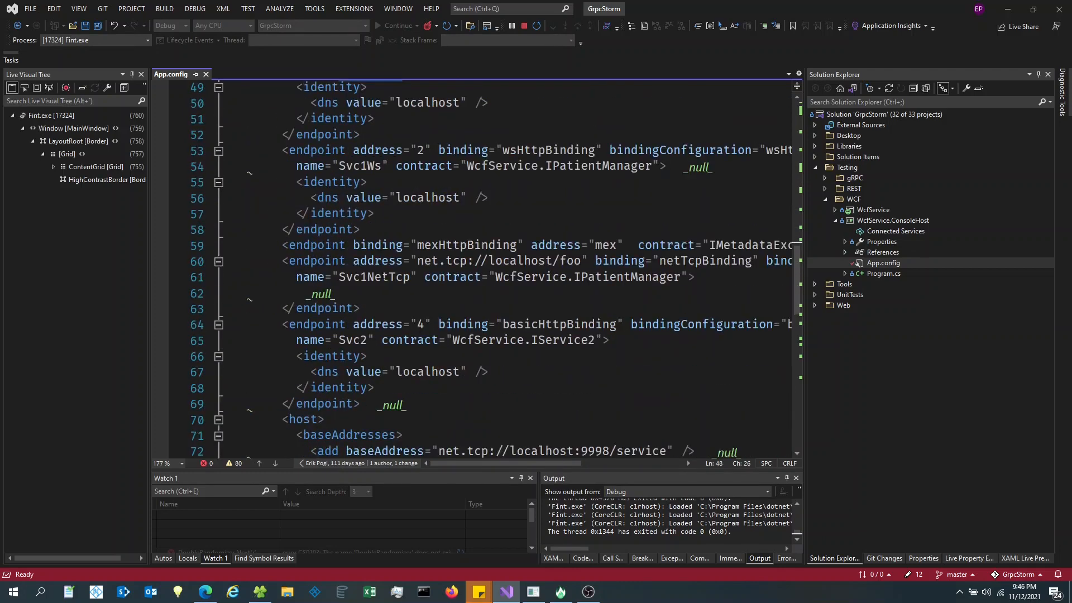
double_click(385, 278)
scroll(388, 298, down, 4)
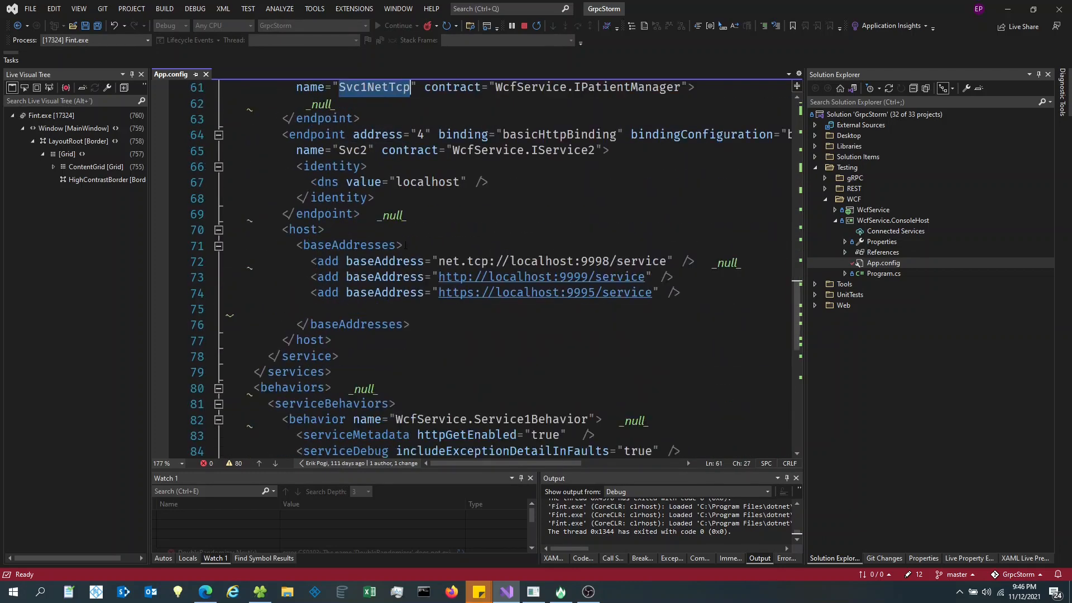
scroll(388, 297, up, 3)
key(alt+Tab)
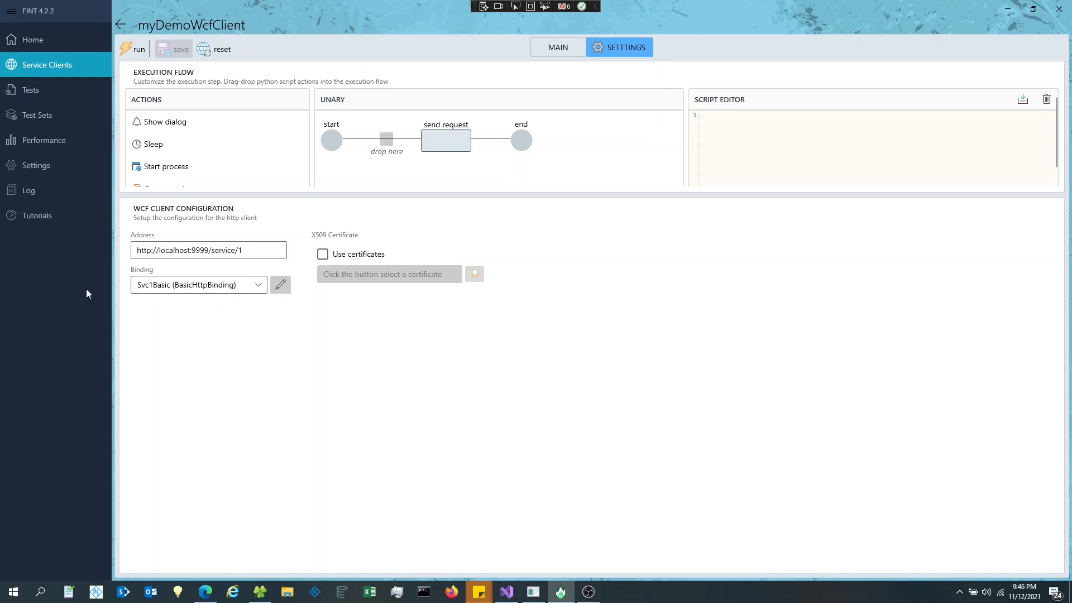
- Switch the client binding to Svc1NetTcp and compare it with App.config's net.tcp://localhost/foo endpoint
click(263, 290)
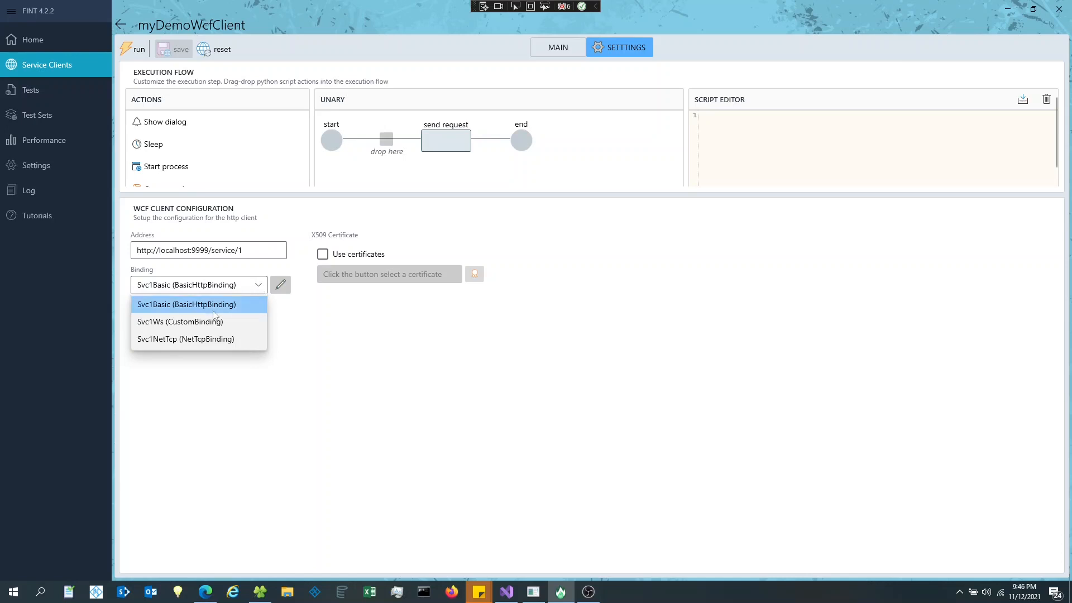
click(234, 339)
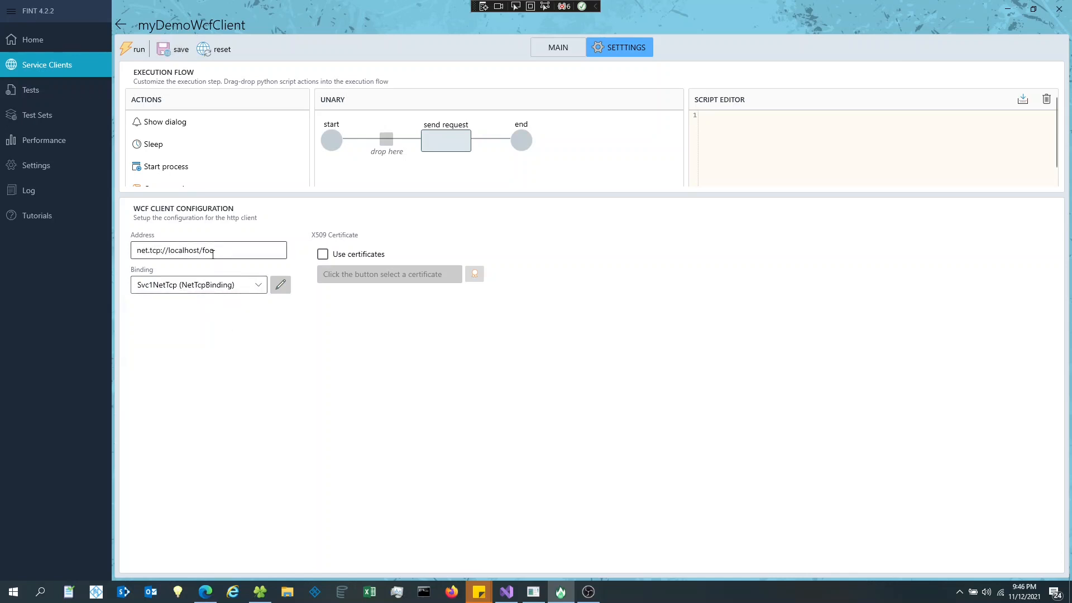
drag(229, 250, 114, 254)
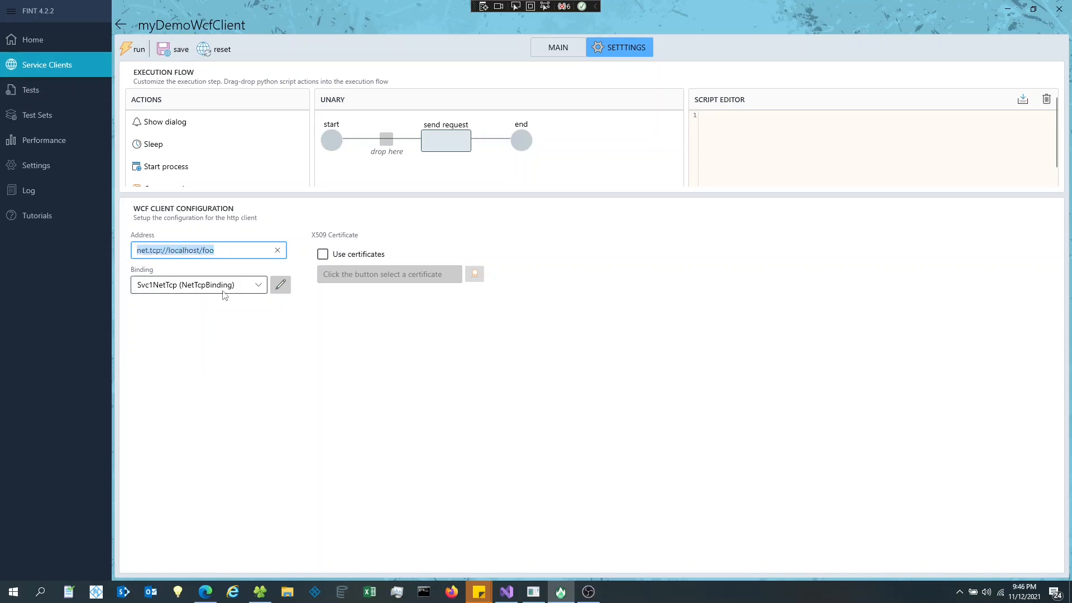
key(alt+Tab)
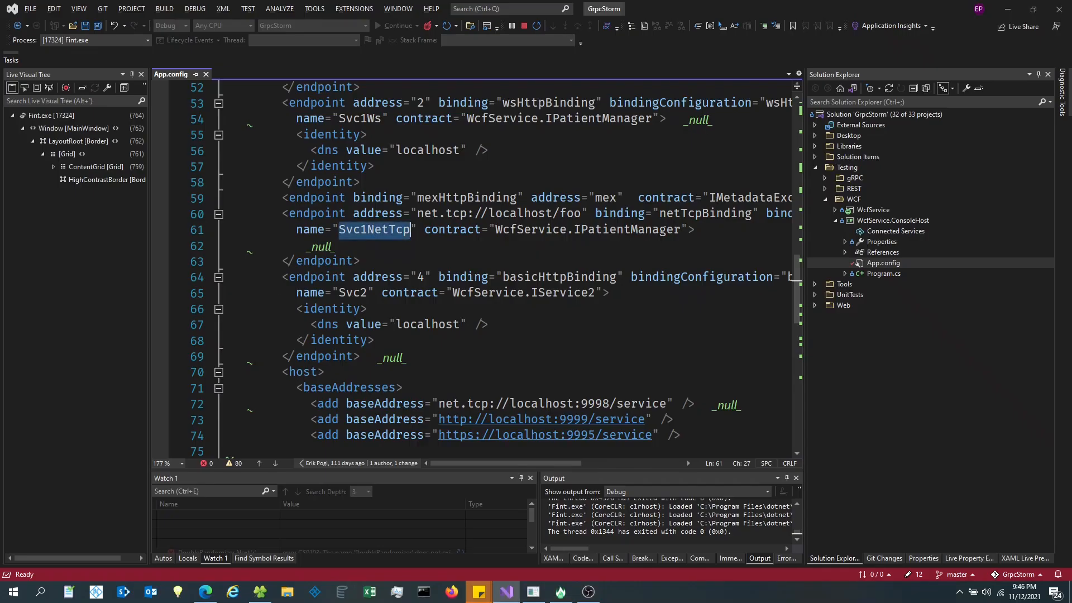
key(Up)
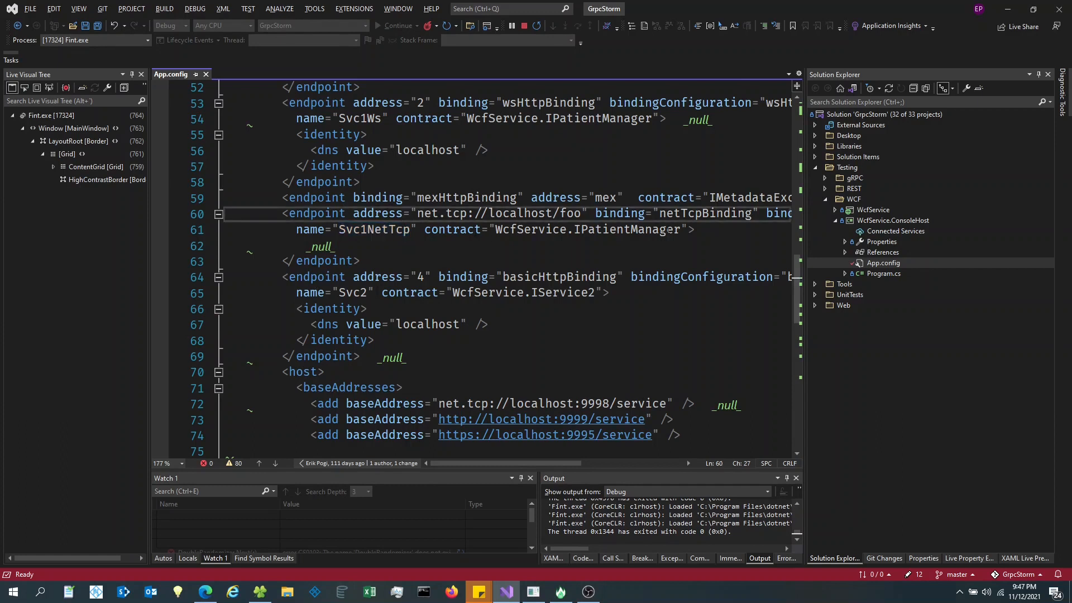
double_click(681, 214)
drag(418, 214, 583, 214)
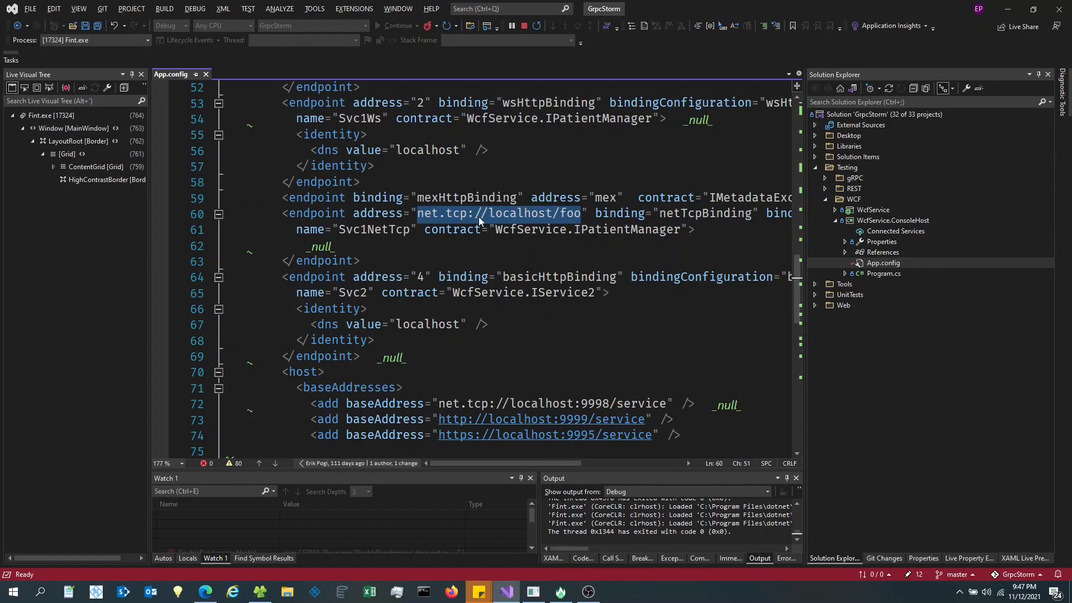
key(alt+Tab)
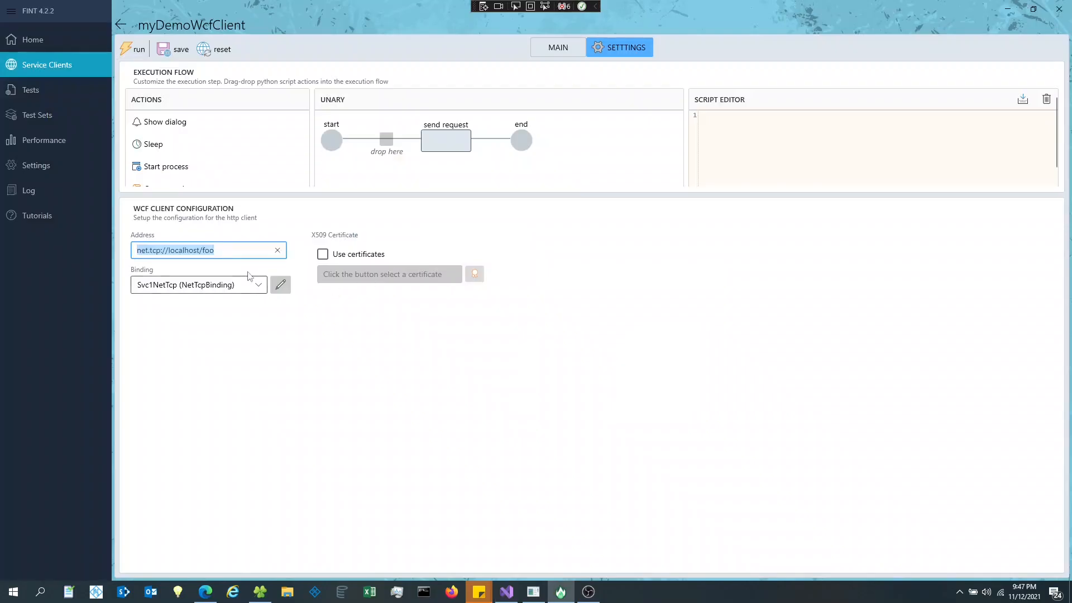
click(218, 252)
drag(218, 252, 127, 253)
click(258, 286)
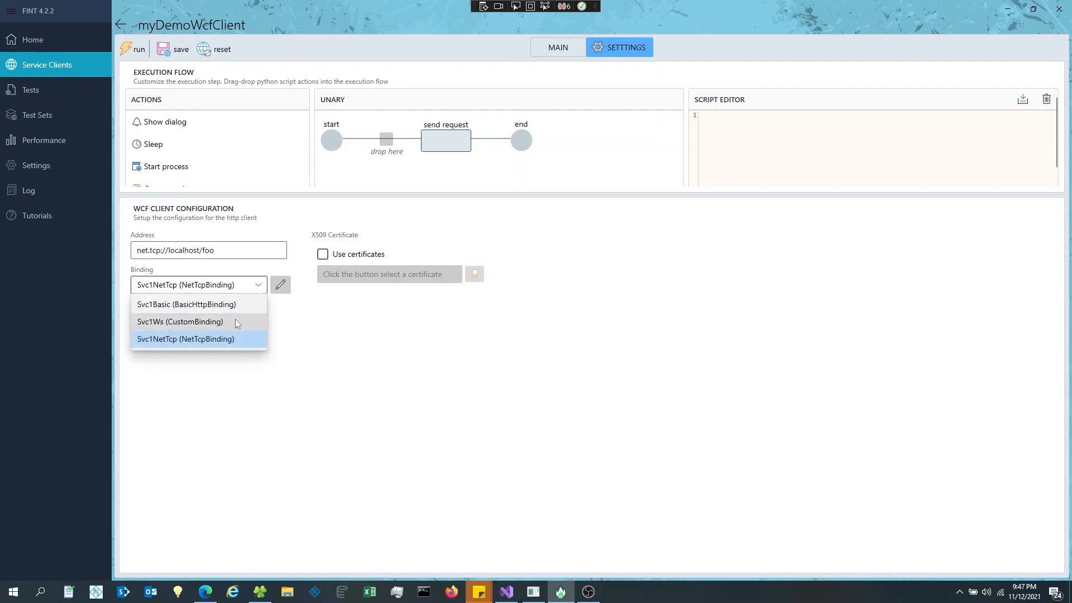
click(236, 322)
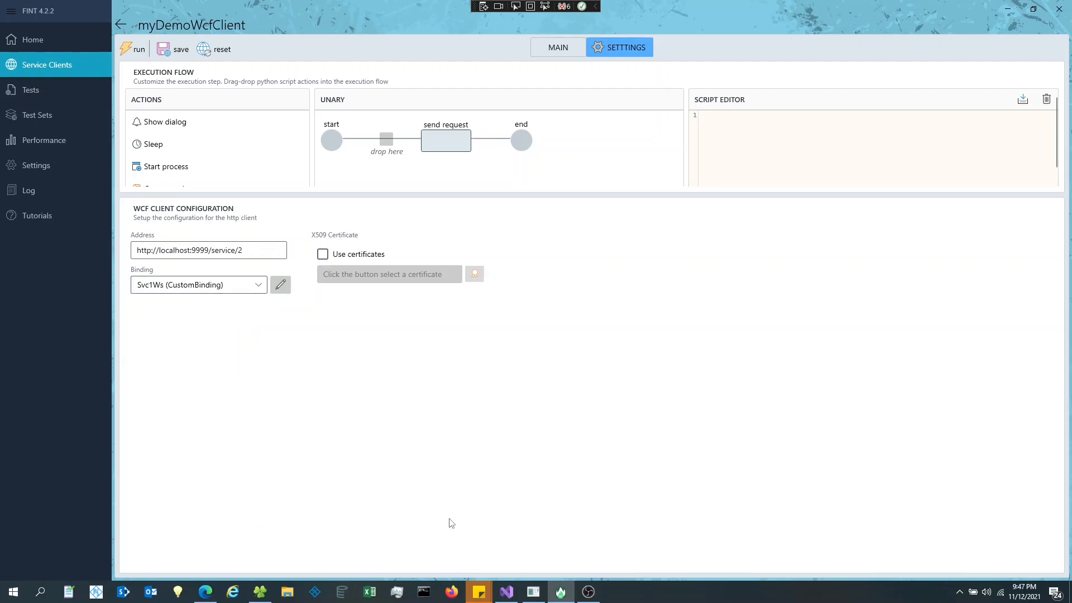
click(507, 592)
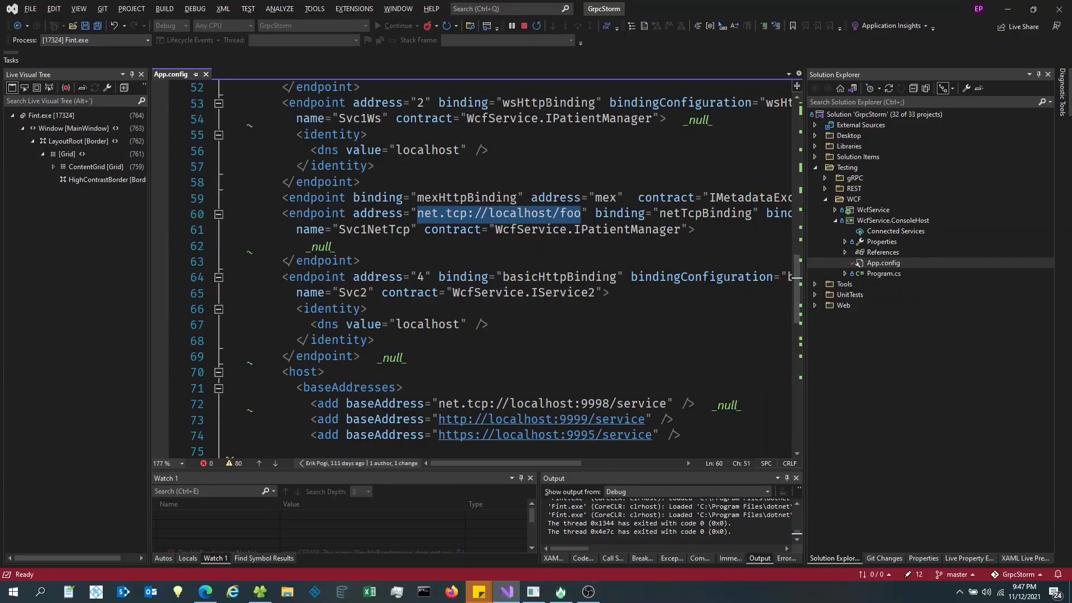
- Confirm the Svc1Ws endpoint on App.config line 53 uses wsHttpBinding, then return to FINT
double_click(549, 103)
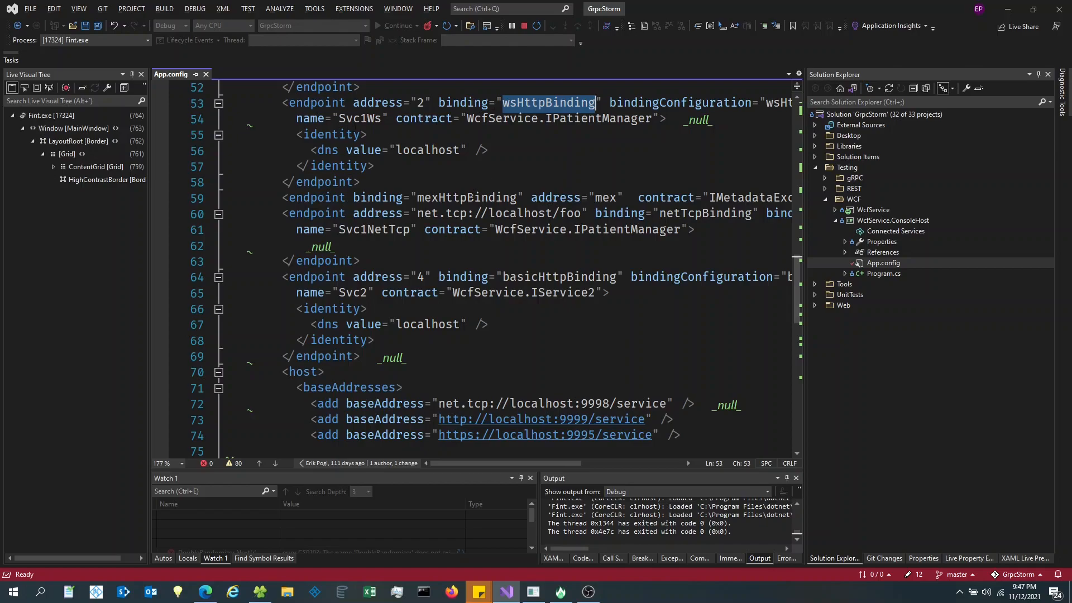
key(alt+Tab)
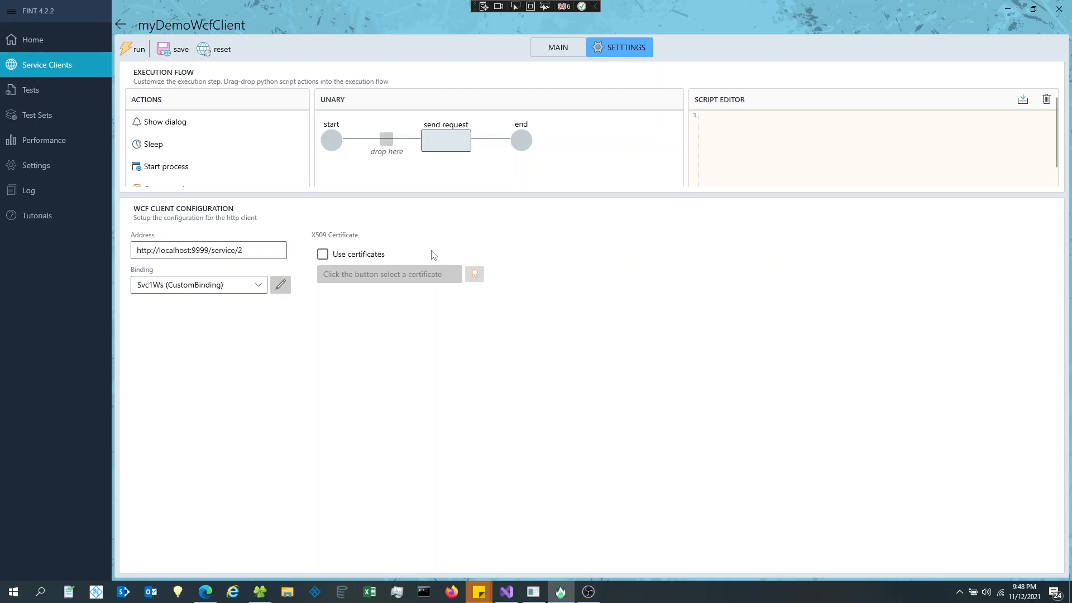
- Set the client binding back to Svc1Basic (BasicHttpBinding) and show the main request view
click(259, 287)
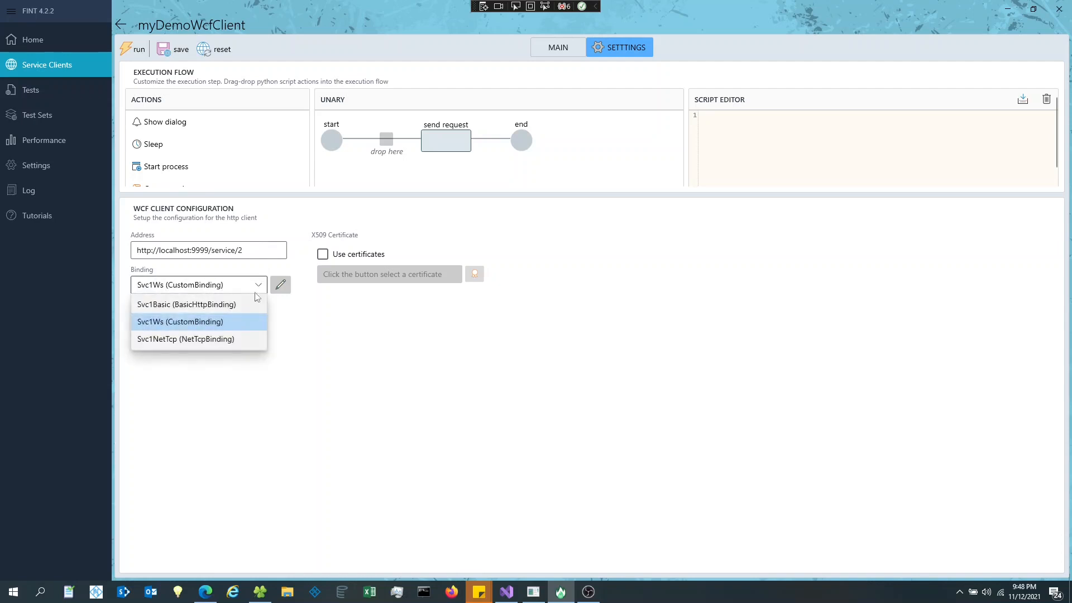
click(233, 304)
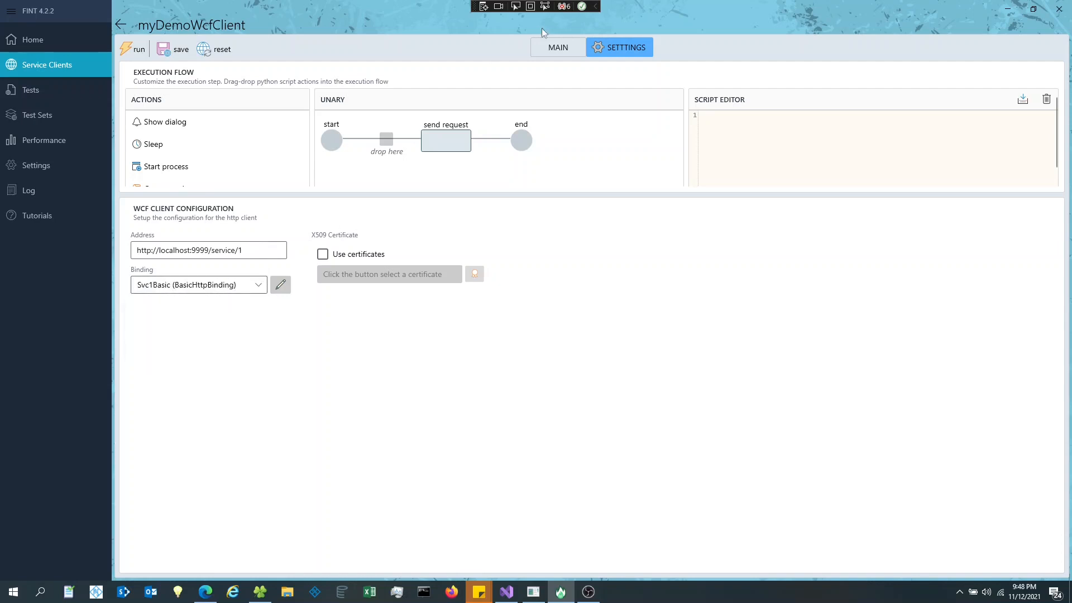
click(564, 48)
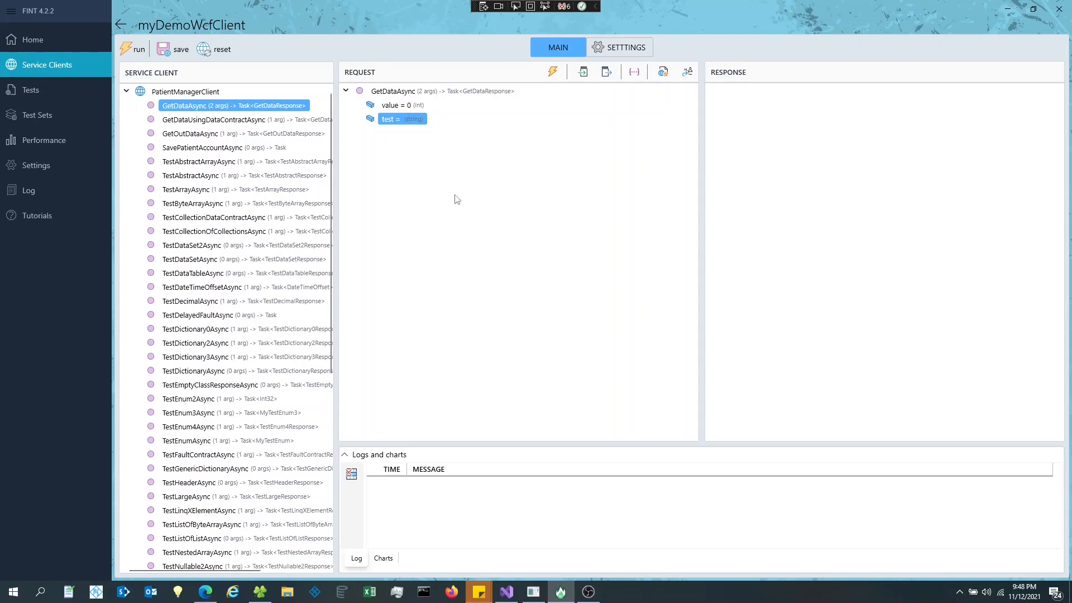
- Enter 3 for the value parameter and 'sdfsdf' for the test parameter of GetDataAsync
double_click(391, 106)
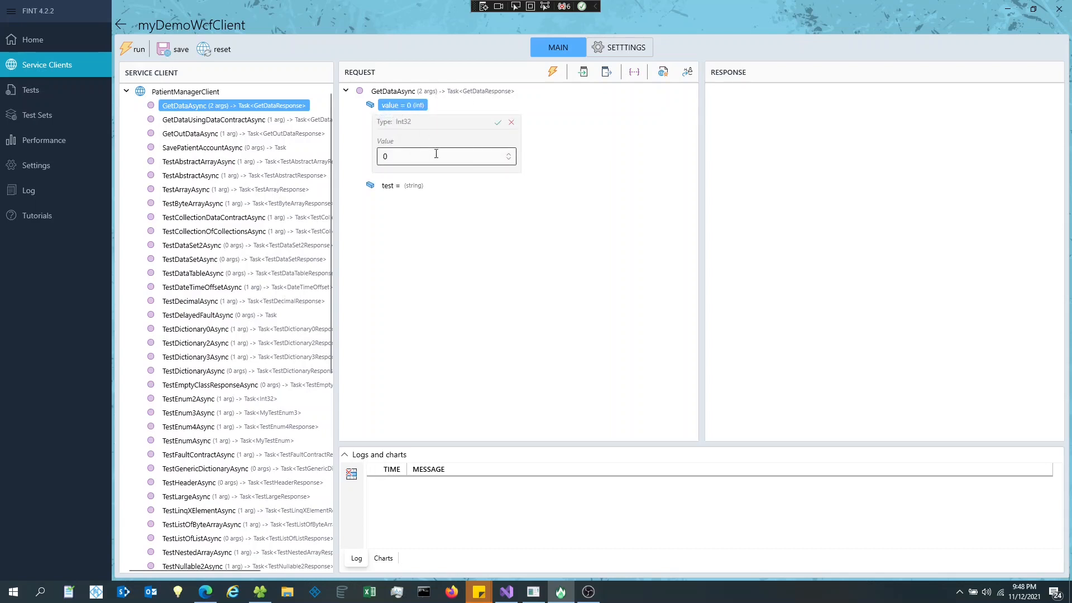
click(456, 158)
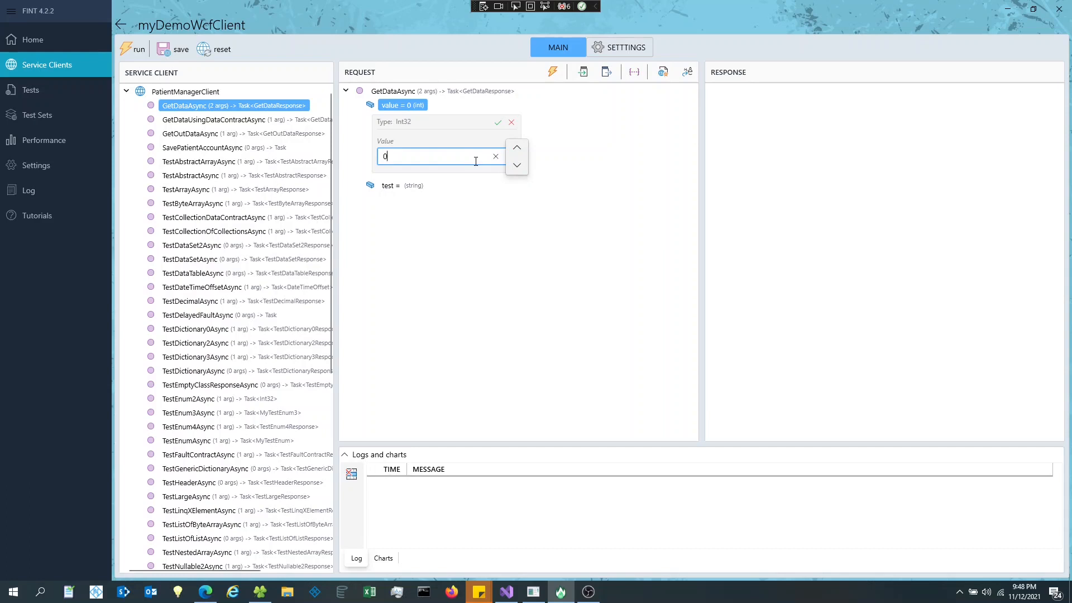
click(518, 149)
click(519, 149)
click(518, 149)
click(519, 149)
click(517, 166)
click(497, 122)
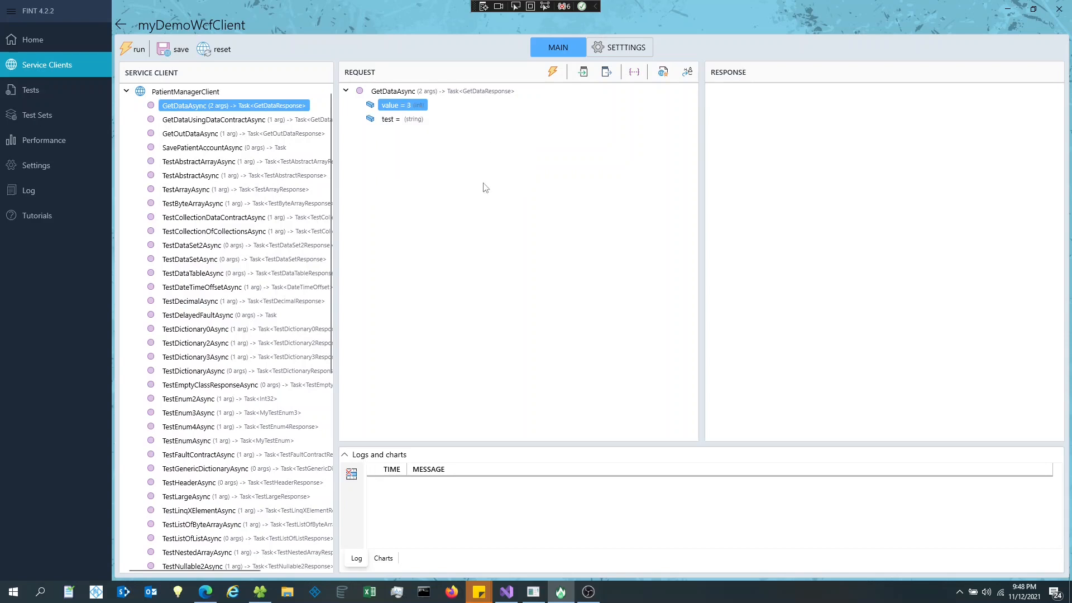
click(400, 122)
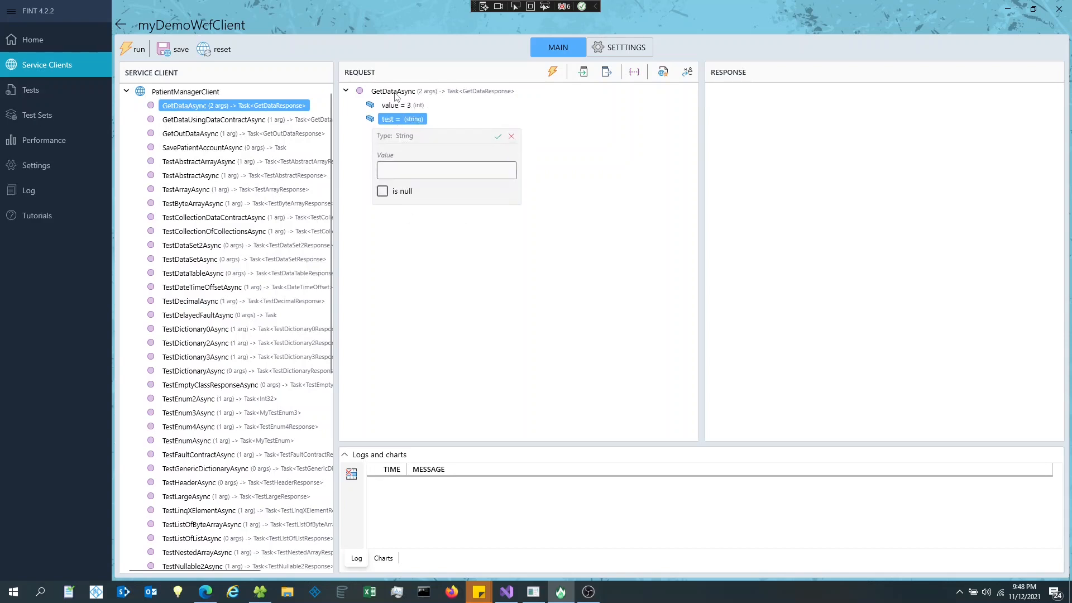
click(413, 170)
text(sdfsdf)
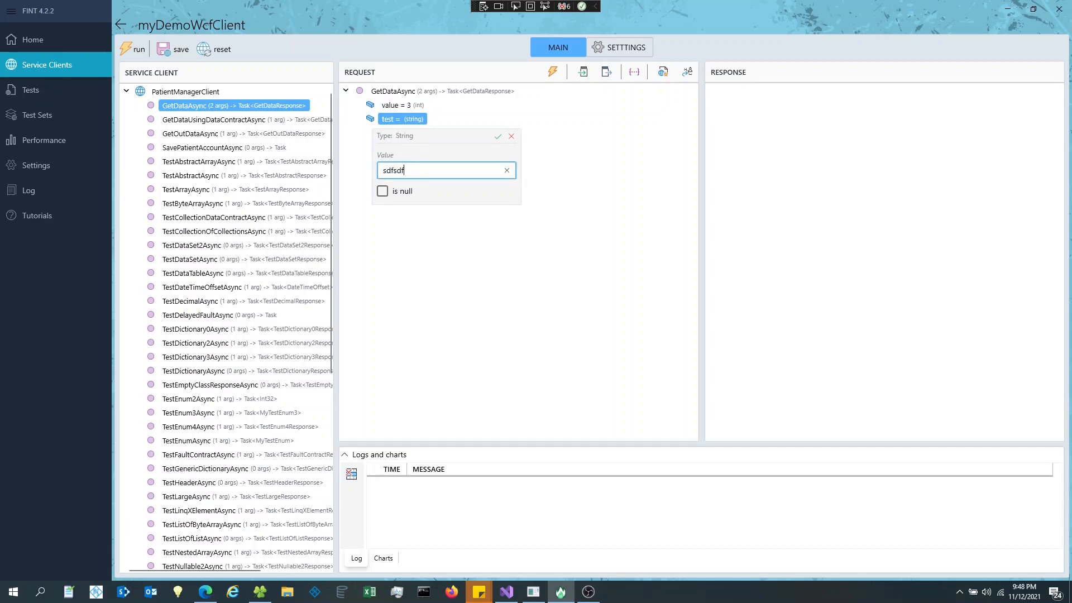
key(Return)
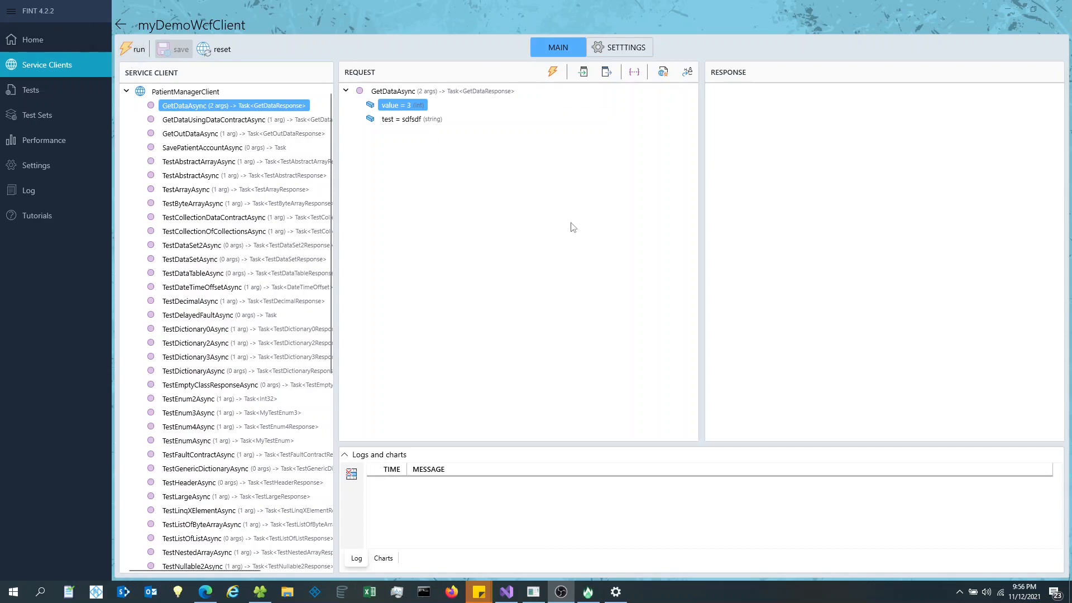
- Run GetDataAsync, getting GetDataResult 3-sdfsdf in 43 ms, then switch to Visual Studio
click(556, 80)
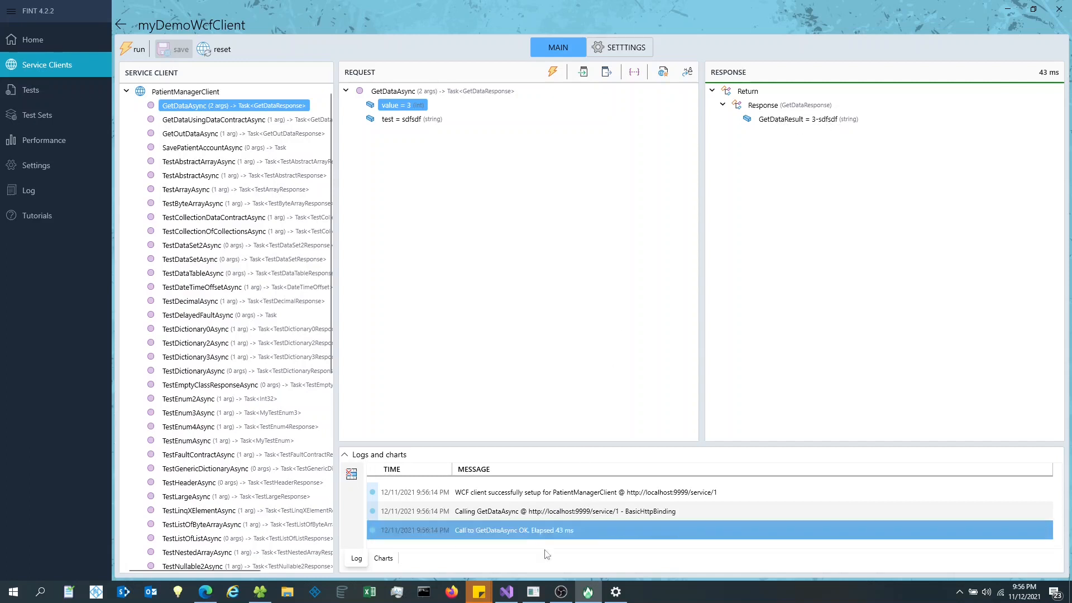
click(506, 592)
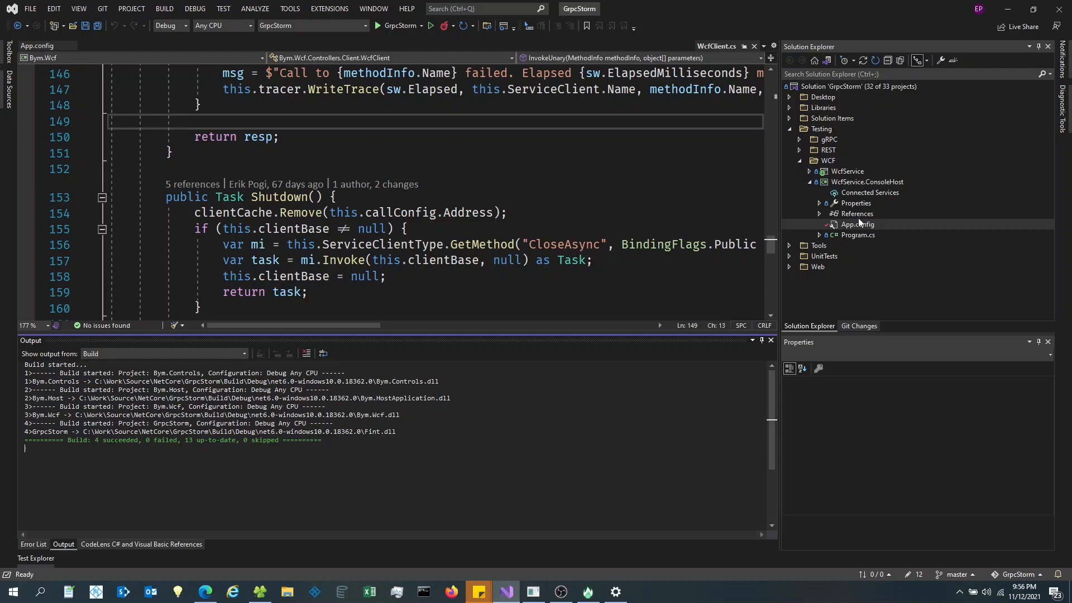
- Open Service1.svc.cs at GetData and inspect its string.Format("{0}-{1}", value, t) return line
click(810, 171)
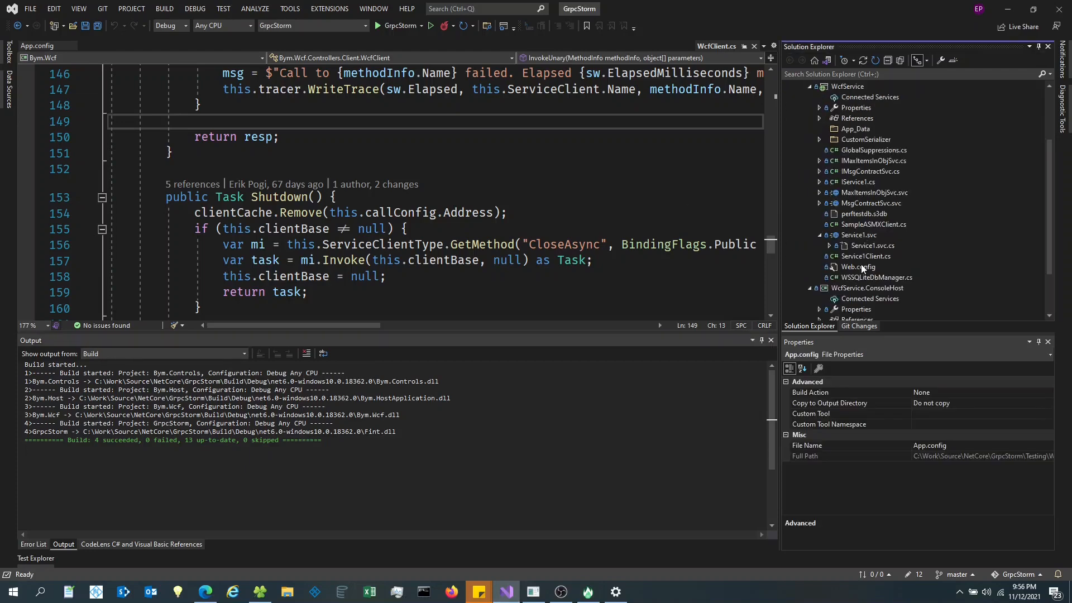
double_click(860, 247)
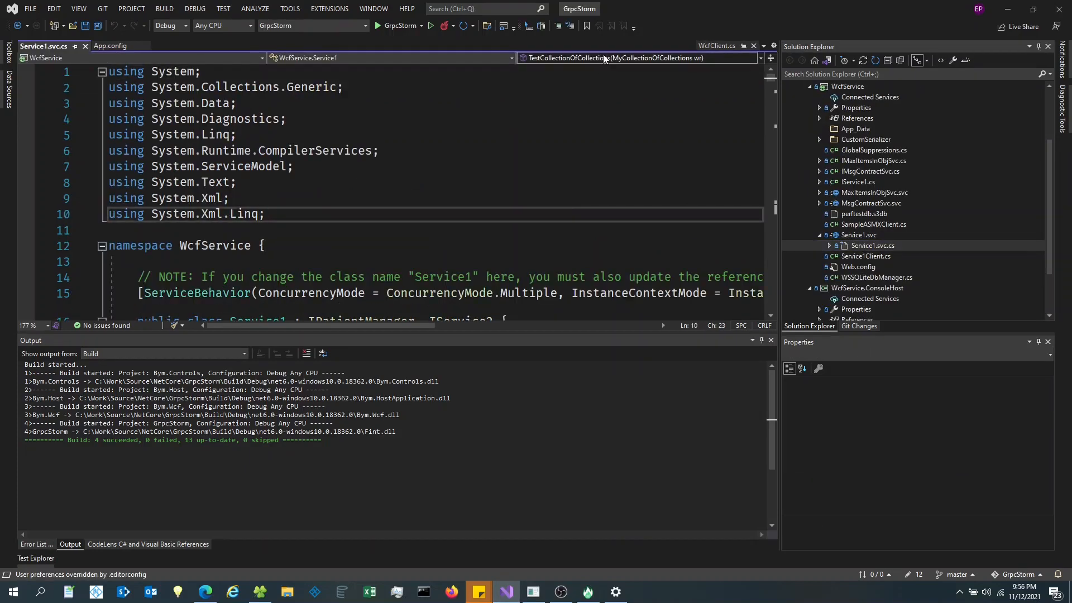
click(604, 58)
scroll(600, 70, up, 4)
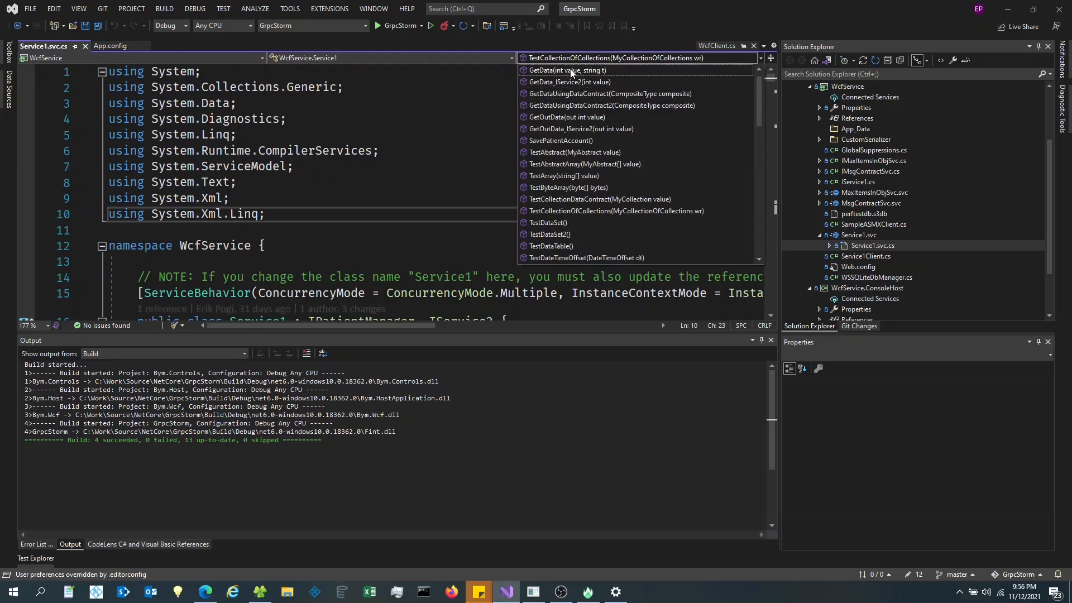
click(600, 69)
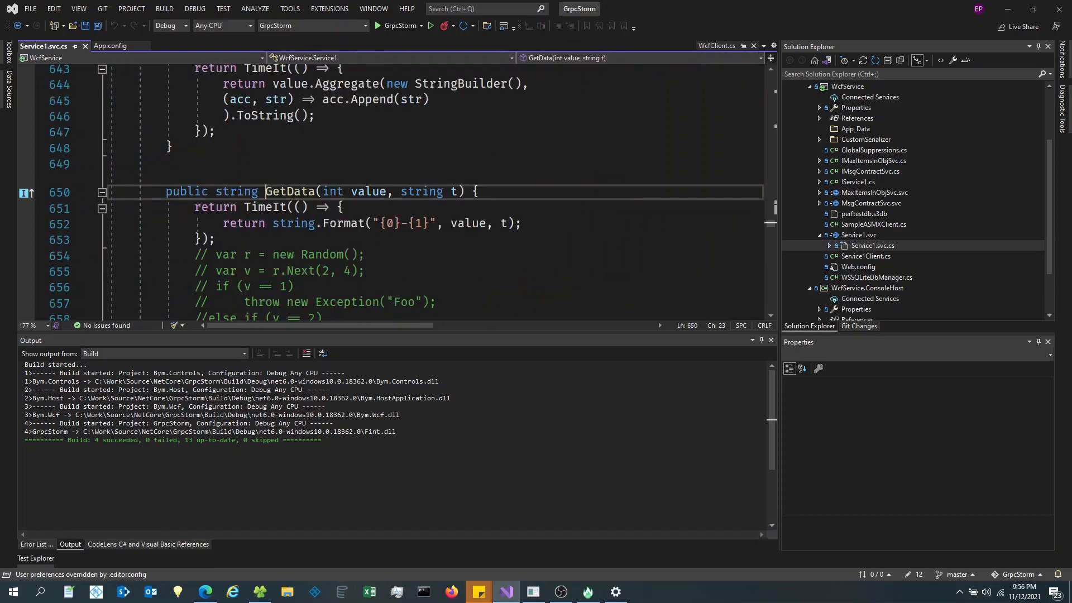
double_click(360, 190)
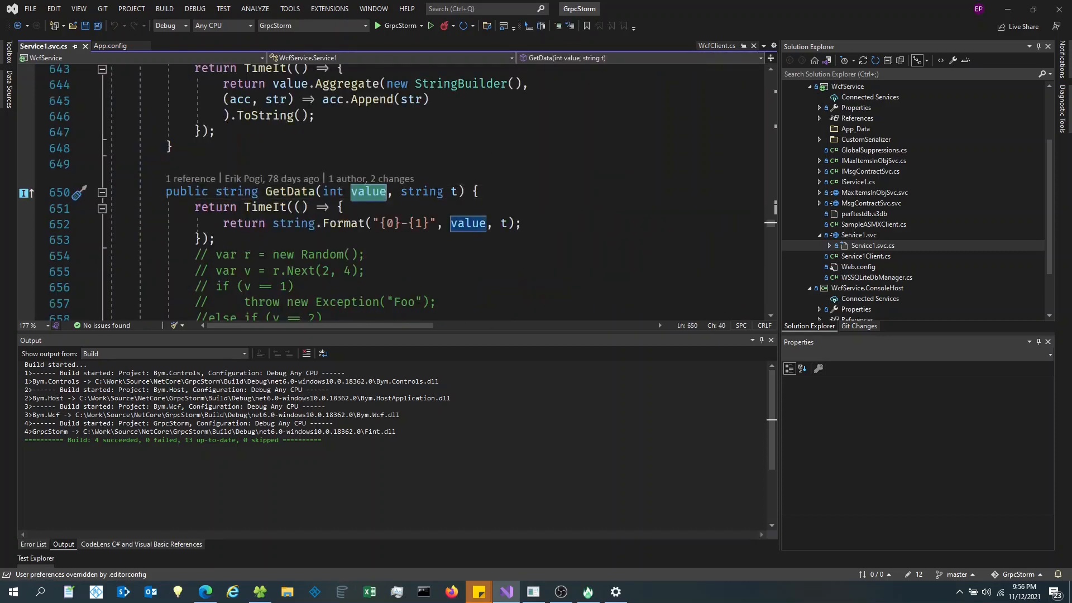
click(363, 223)
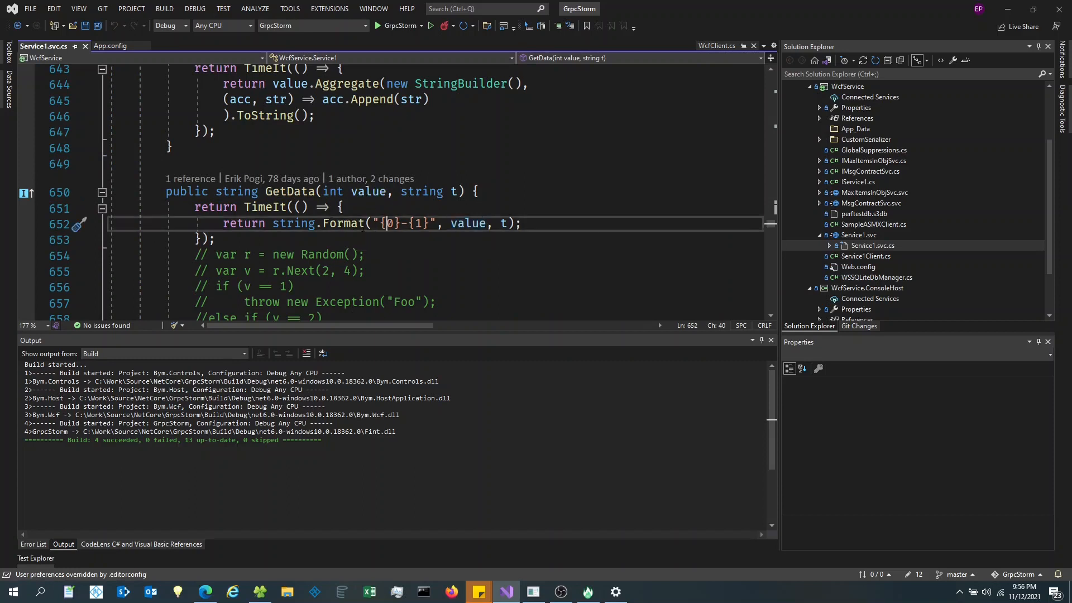
double_click(363, 224)
drag(363, 223, 504, 229)
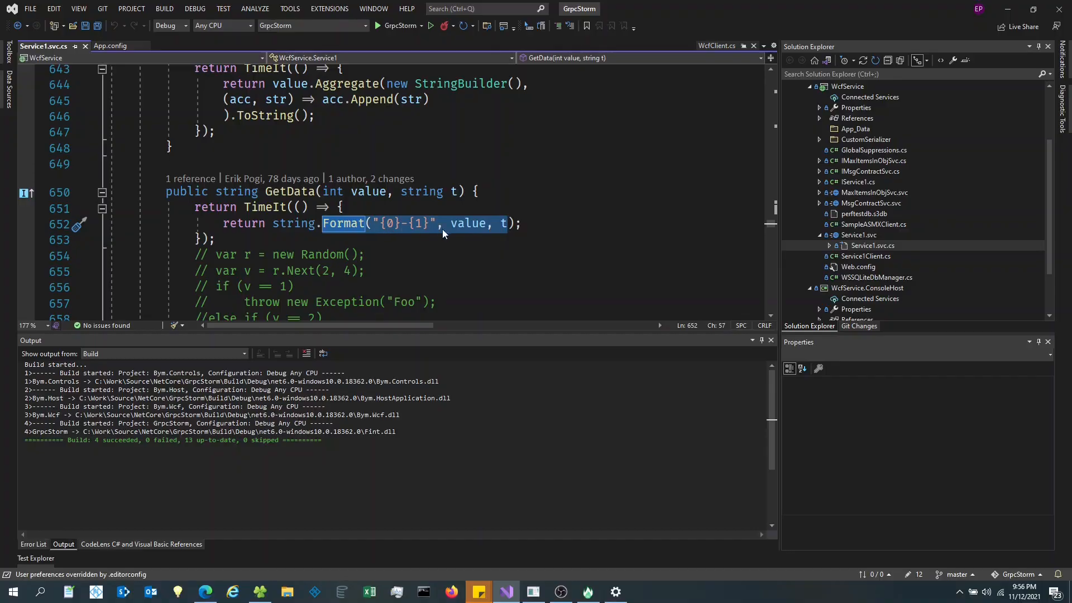
key(alt+Tab)
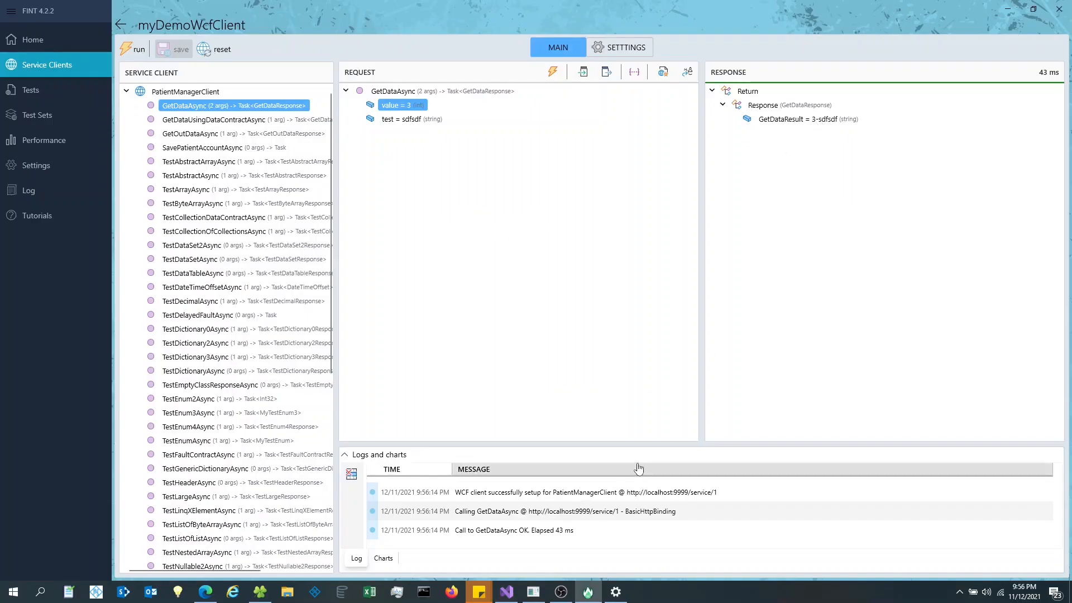
- Enlarge the log panel and browse the Calling and Call to GetDataAsync OK entries
drag(666, 445, 661, 404)
click(568, 490)
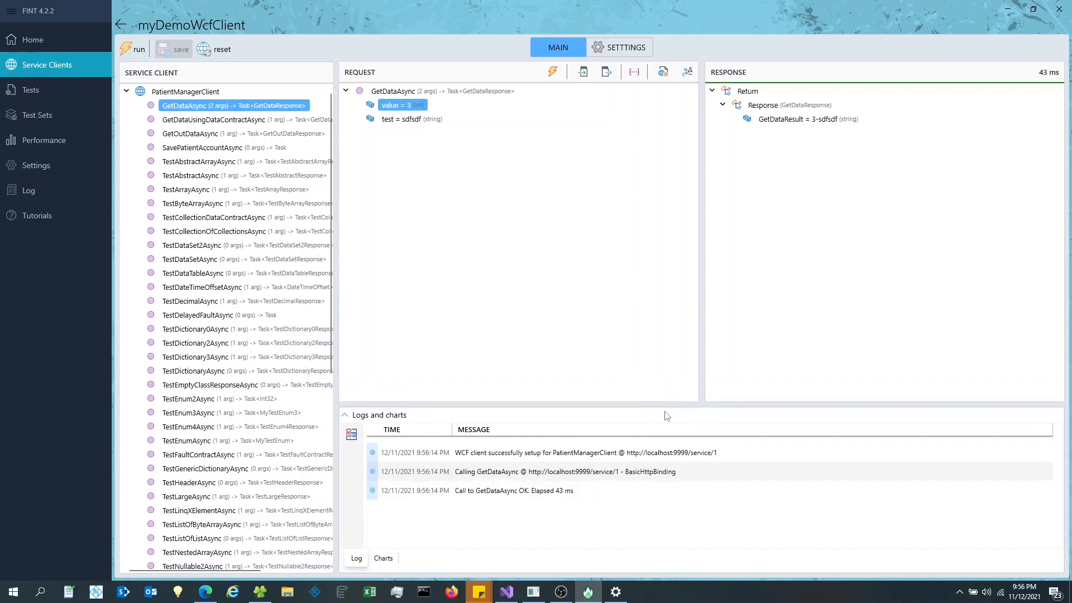
drag(673, 405, 692, 163)
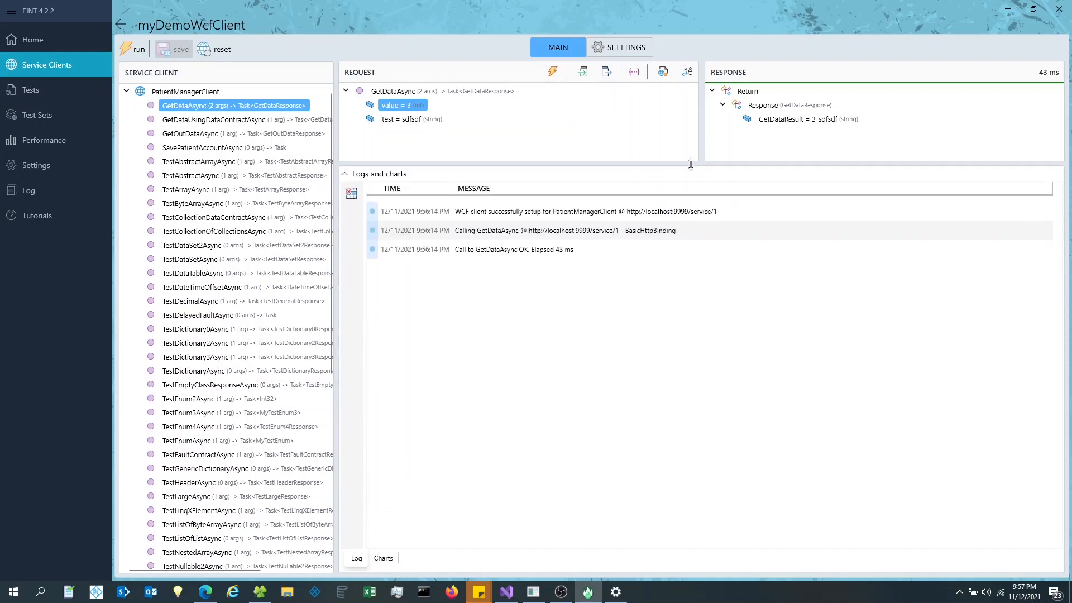
click(524, 237)
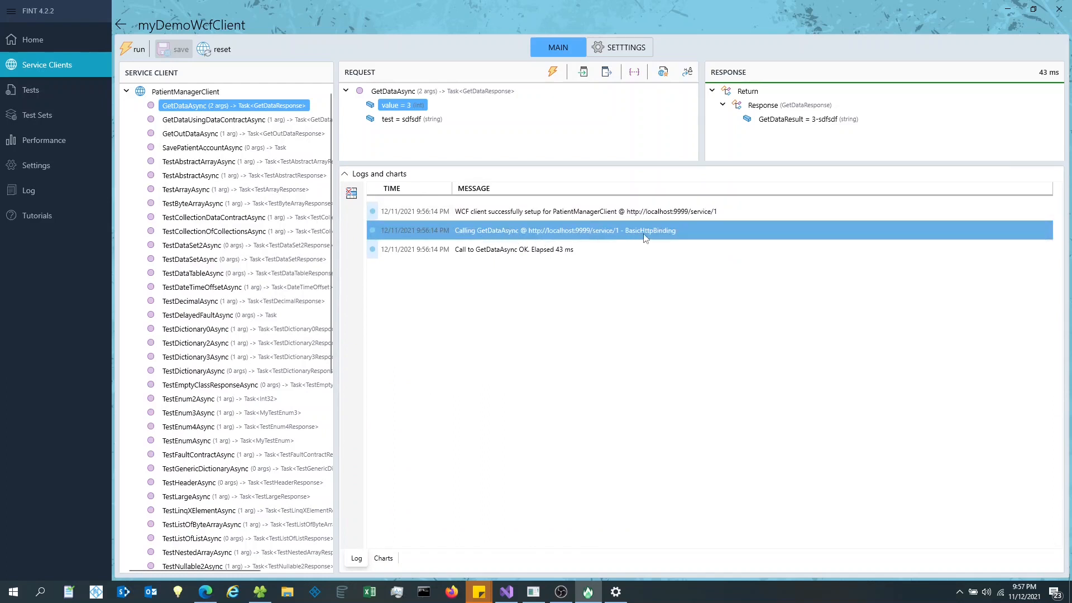
key(Down)
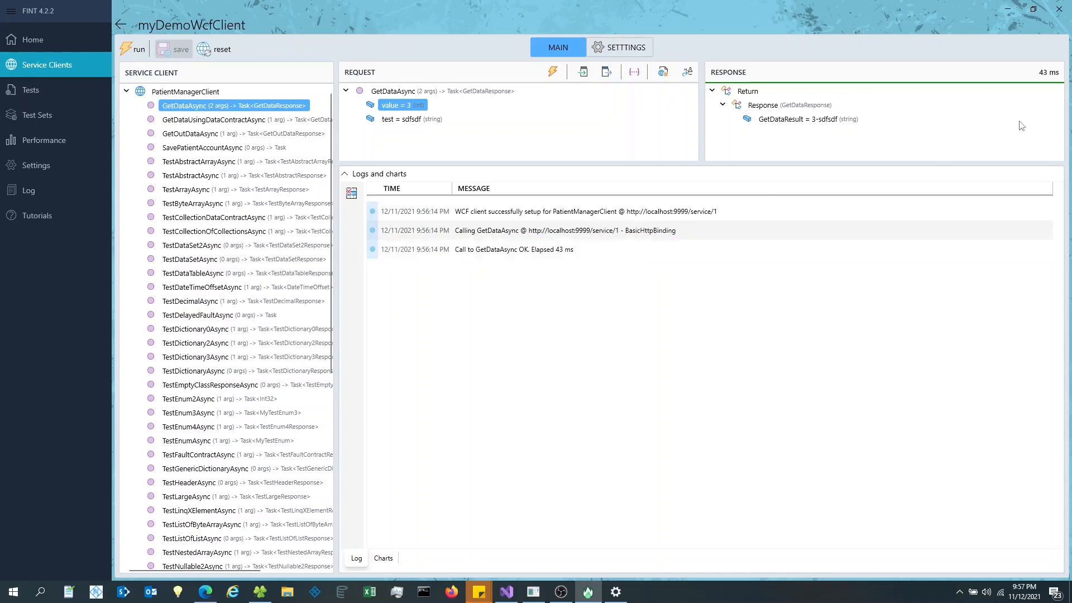
- Call GetDataAsync again and inspect the new 13 ms log entries
click(547, 74)
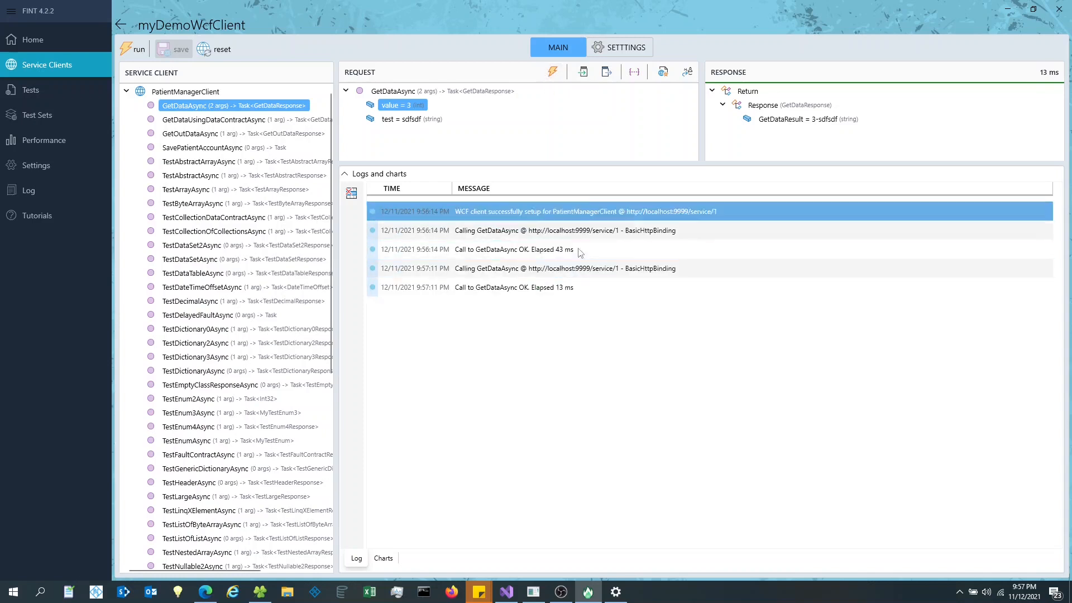
click(596, 271)
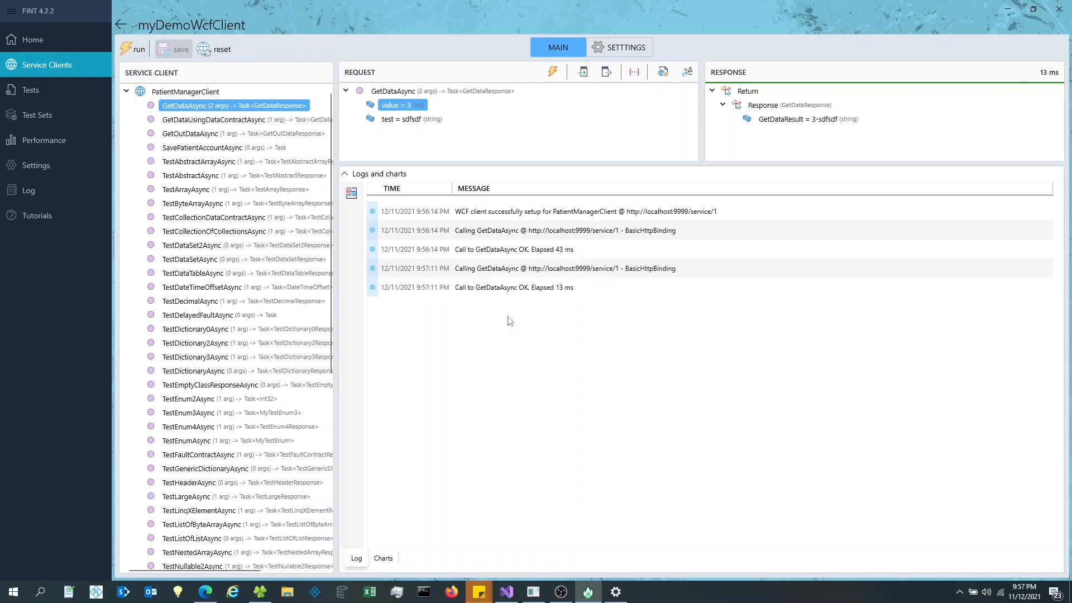
click(527, 292)
drag(600, 166, 600, 230)
- Switch the client binding to Svc1NetTcp (NetTcpBinding) at net.tcp://localhost/foo and return to the main view
click(617, 47)
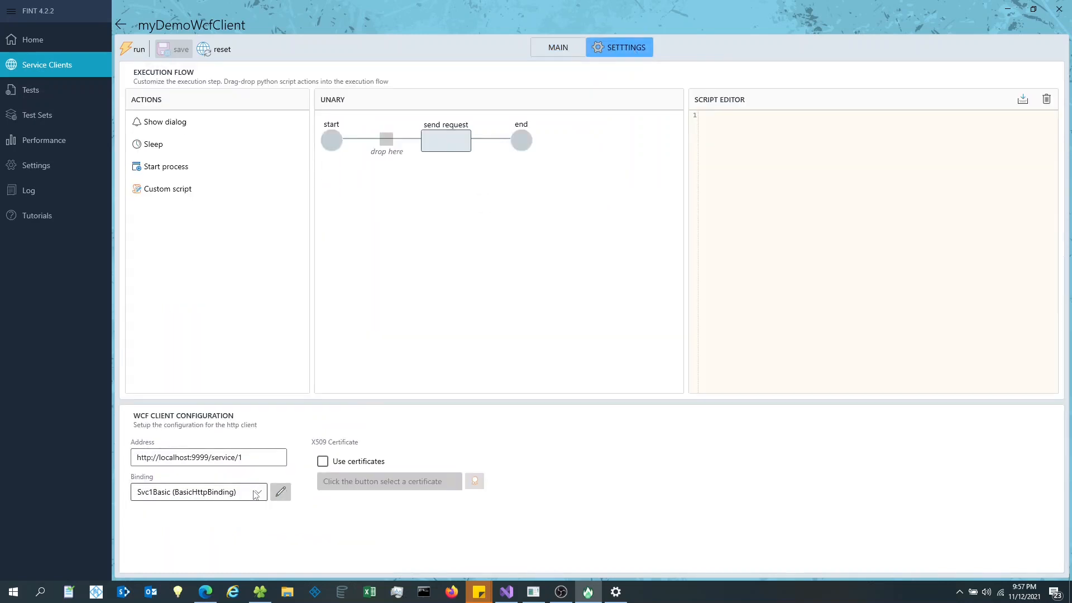
drag(371, 399, 420, 150)
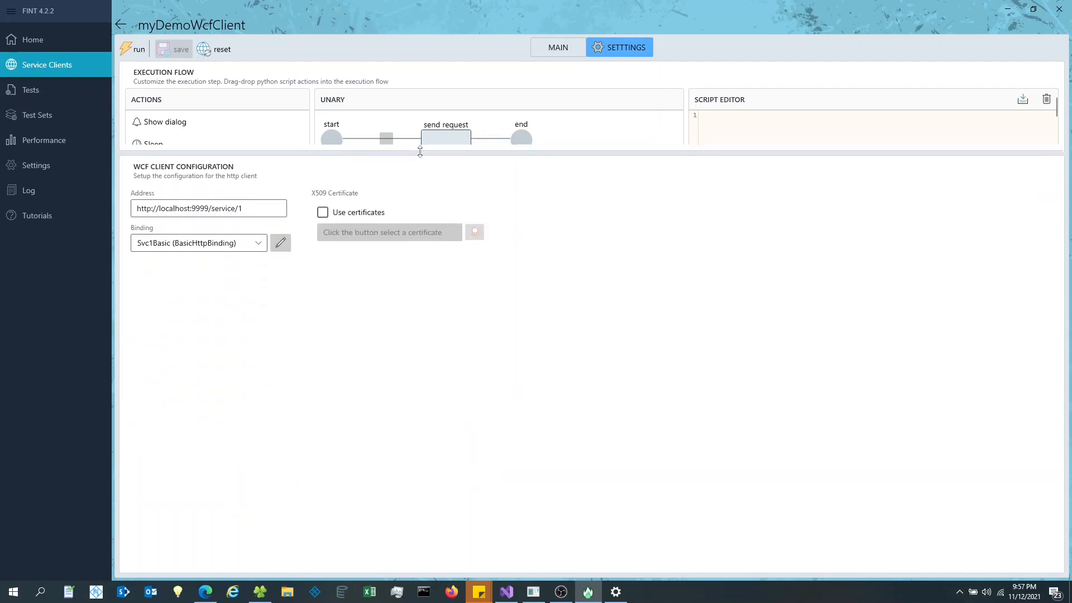
click(257, 246)
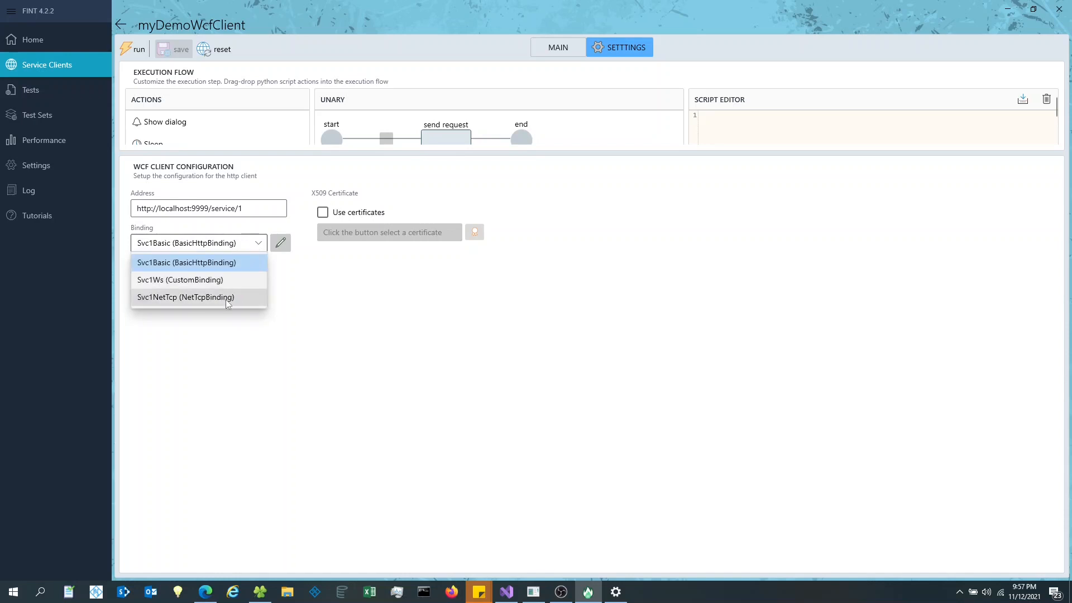
click(228, 299)
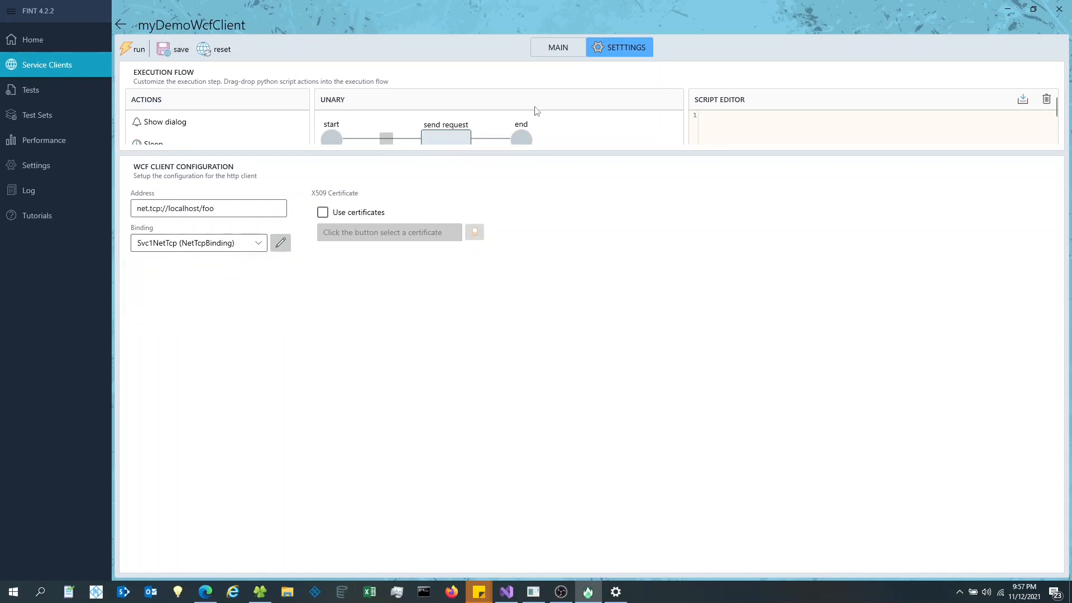
click(569, 48)
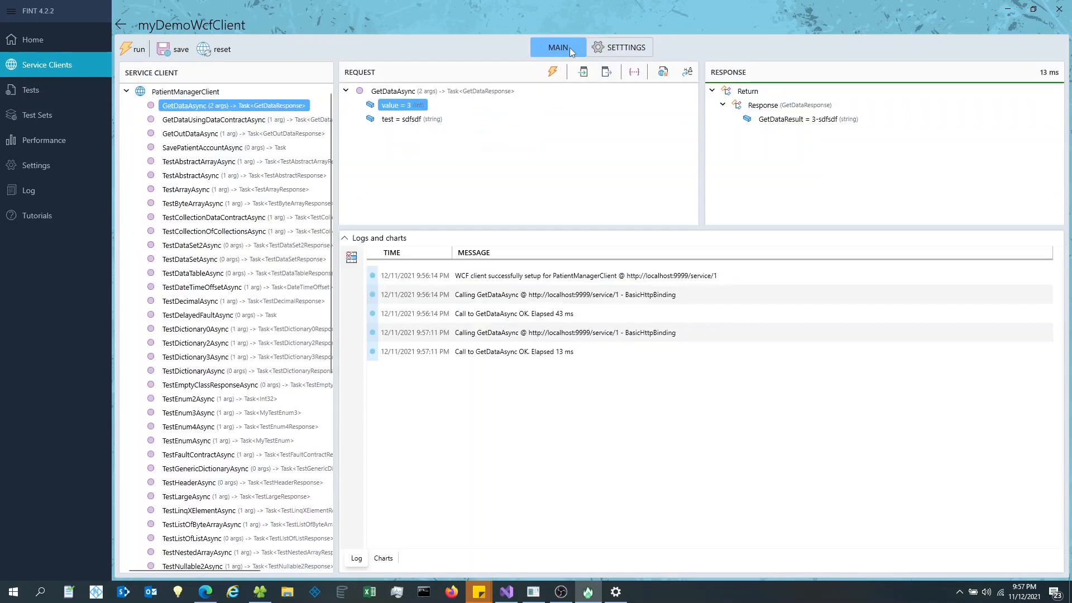
- Set GetDataAsync's value parameter to 234
click(397, 121)
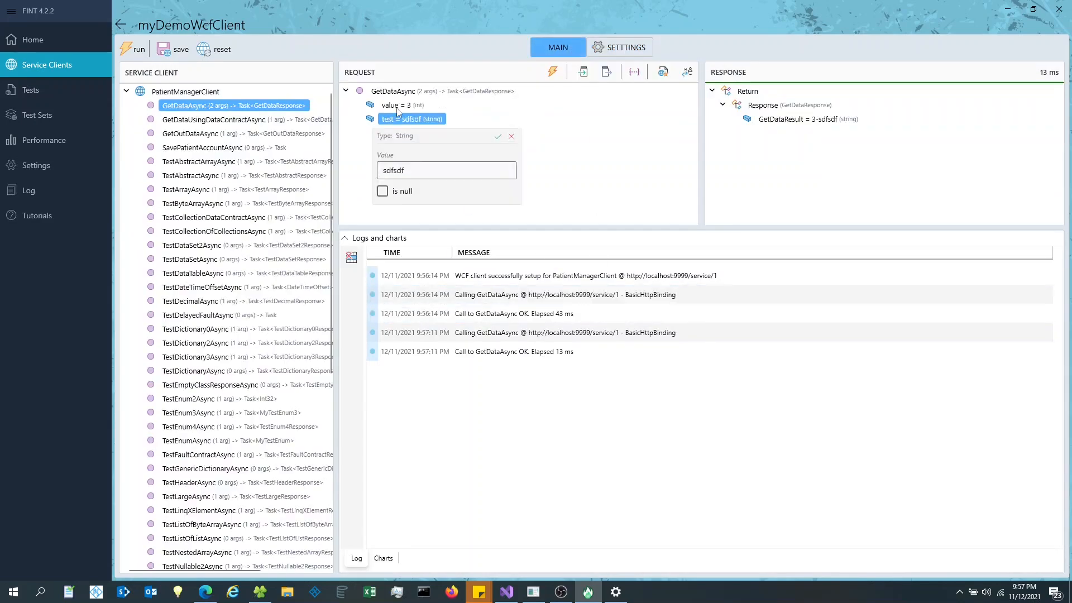
click(398, 108)
click(438, 162)
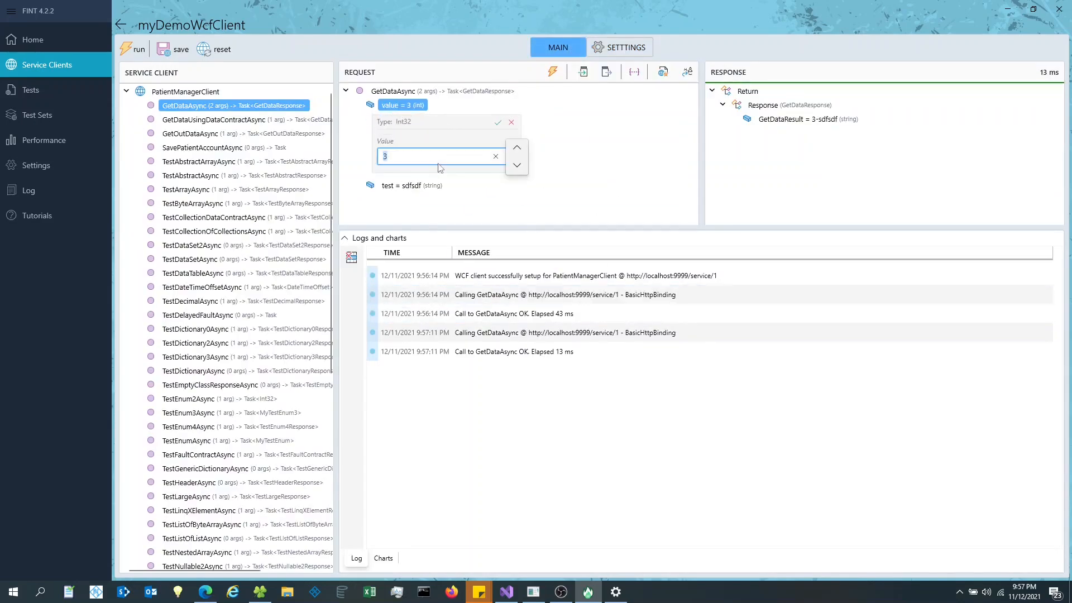
click(513, 148)
text(234)
key(Return)
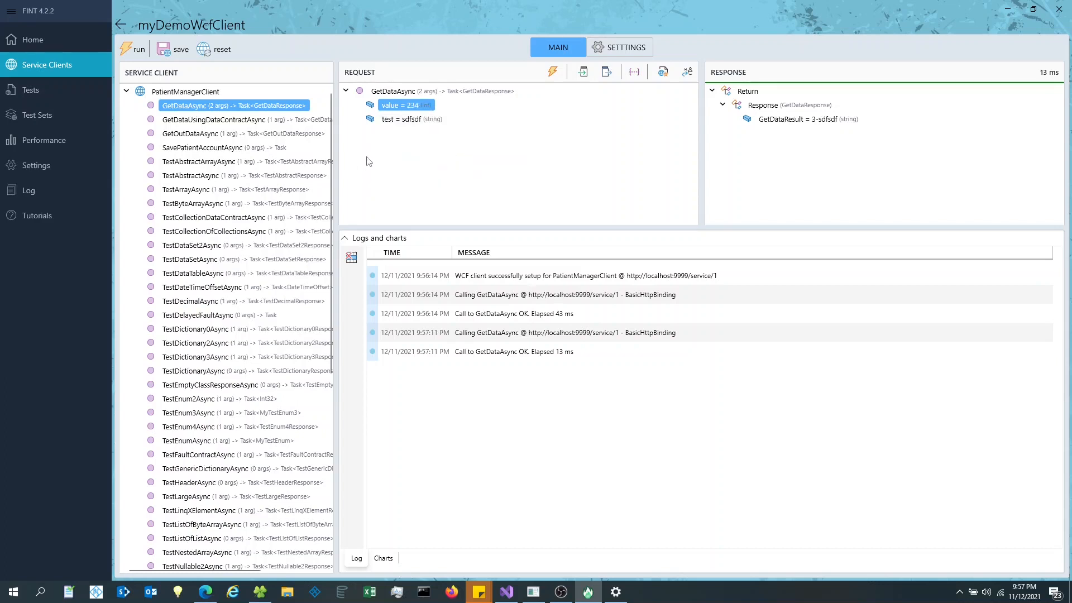
- Replace the test parameter's text with hello!
click(413, 120)
double_click(394, 170)
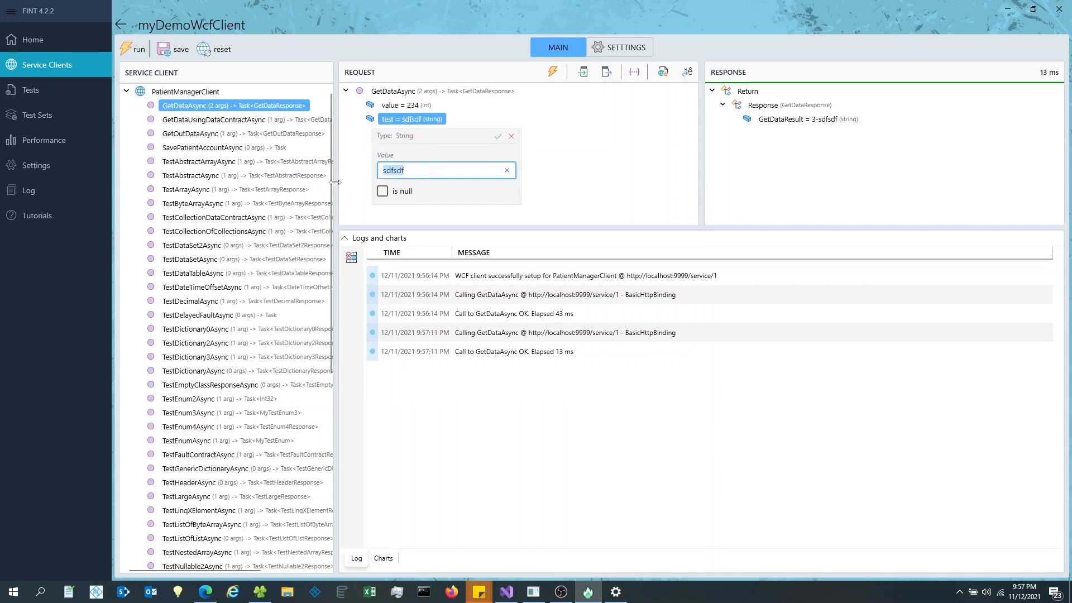
text(sdf)
click(498, 137)
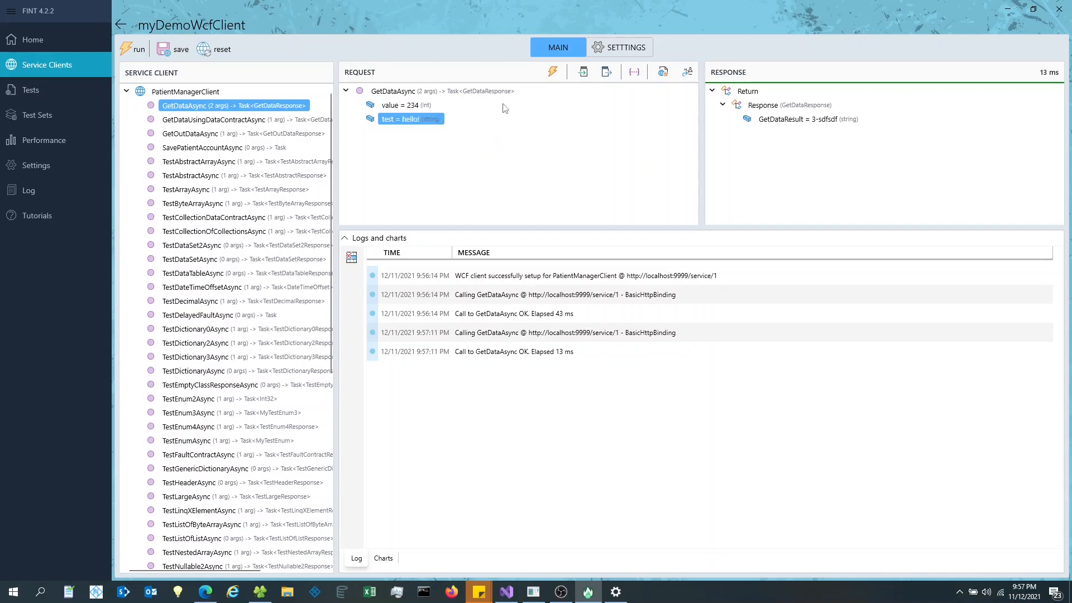
- Call GetDataAsync five times over NetTcp, getting 234-hello!, and show the response-time chart
click(133, 52)
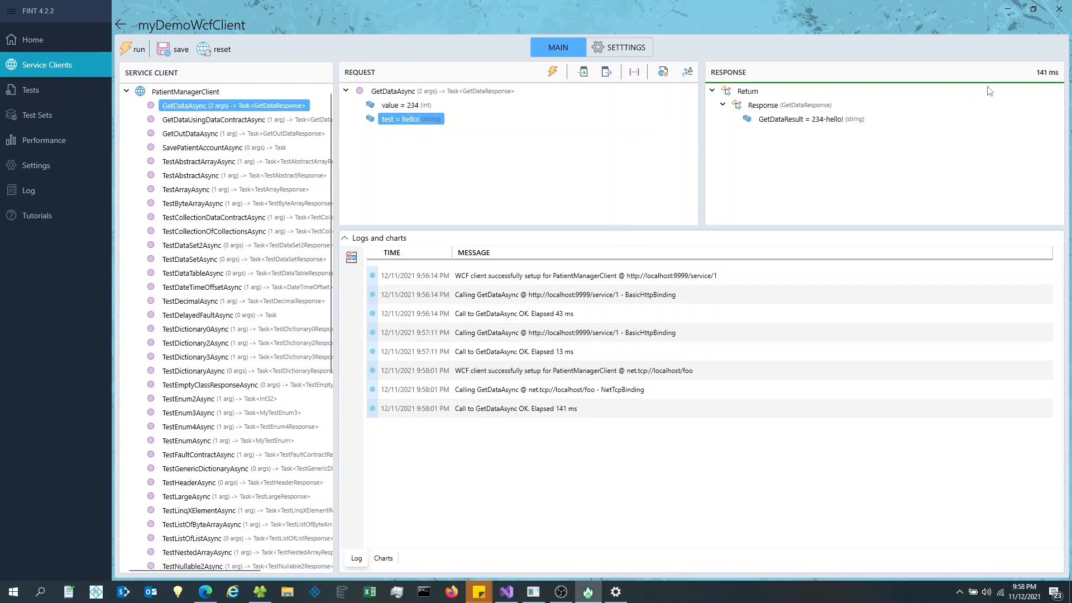
click(138, 53)
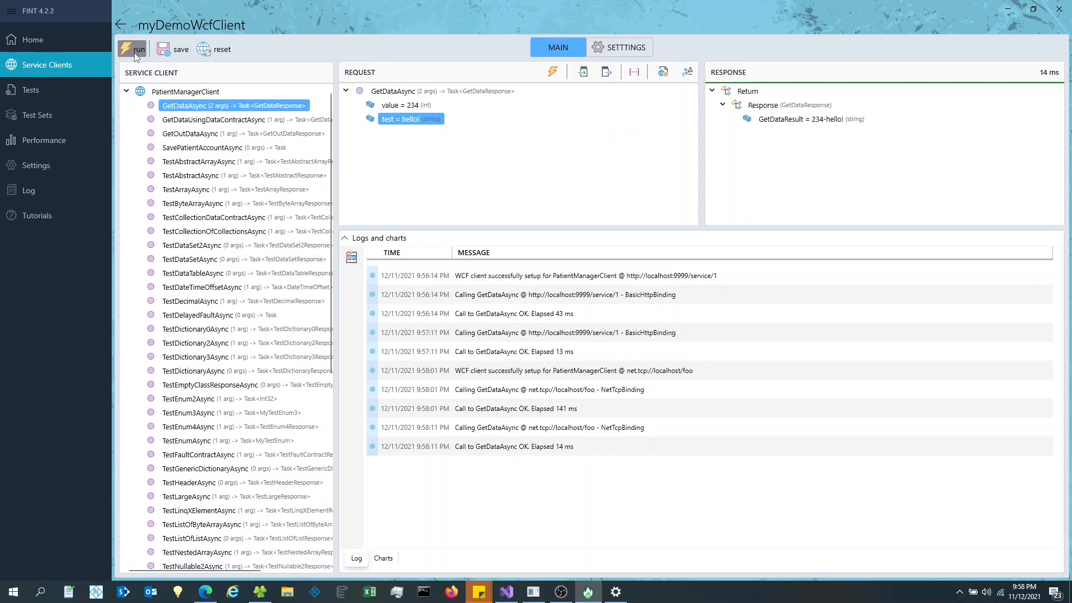
click(134, 52)
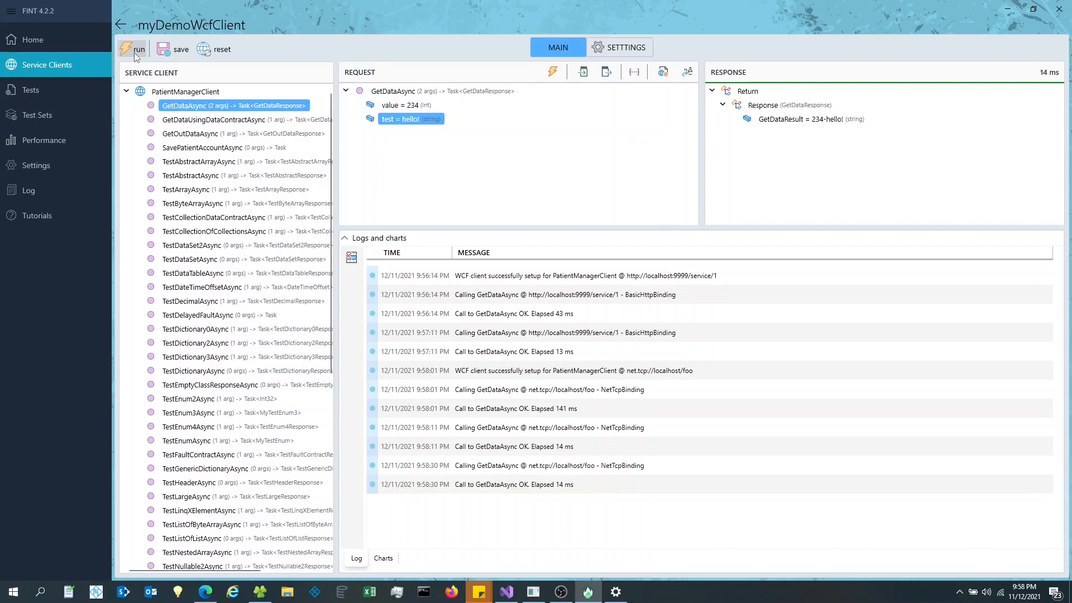
click(136, 54)
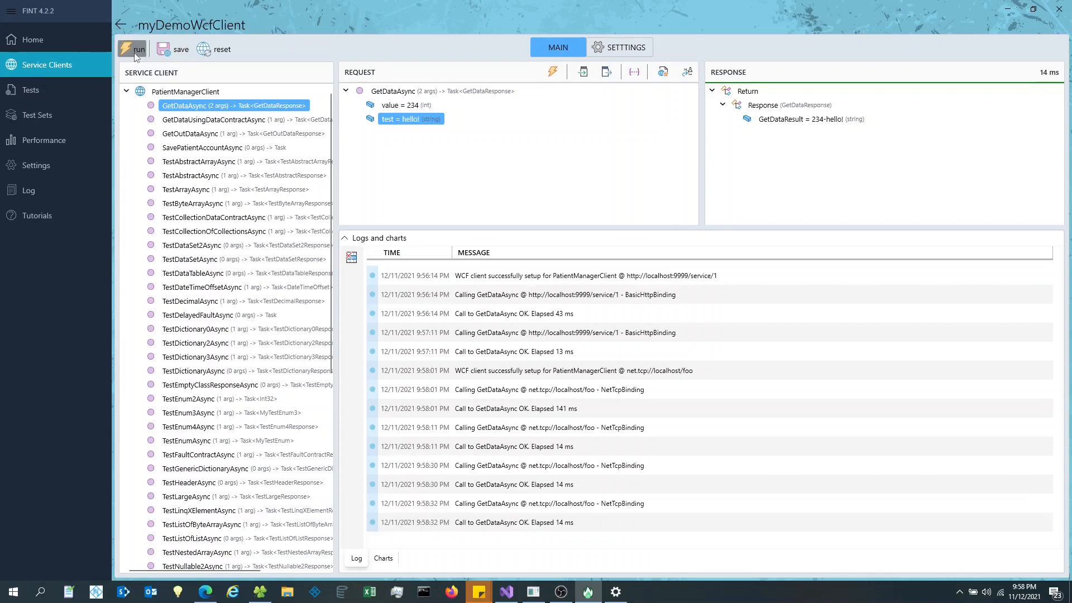
click(134, 52)
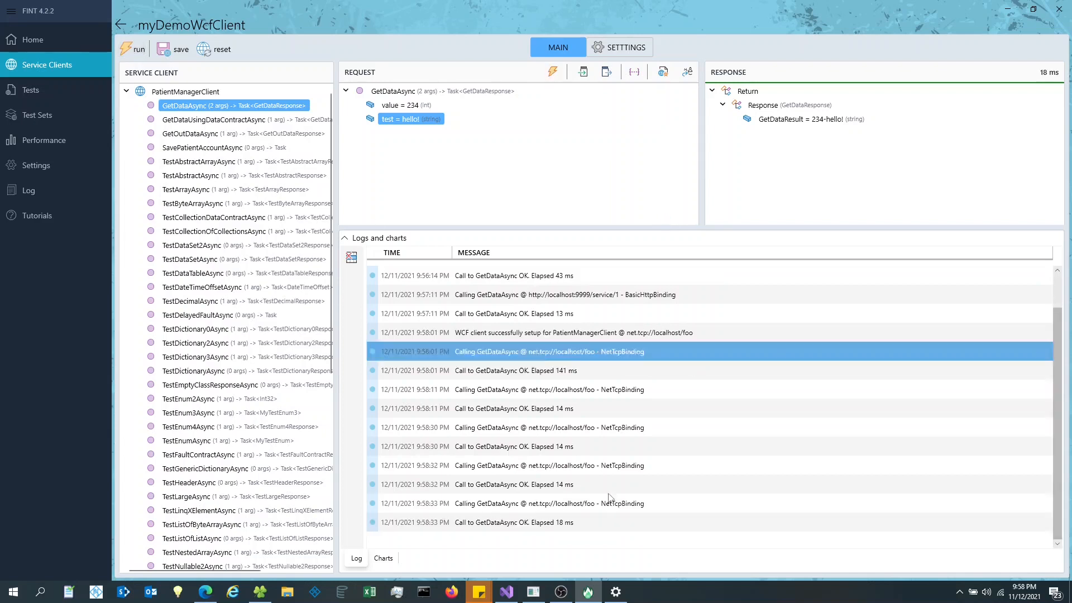
click(383, 558)
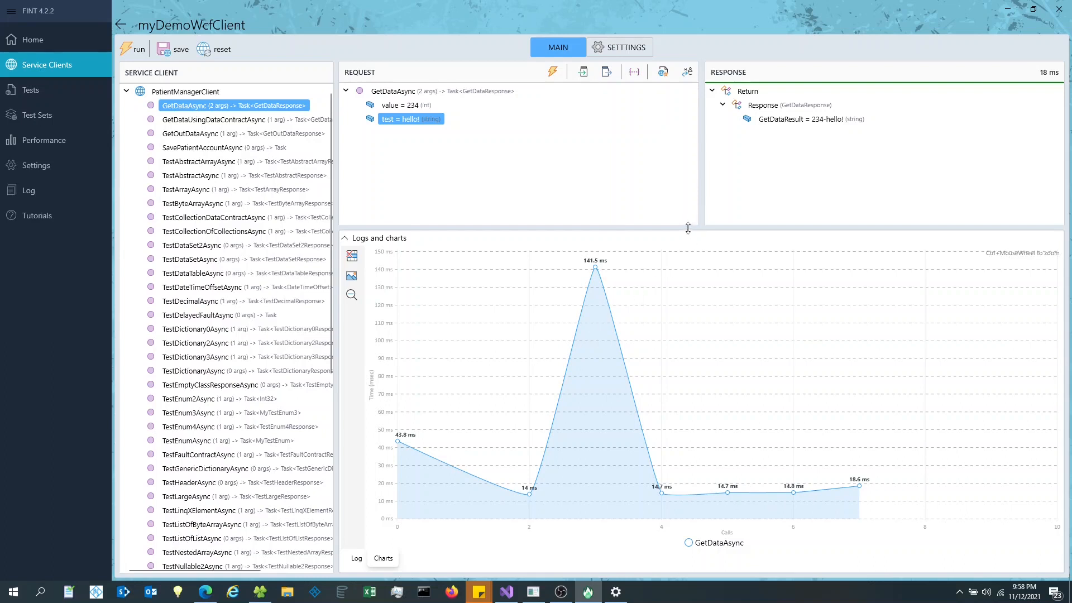
- Enlarge the request/response panels and load GetDataUsingDataContractAsync's composite parameters
drag(691, 229, 705, 384)
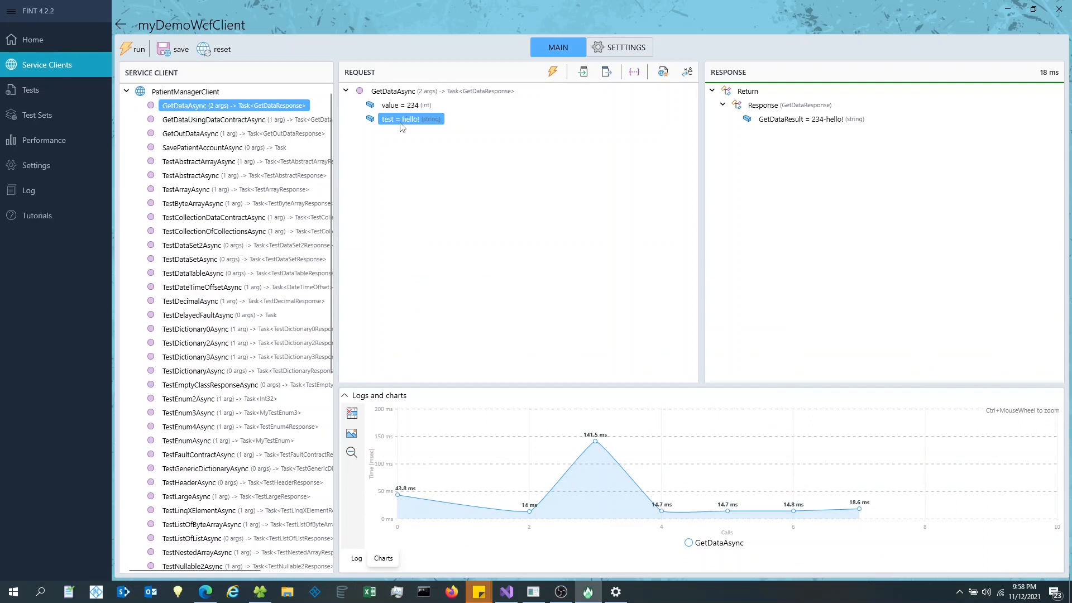
click(206, 122)
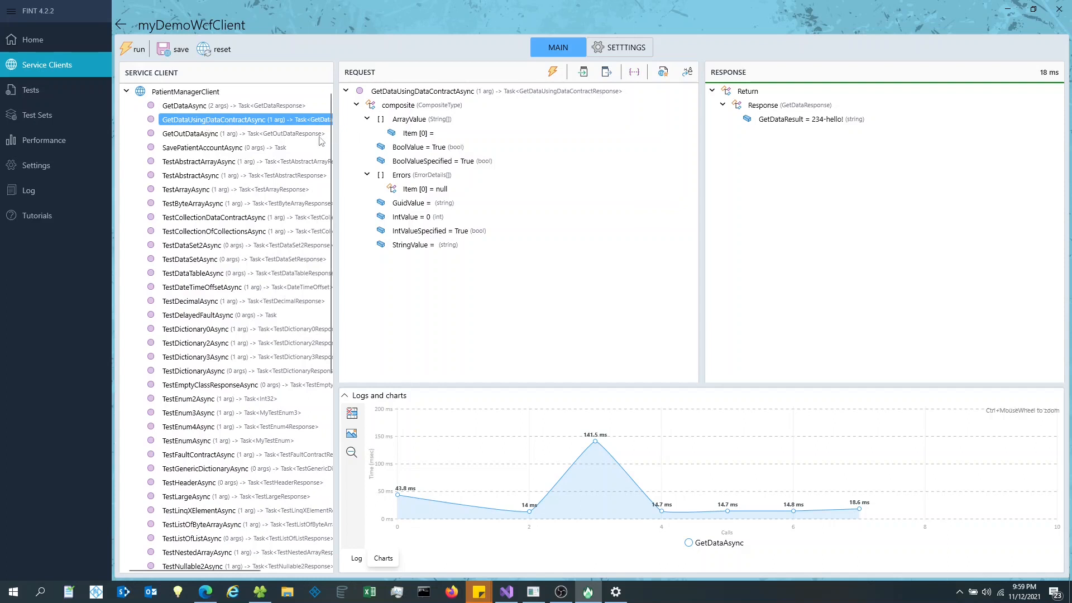
- Collapse the ArrayValue and Errors branches of the composite request
mouse_move(331, 137)
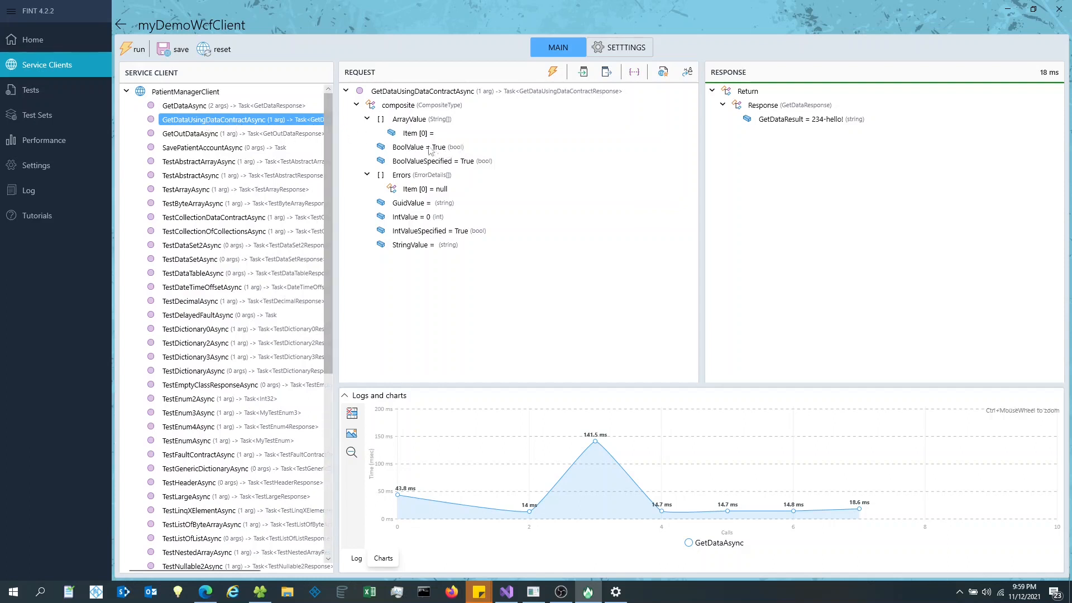
click(366, 119)
click(367, 161)
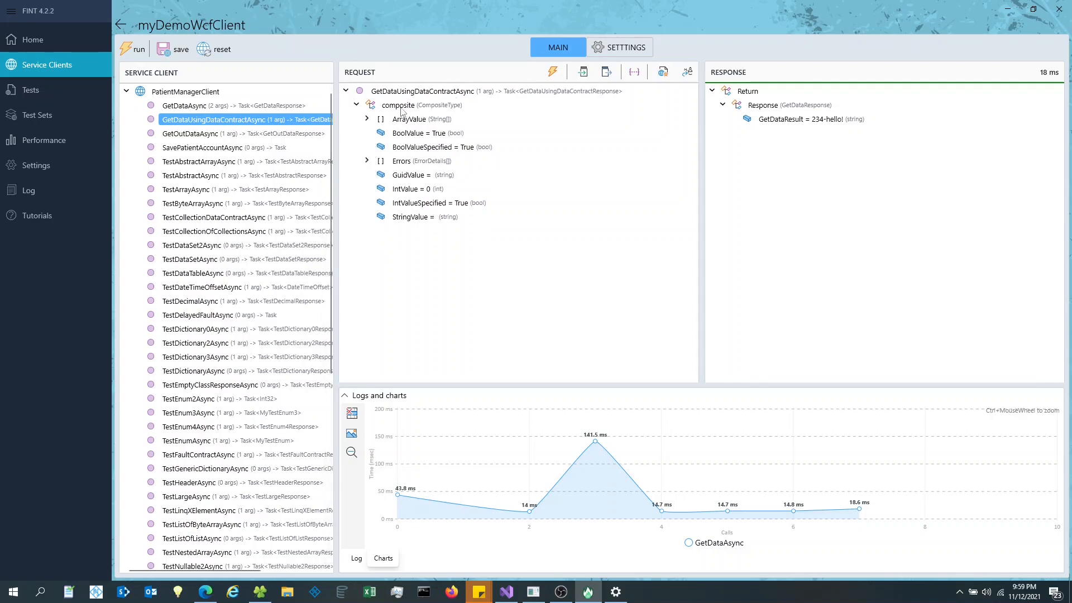
- Open and cancel the composite and BoolValue editors, leaving values unchanged
click(442, 106)
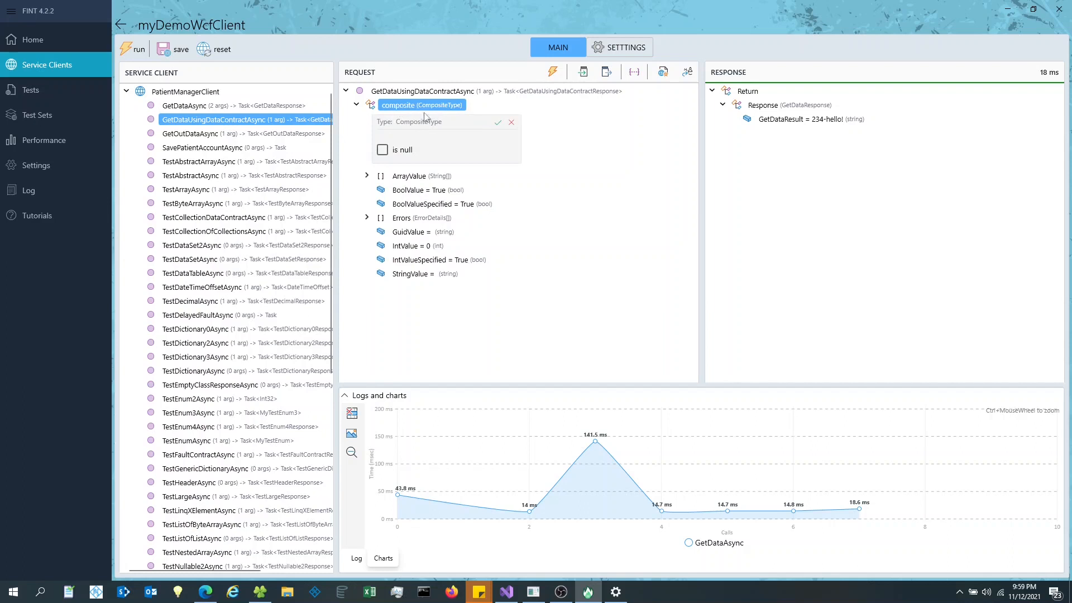
click(511, 122)
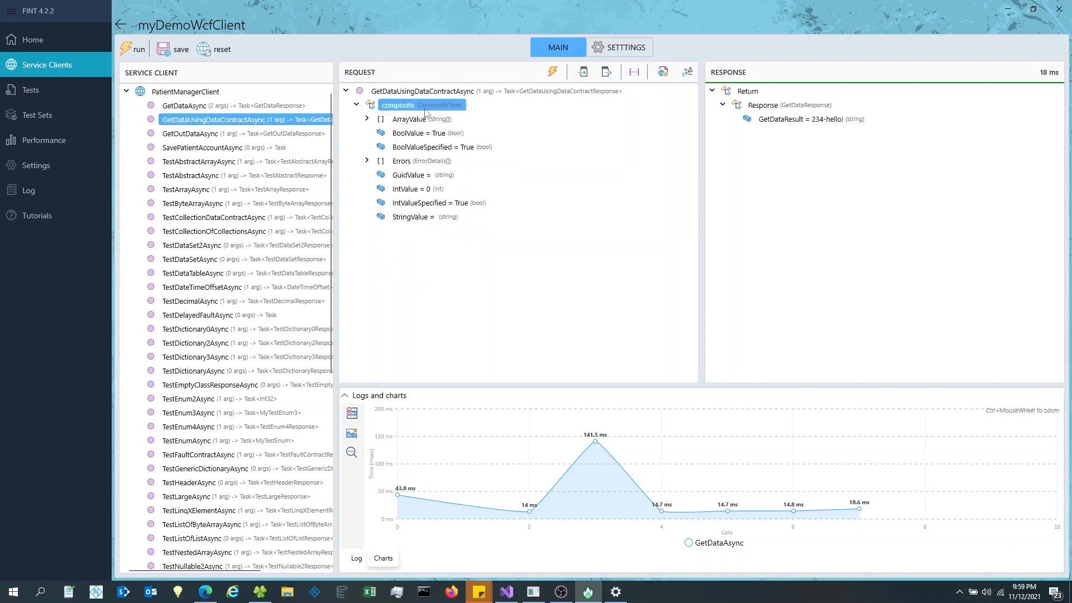
click(421, 122)
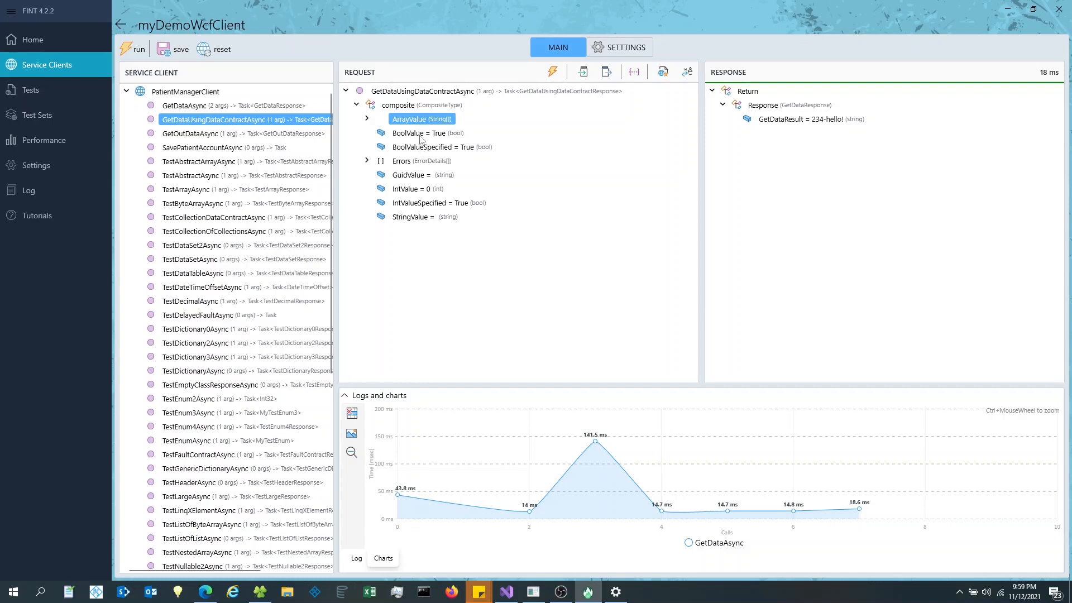
click(420, 136)
click(522, 150)
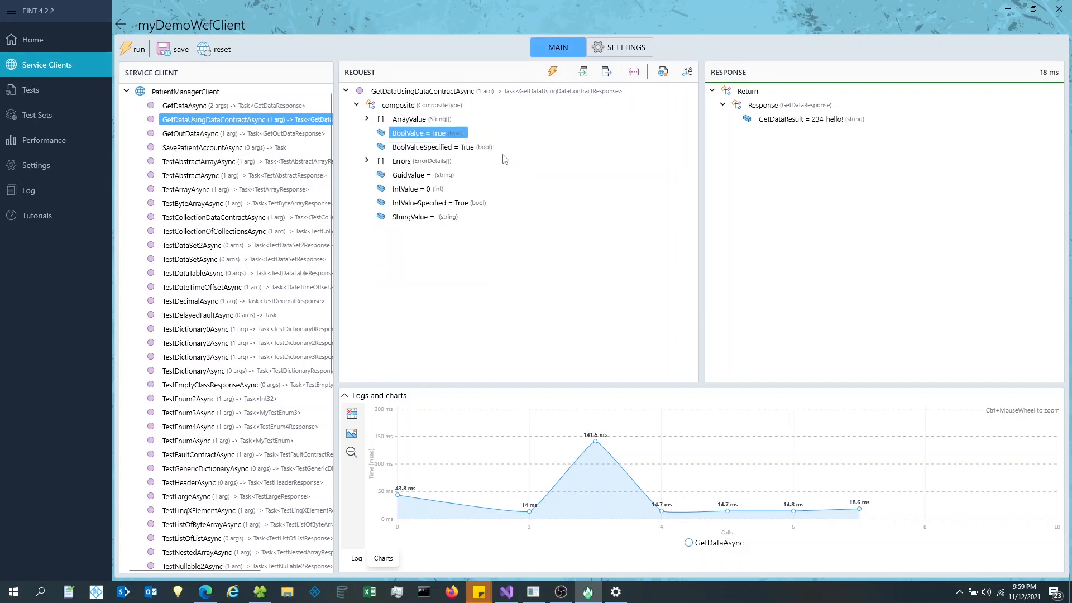
click(402, 164)
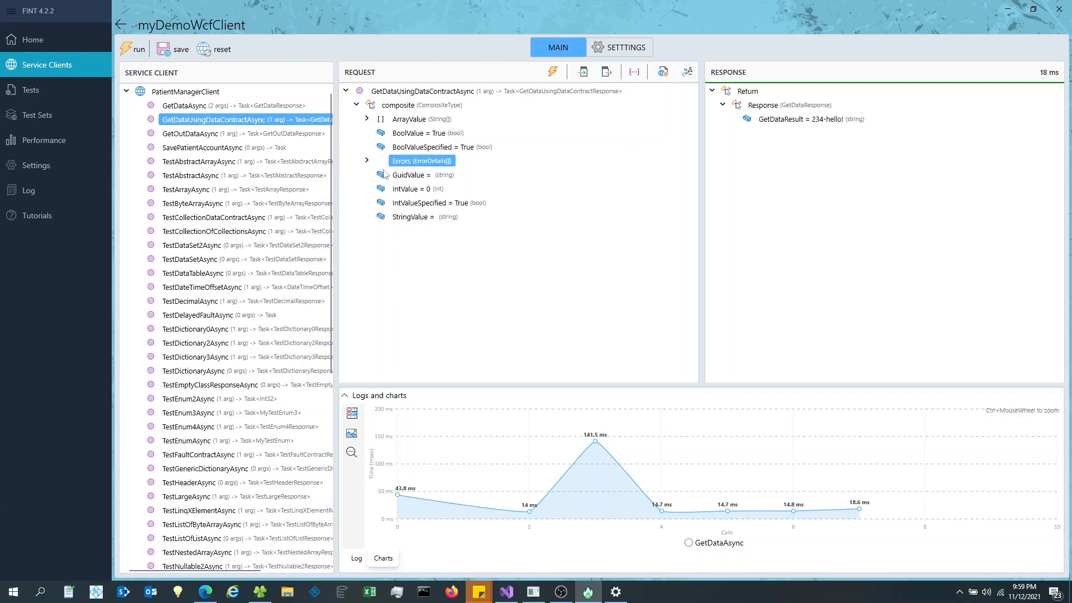
- Set the Errors array count to 2 and make Item [0] non-null
click(367, 161)
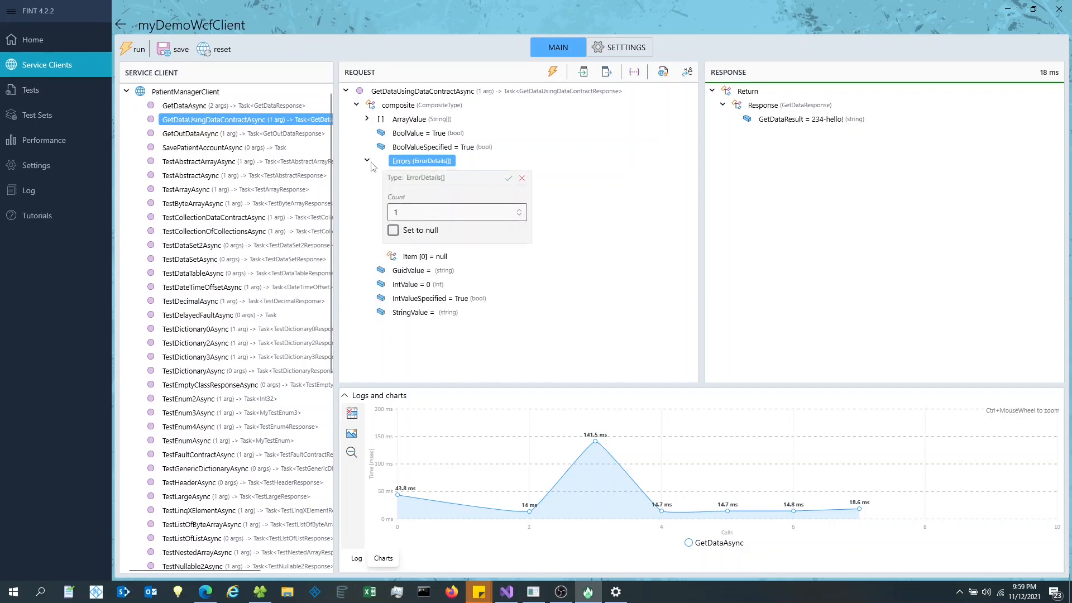
click(407, 213)
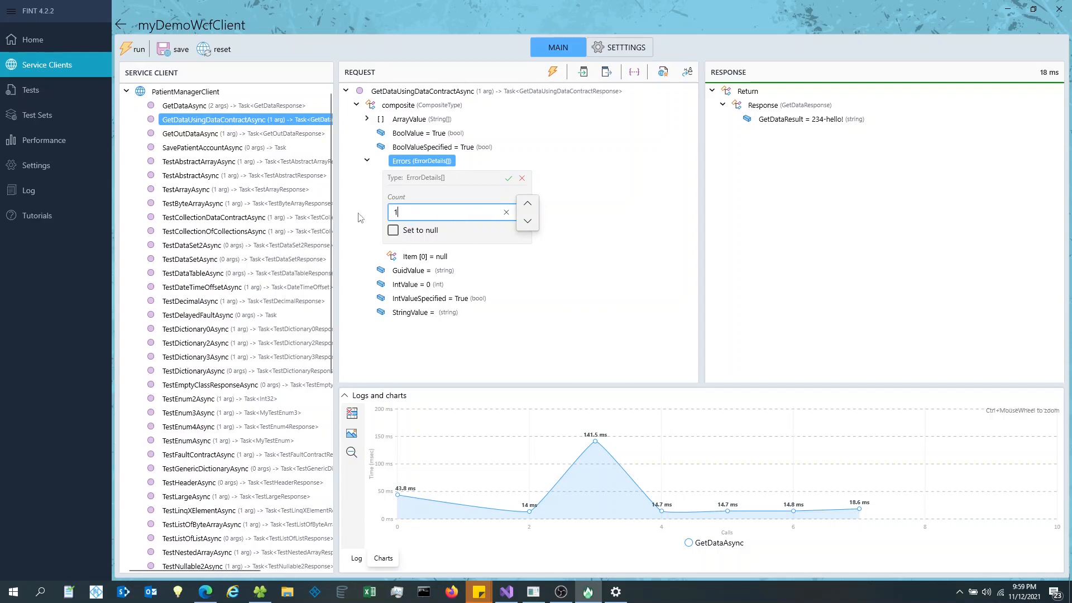
click(528, 205)
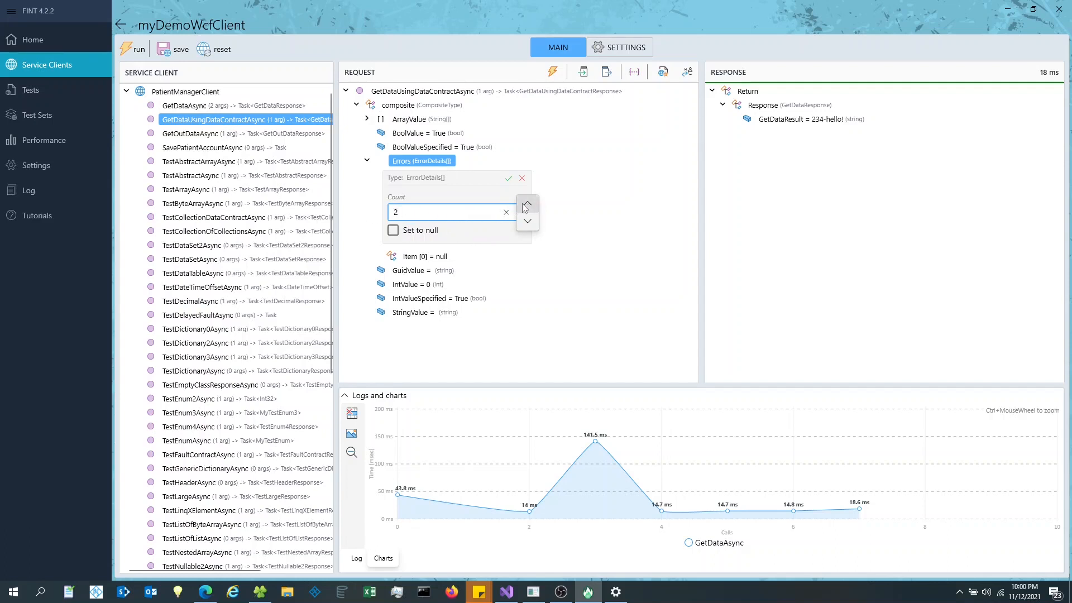
click(508, 178)
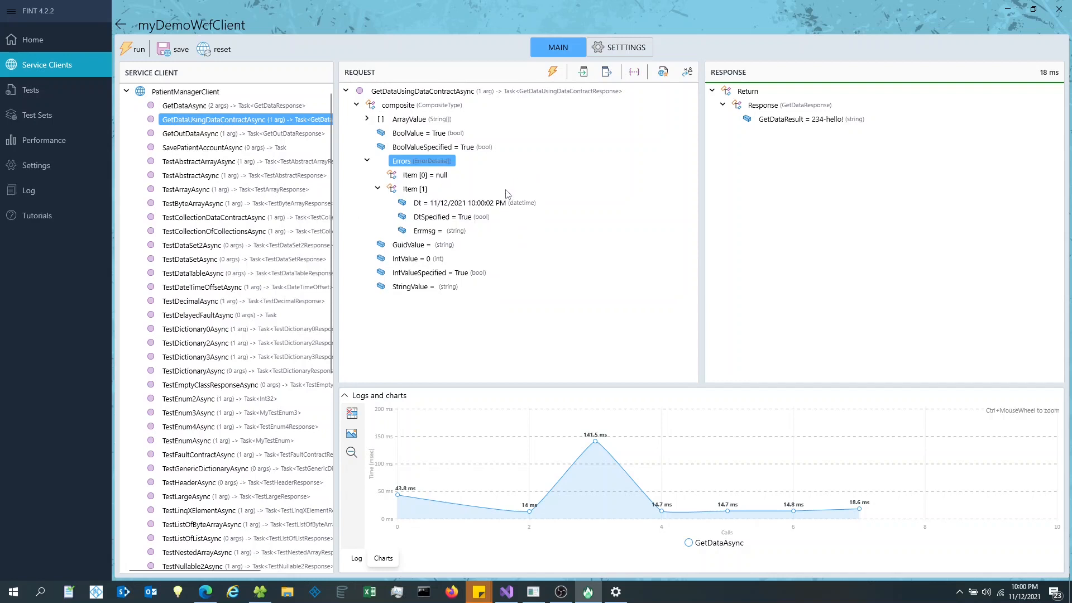
click(410, 175)
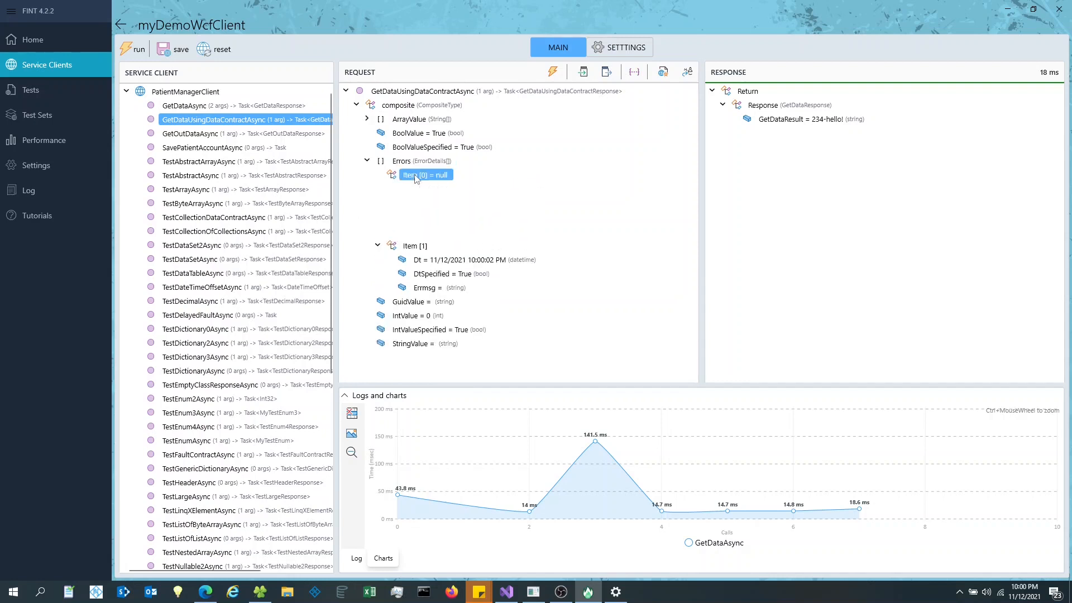
click(403, 219)
click(519, 192)
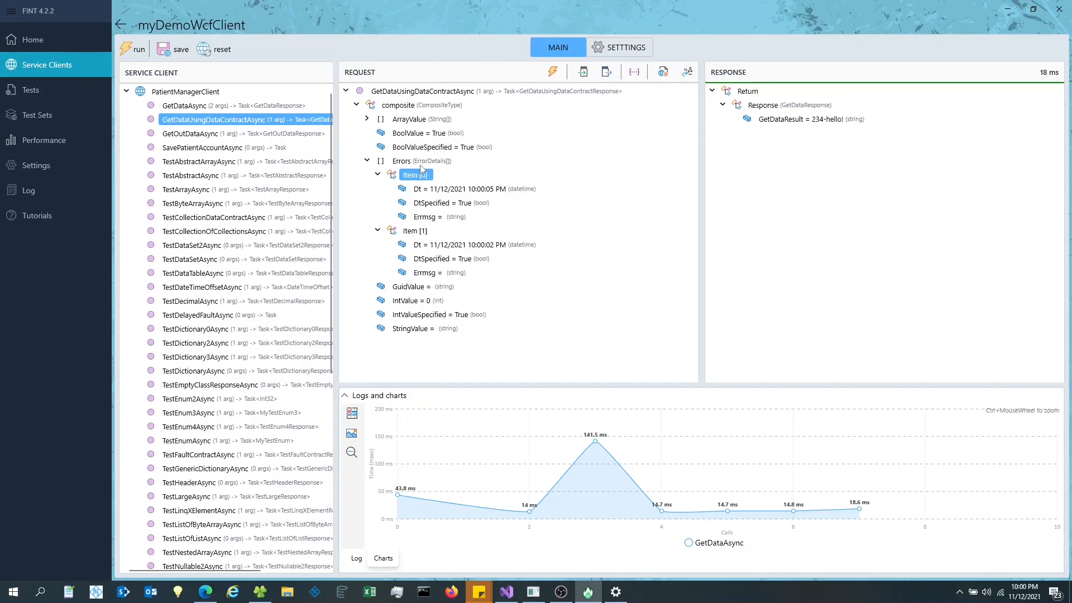
- Set Errmsg of Item [0] to error1 and Item [1] to foo
click(428, 217)
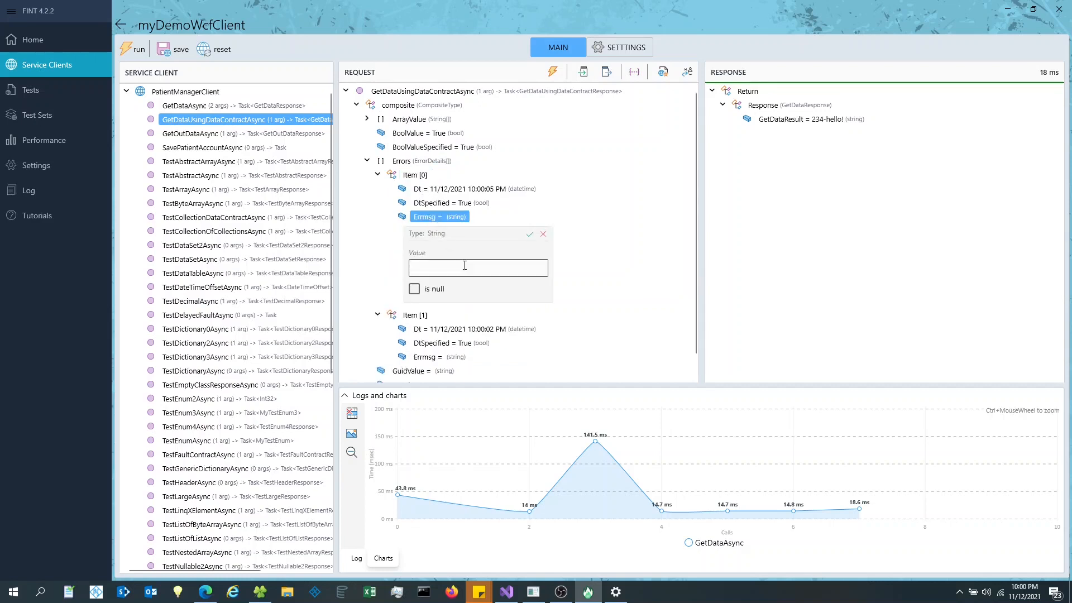
click(464, 267)
text(sdfsdf)
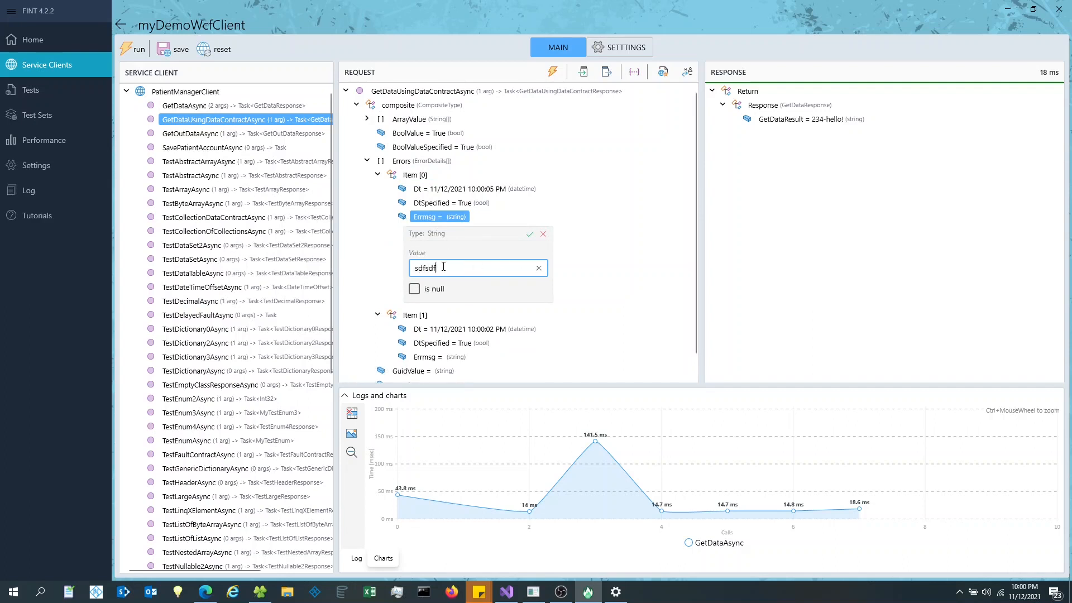
key(ctrl+a)
text(eri)
key(BackSpace)
text(r)
click(530, 234)
click(428, 274)
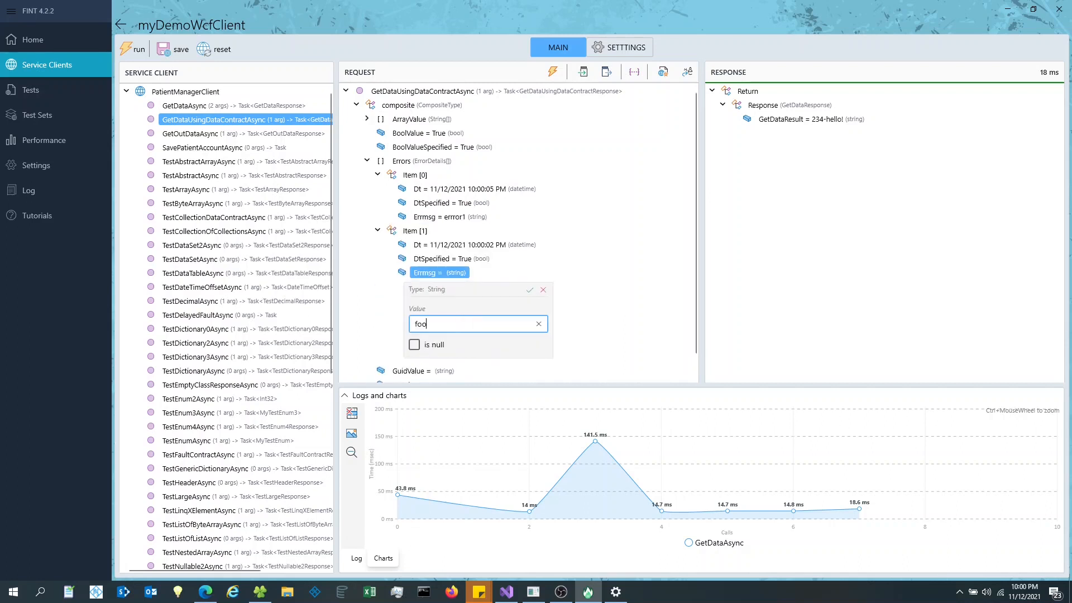
click(530, 289)
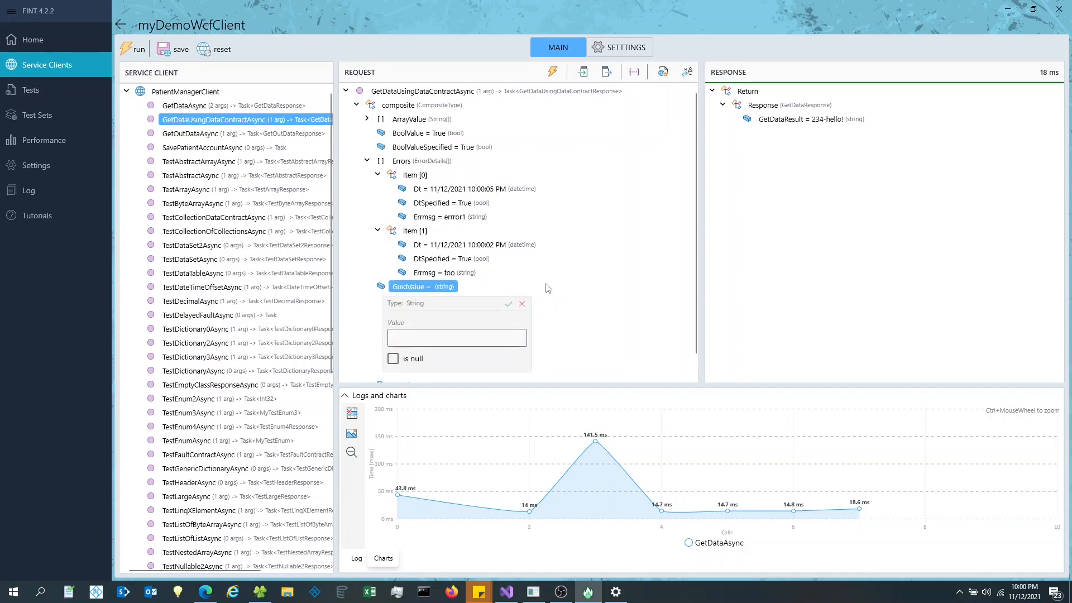
click(522, 304)
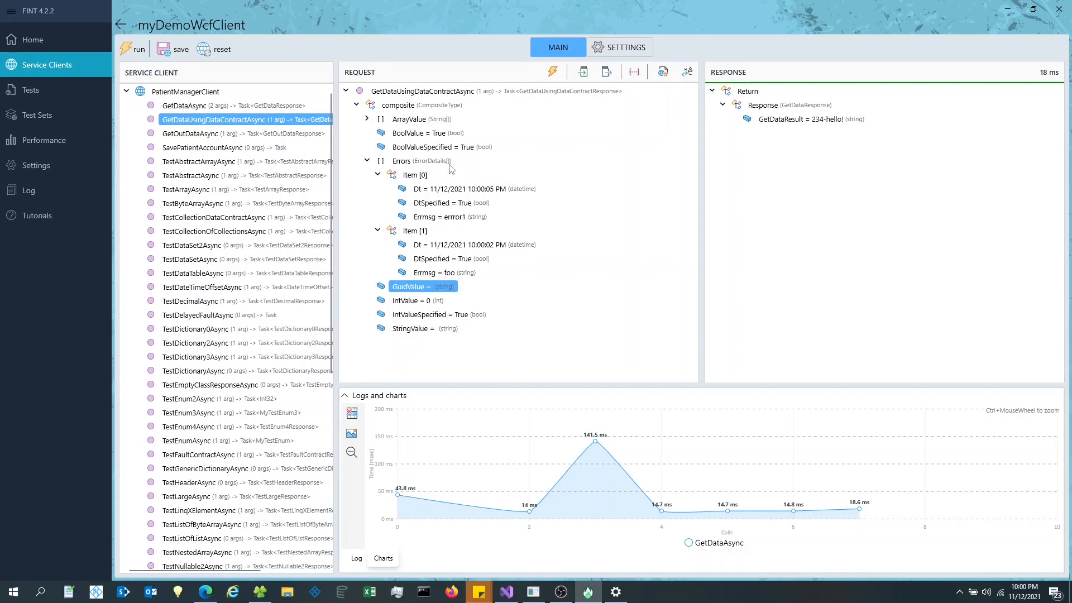
- Send the request, then set GuidValue to null and resend for a 15 ms success
click(554, 72)
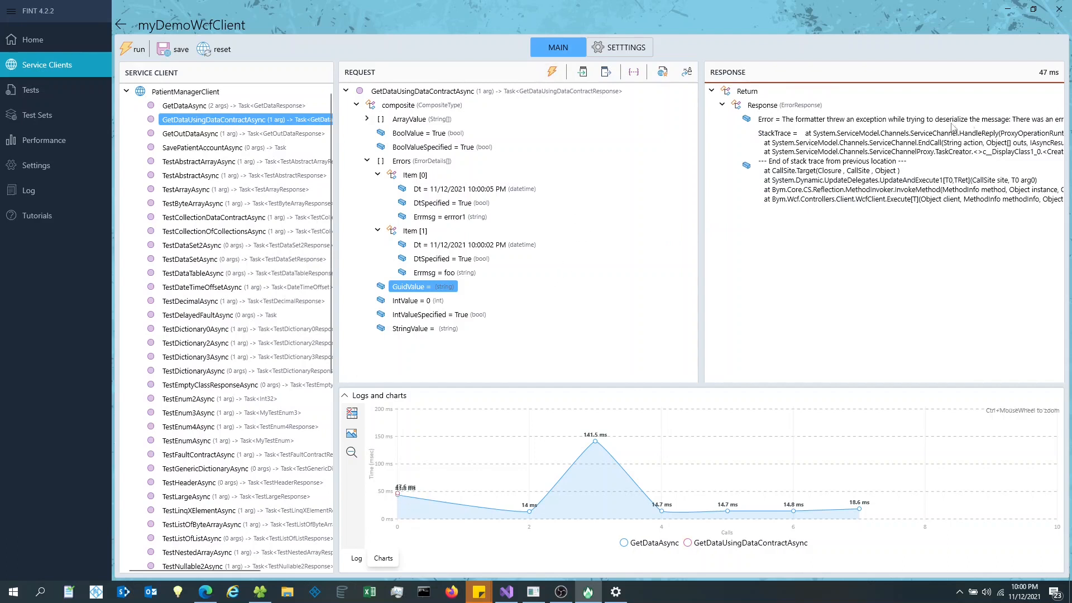
drag(702, 151, 611, 151)
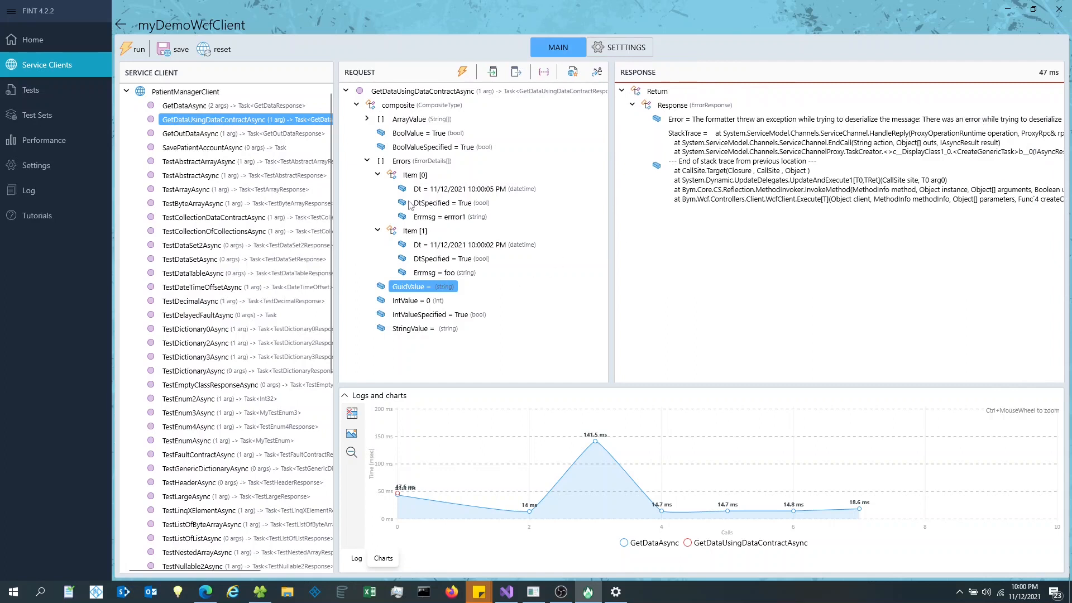
click(412, 287)
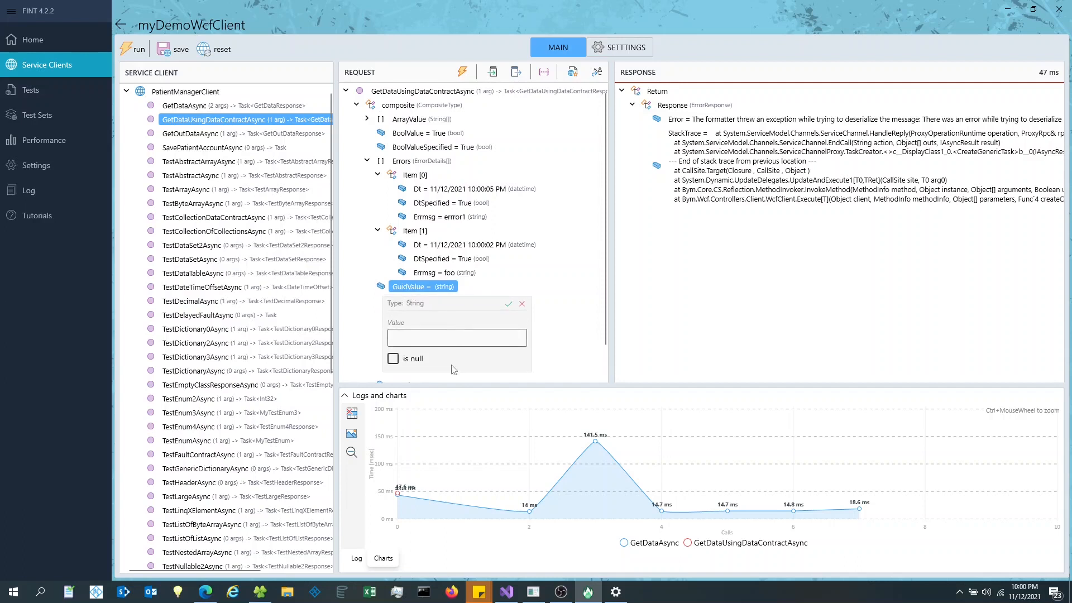
drag(608, 276, 667, 275)
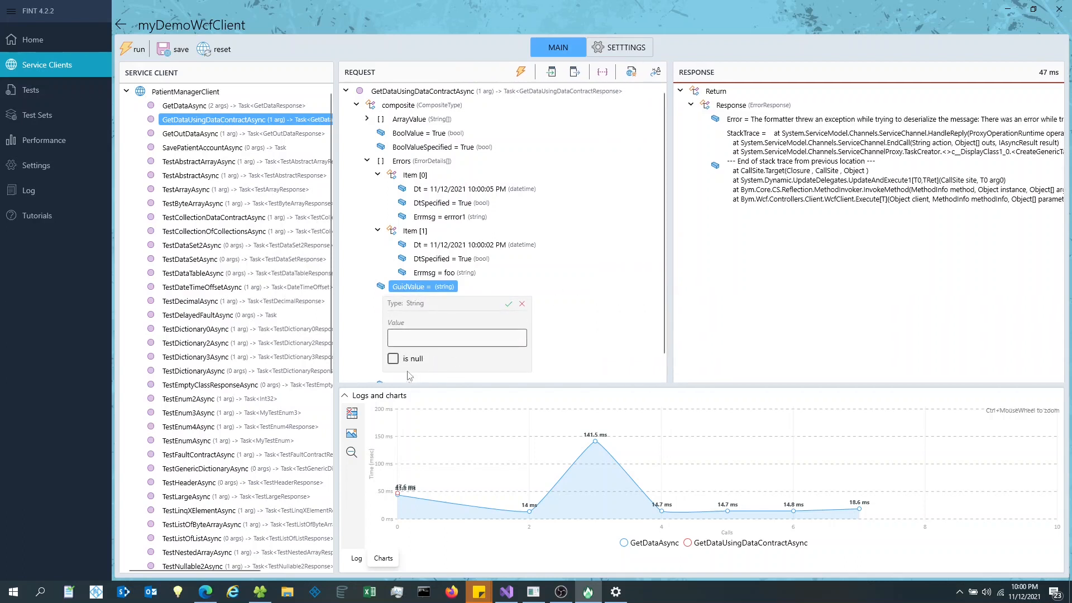
click(393, 359)
click(509, 304)
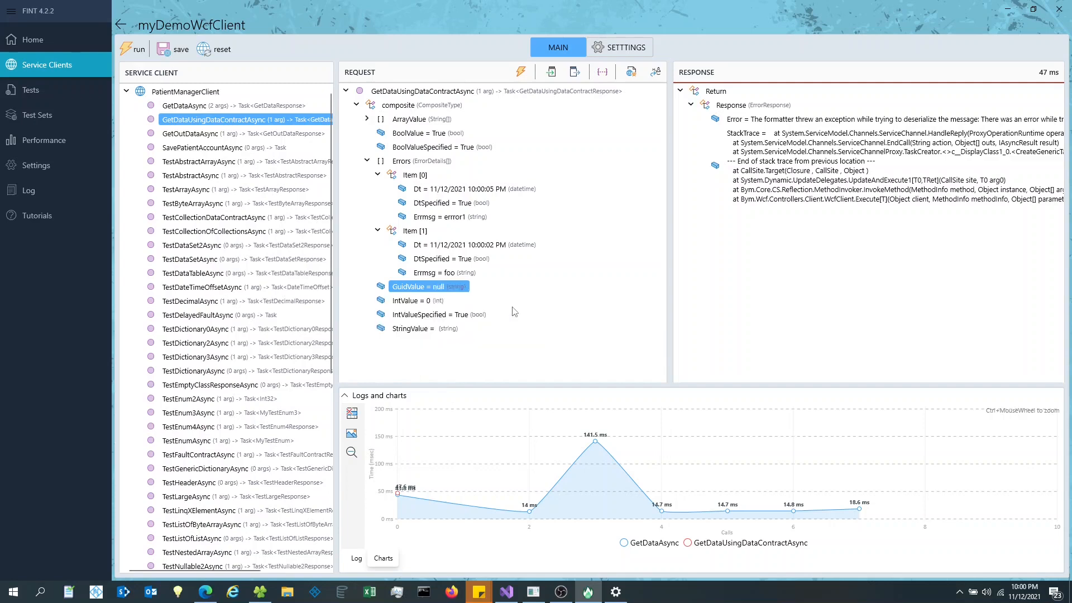
click(521, 73)
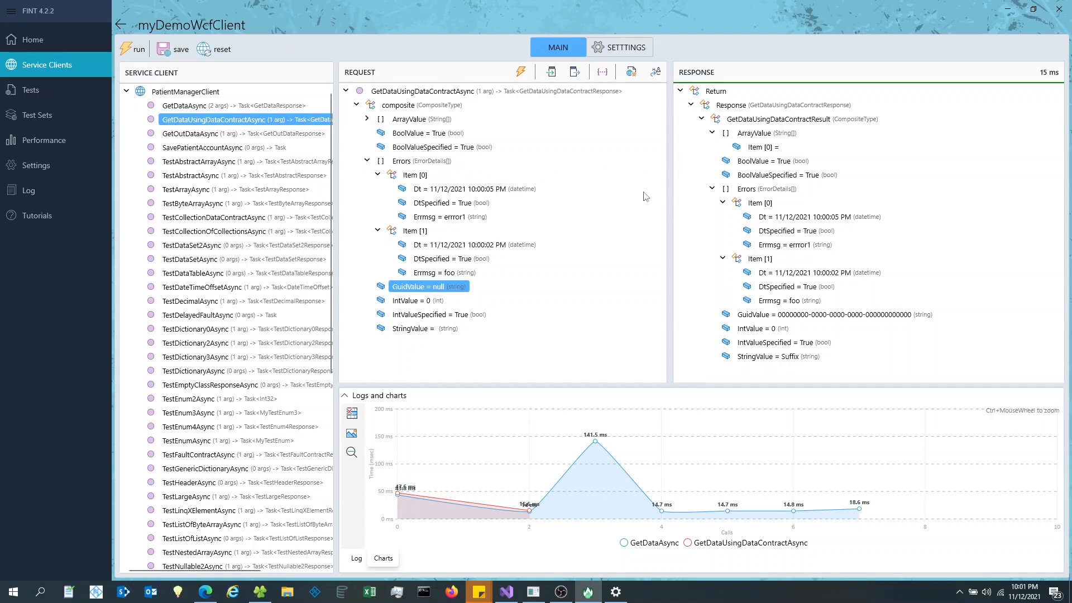
- Expand ArrayValue to its empty Item [0] and compare request/response Errmsg values error1 and foo
click(366, 119)
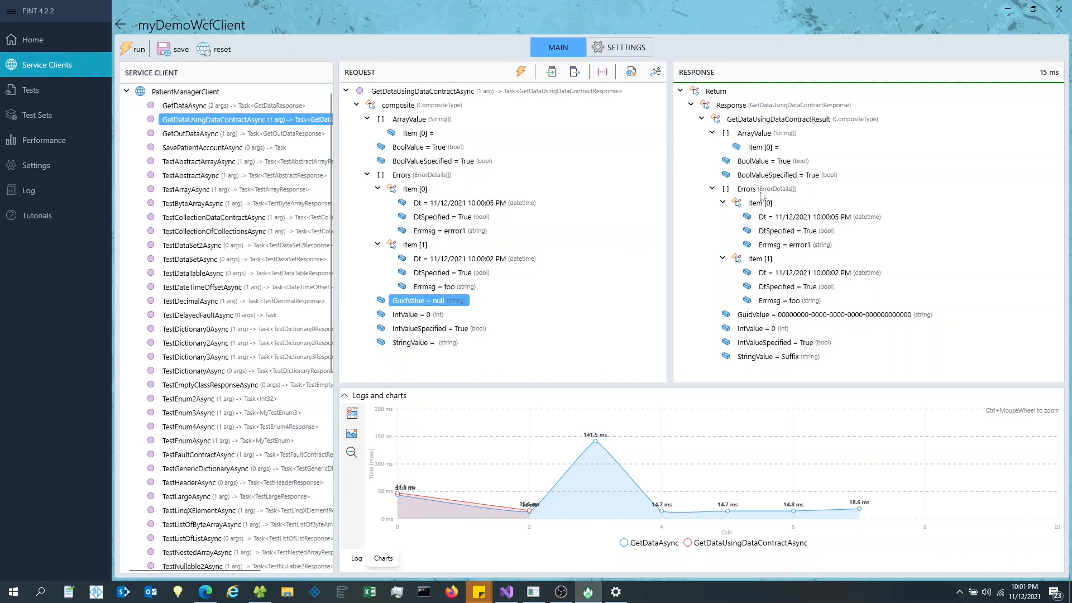
click(792, 249)
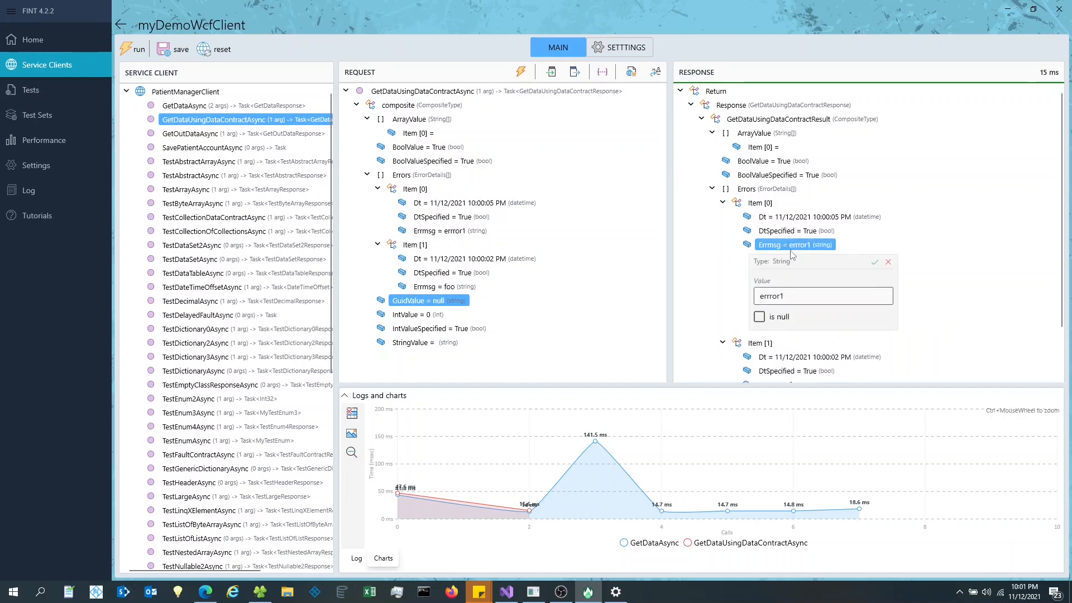
click(448, 232)
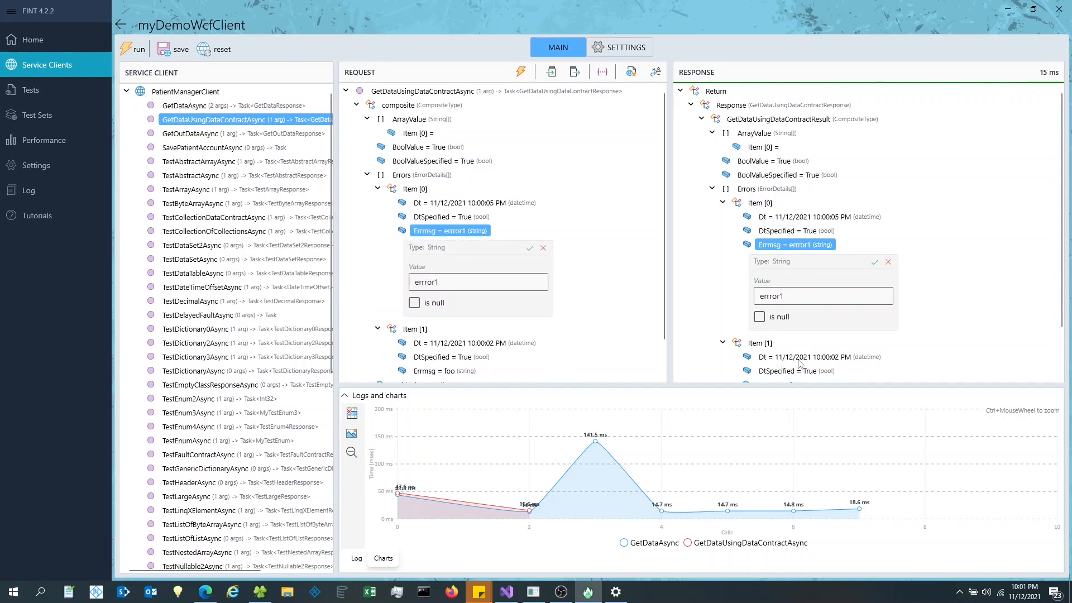
click(888, 262)
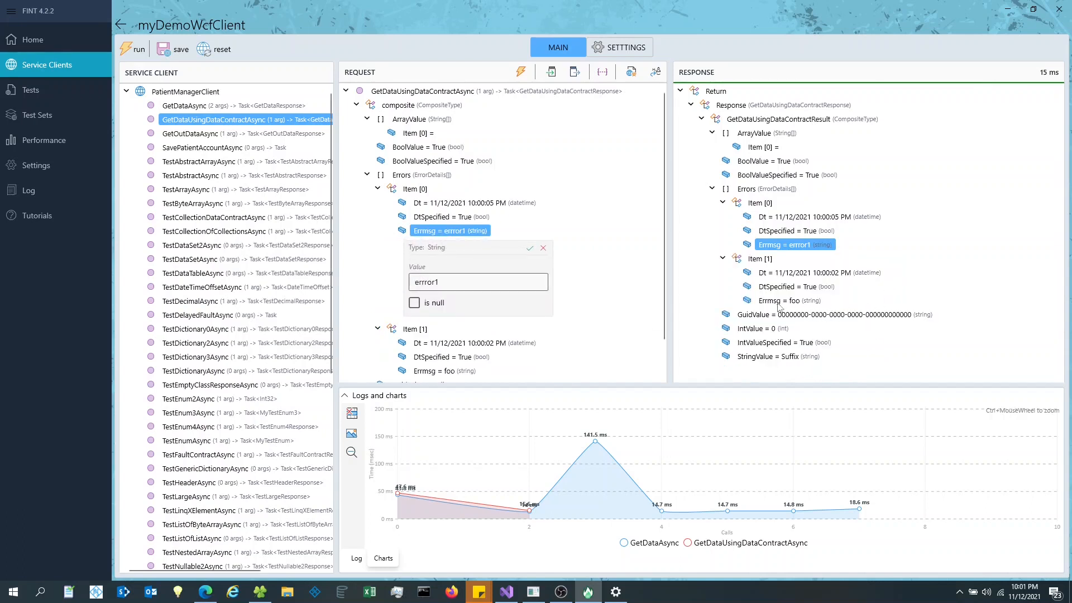
click(777, 302)
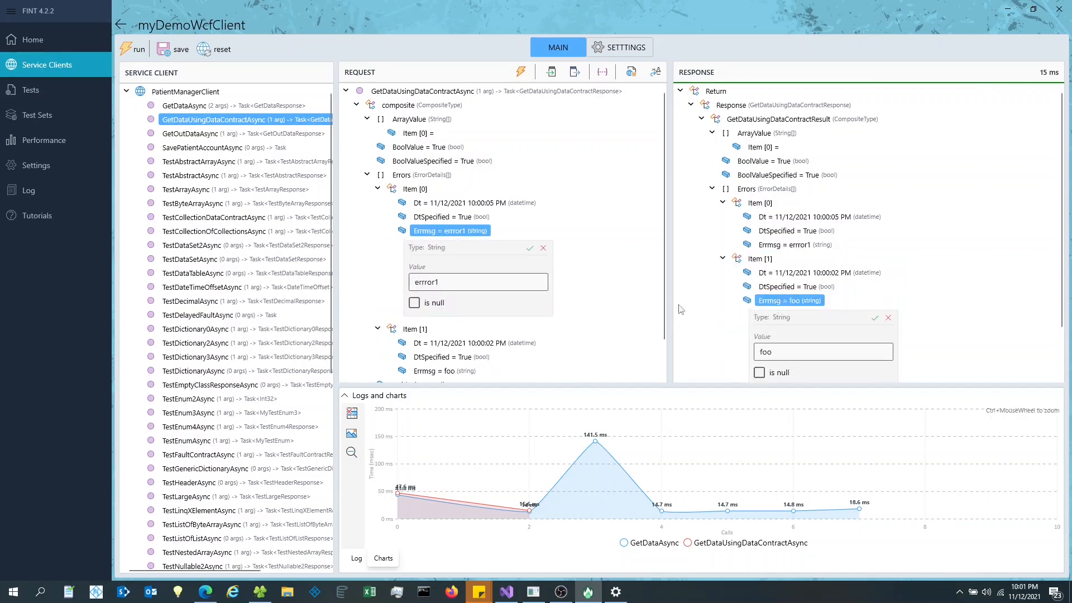
click(542, 248)
click(445, 287)
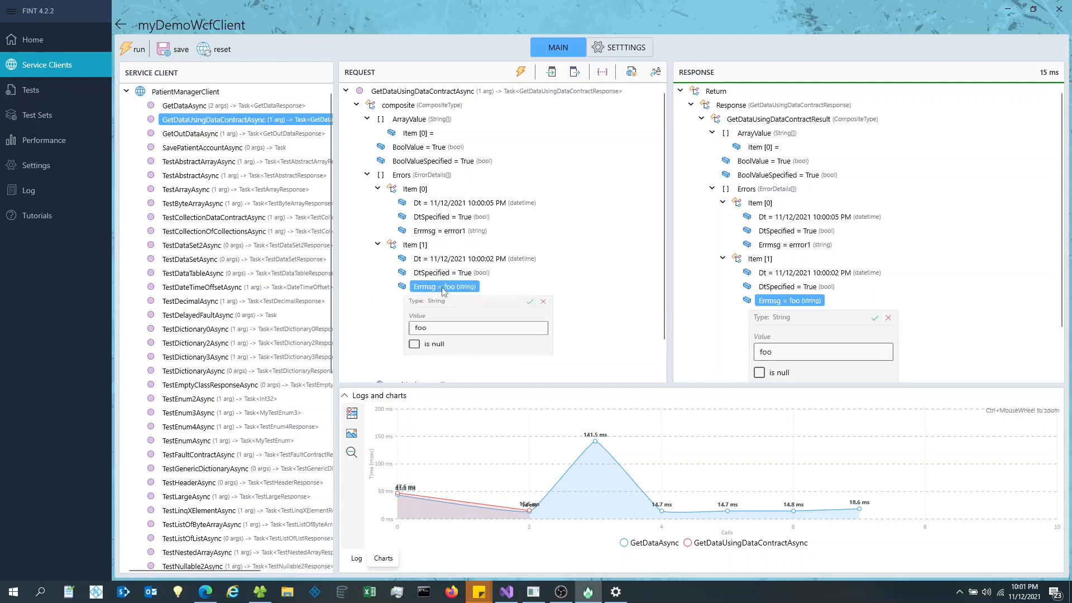
click(542, 309)
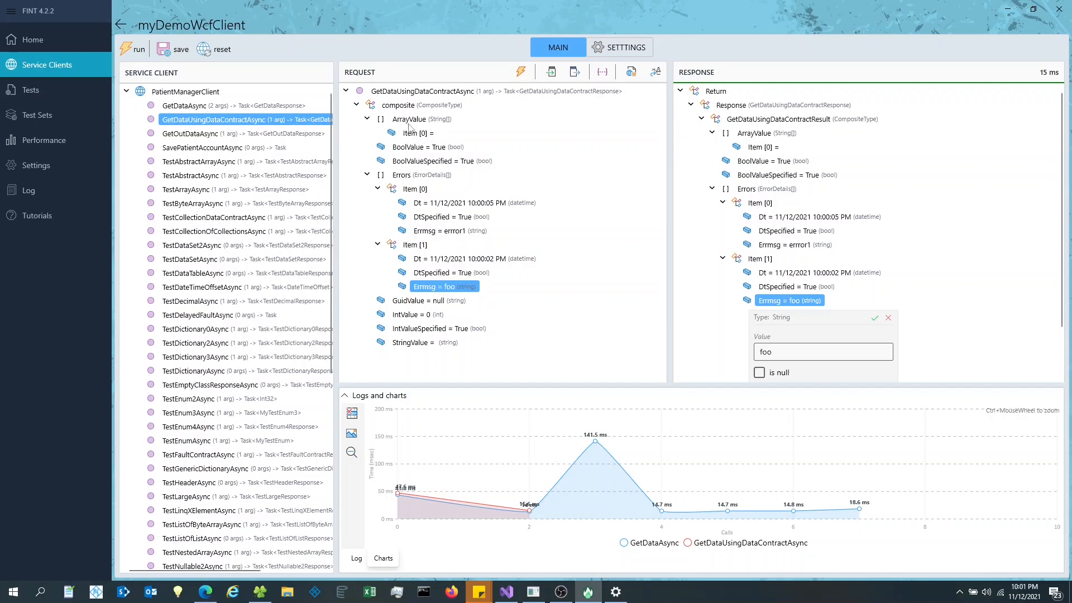
- Raise the ArrayValue item count to 5
click(421, 120)
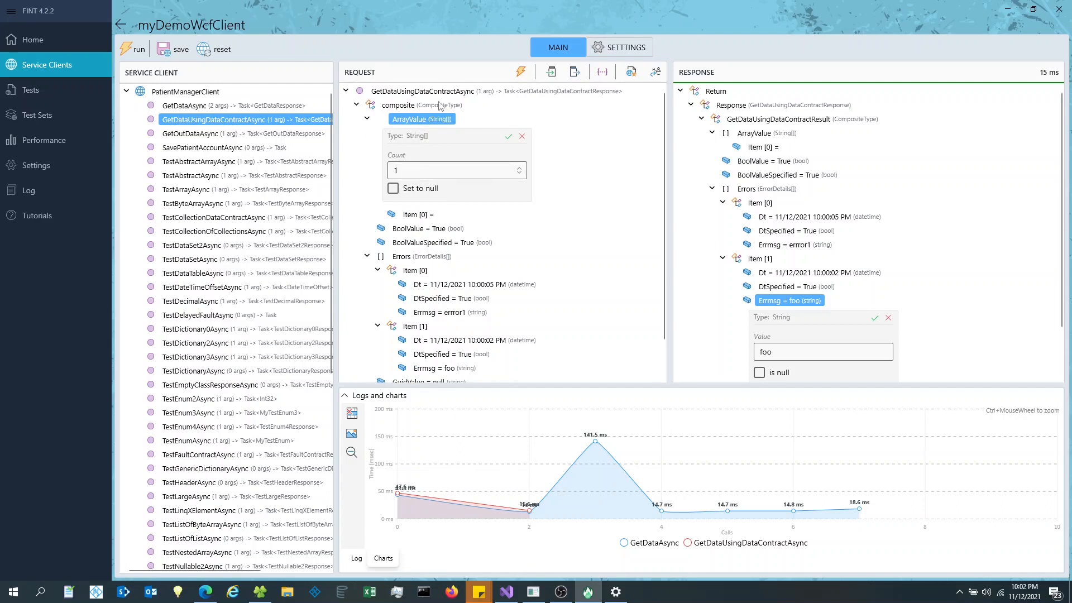
click(466, 171)
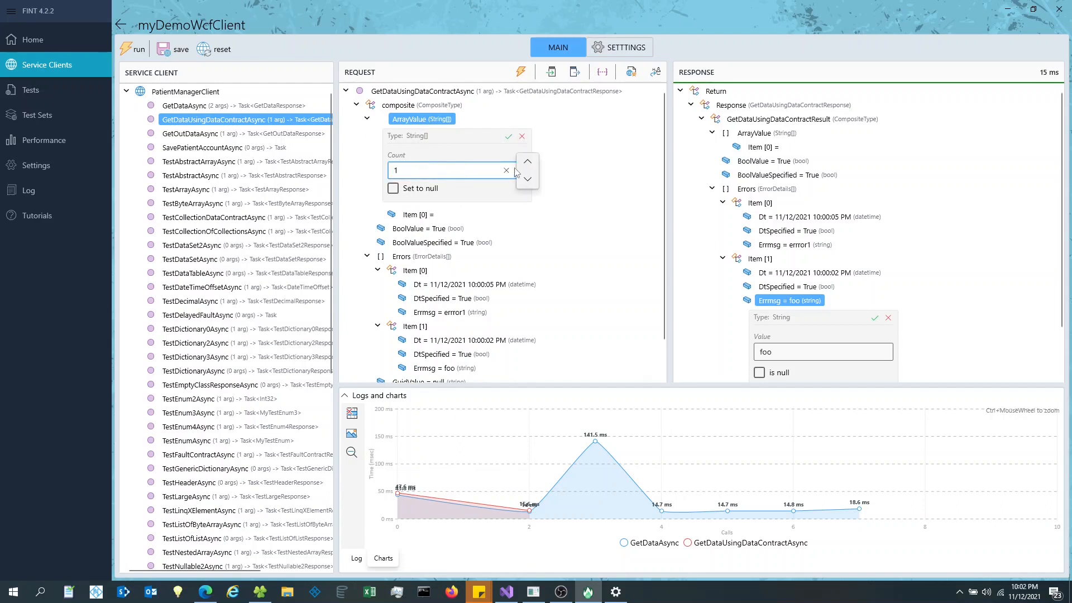
click(532, 163)
click(532, 163)
click(532, 163)
click(532, 163)
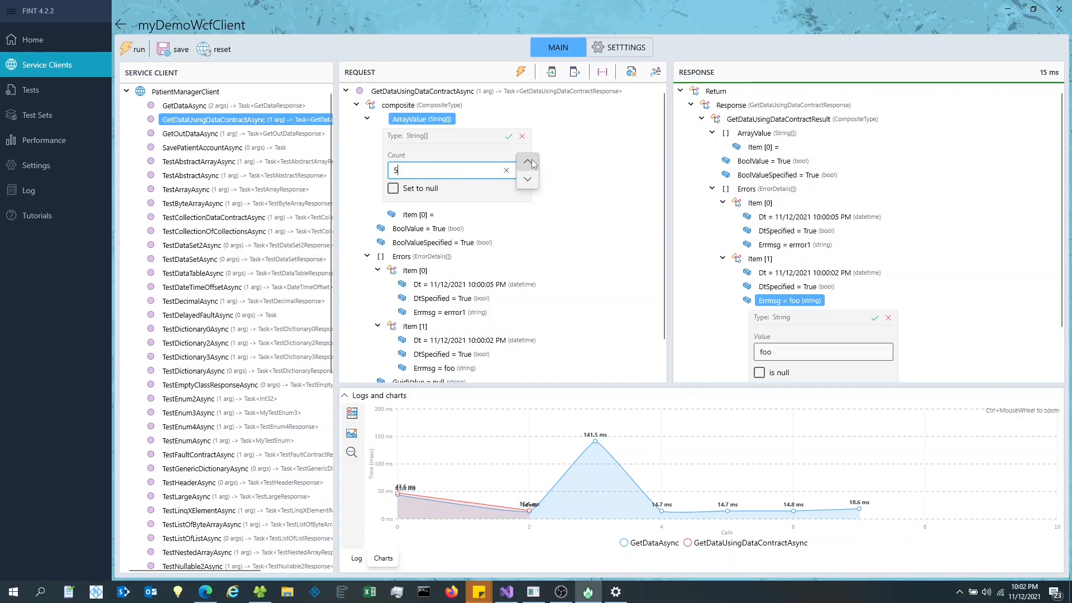
click(508, 136)
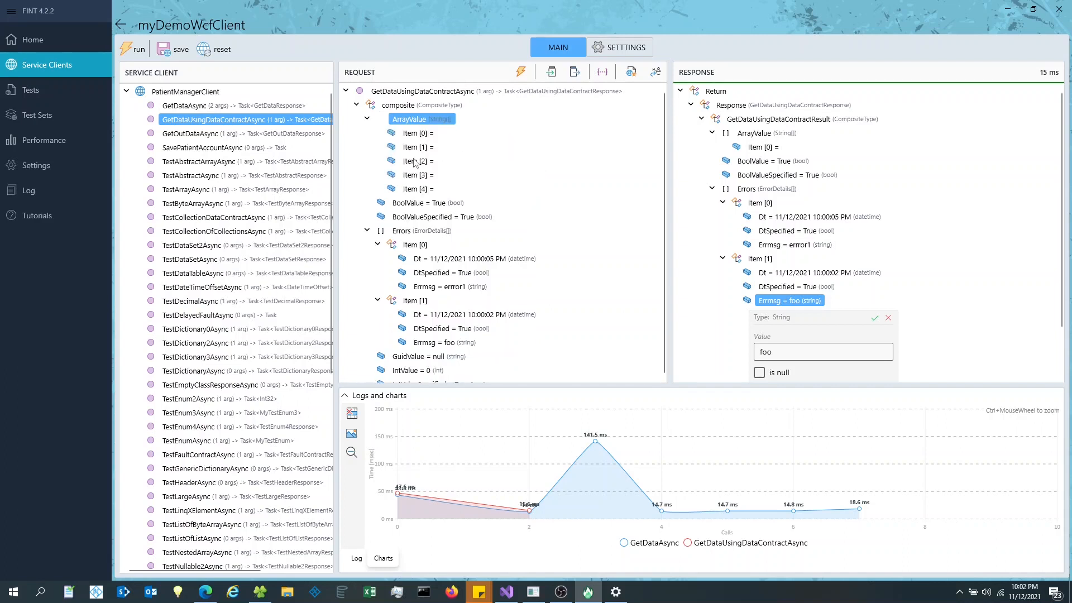
- Fill ArrayValue Item [0]–[2] with sdfsdf, werwer and werwer
click(424, 134)
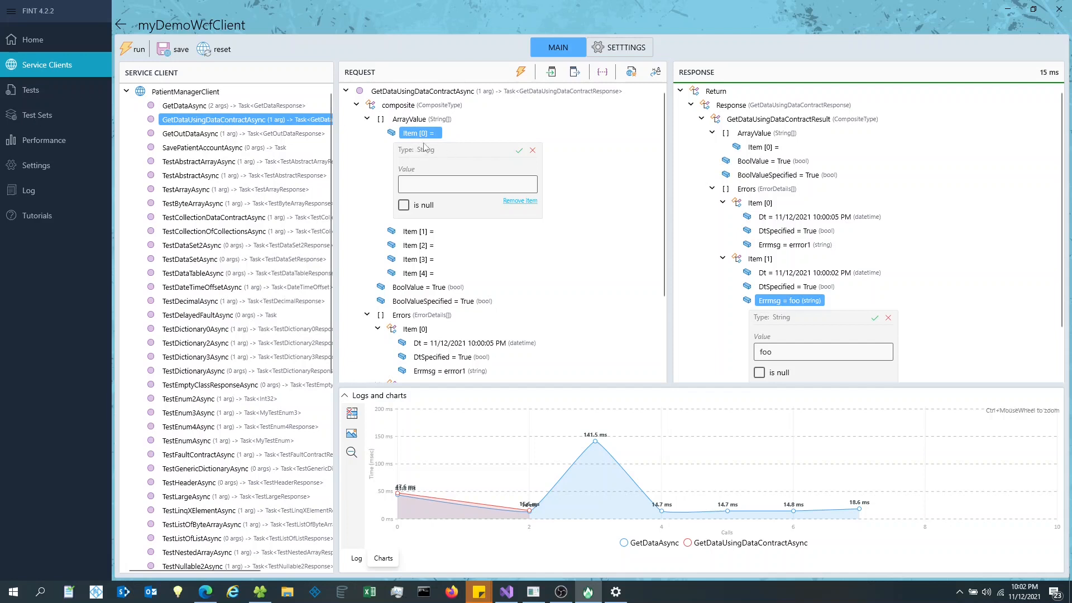
click(425, 186)
text(sdfsdf)
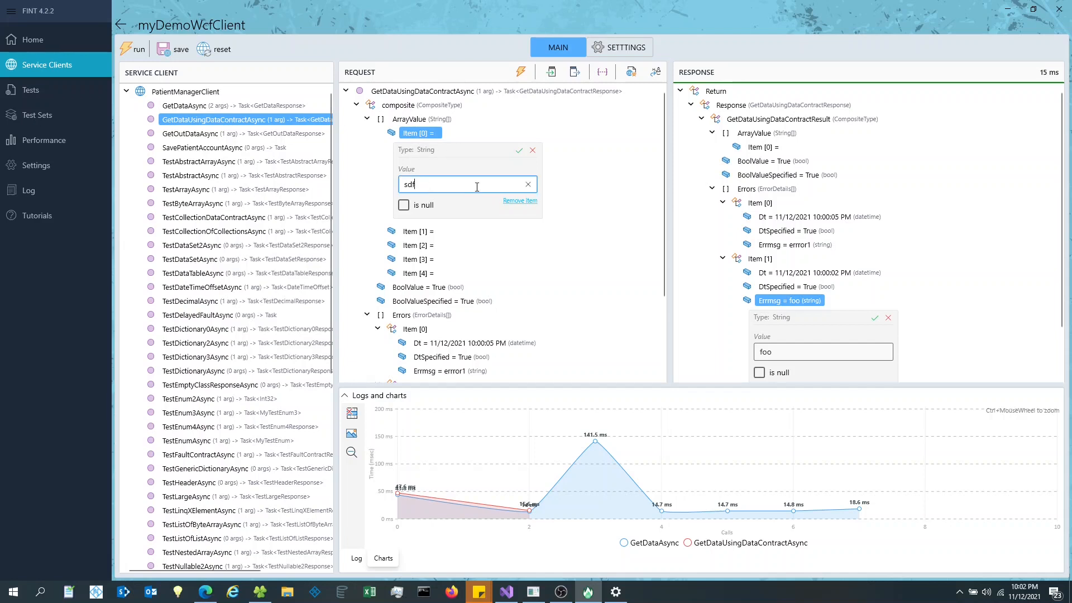
click(519, 151)
click(420, 148)
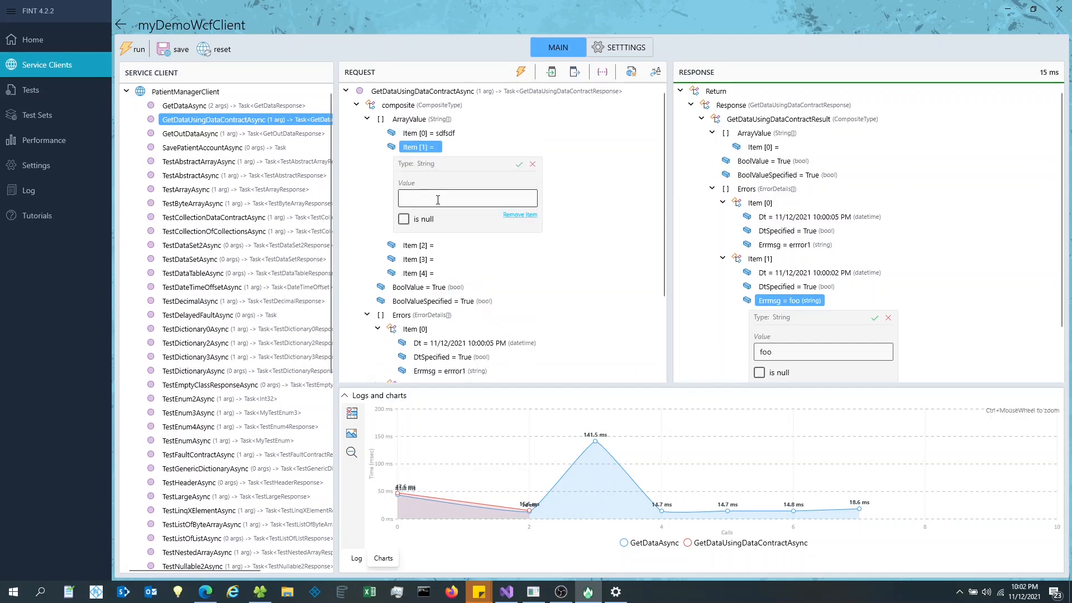
click(438, 200)
text(werwer)
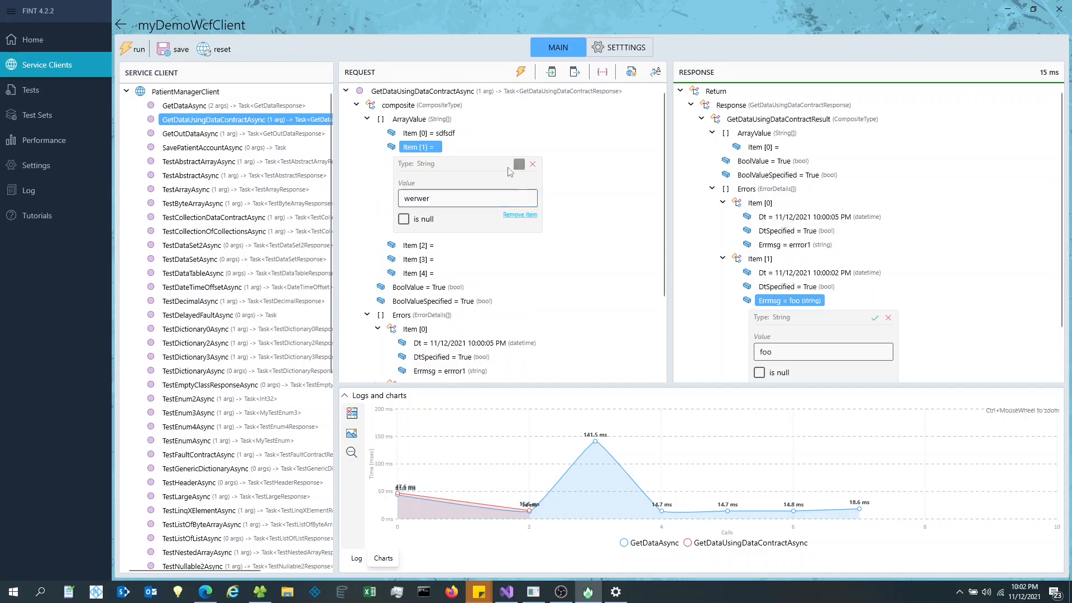
click(519, 164)
click(418, 161)
click(476, 211)
text(werwer)
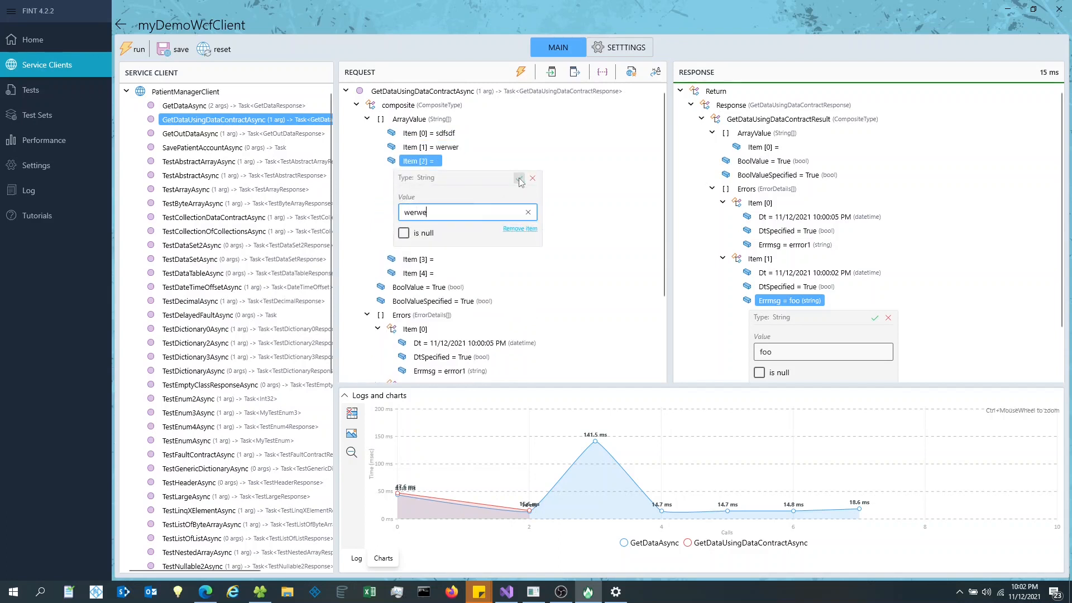
click(519, 178)
- Set Item [3] to werwe and Item [4] to sdsdf, then send the request
click(420, 175)
click(500, 207)
text(werwe)
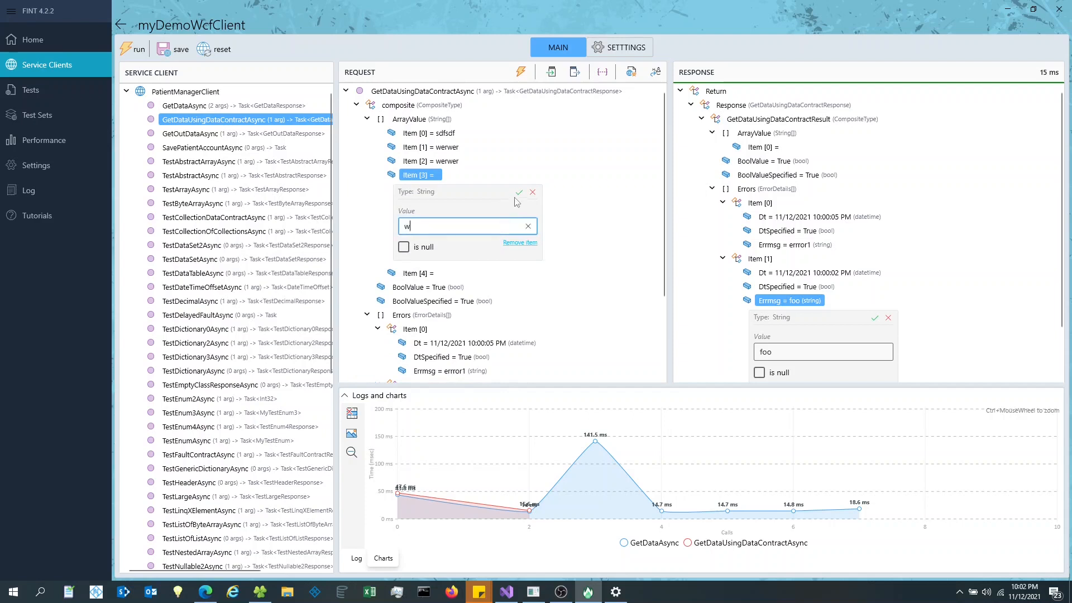
click(519, 188)
click(420, 189)
click(442, 234)
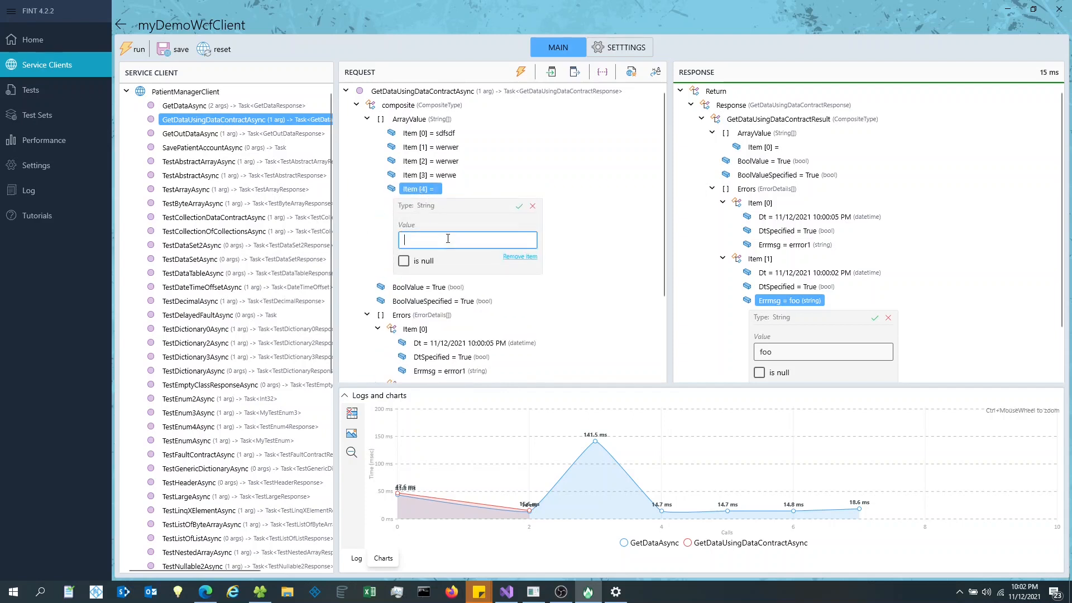
text(sdsdf)
click(520, 202)
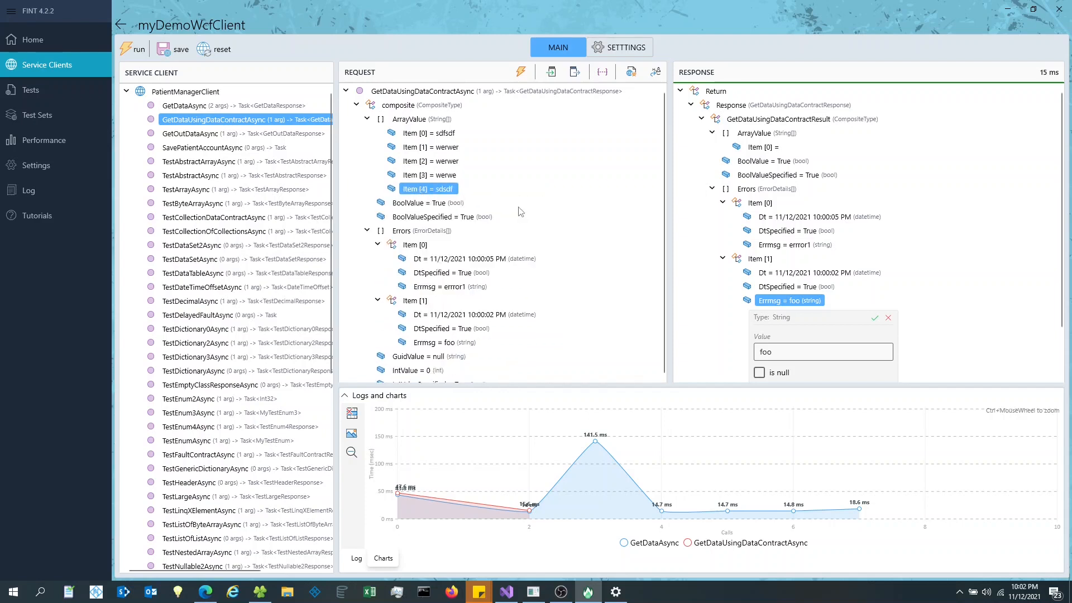
click(521, 72)
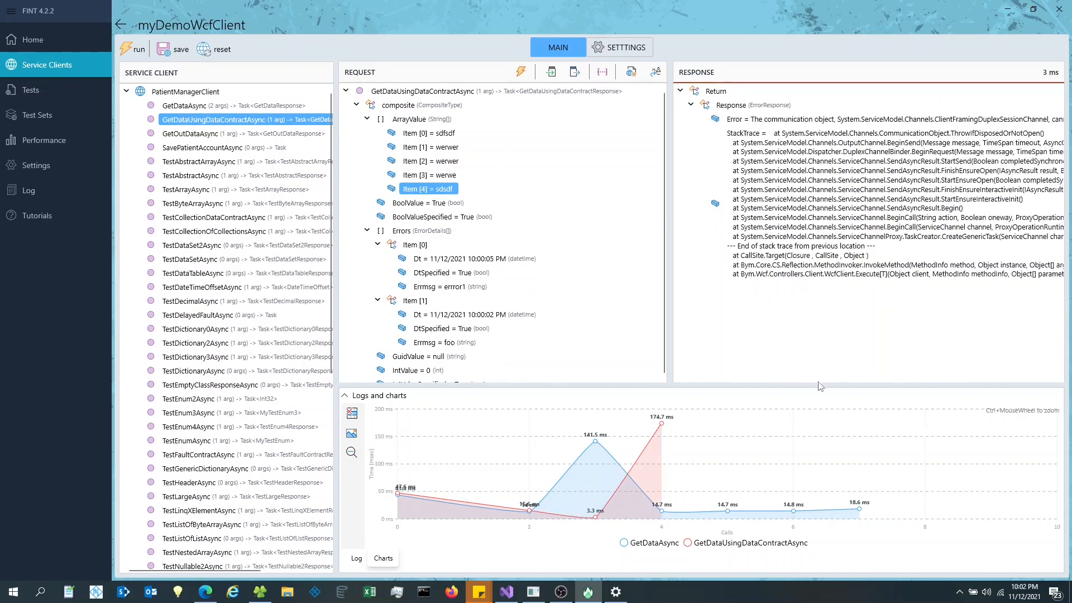
- Resend the request twice, still getting the communication-object error, and return to client settings
drag(670, 275, 601, 279)
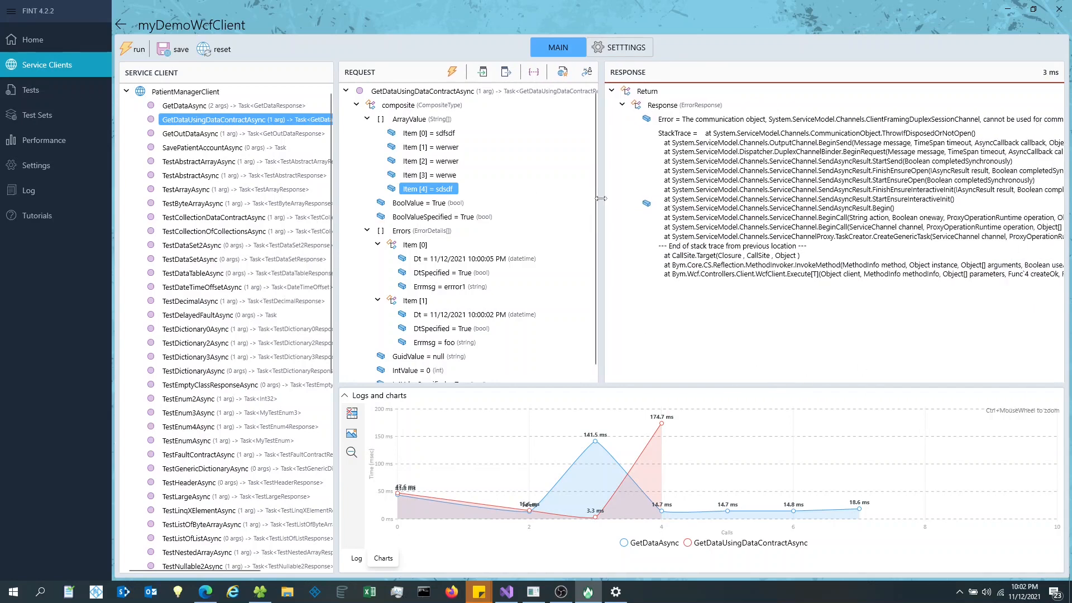
drag(602, 202, 673, 212)
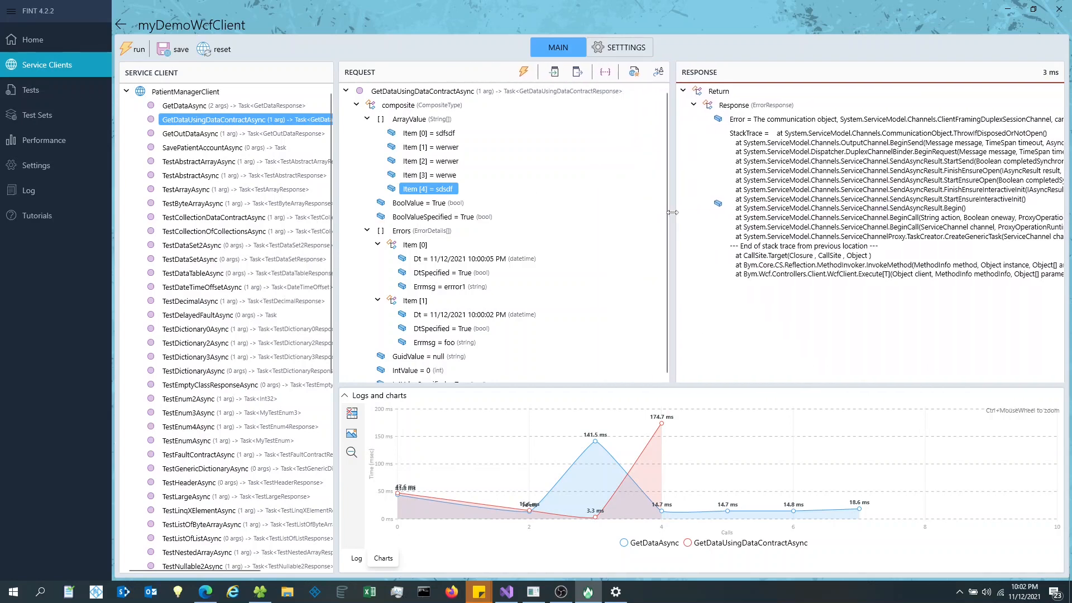
click(525, 72)
click(525, 72)
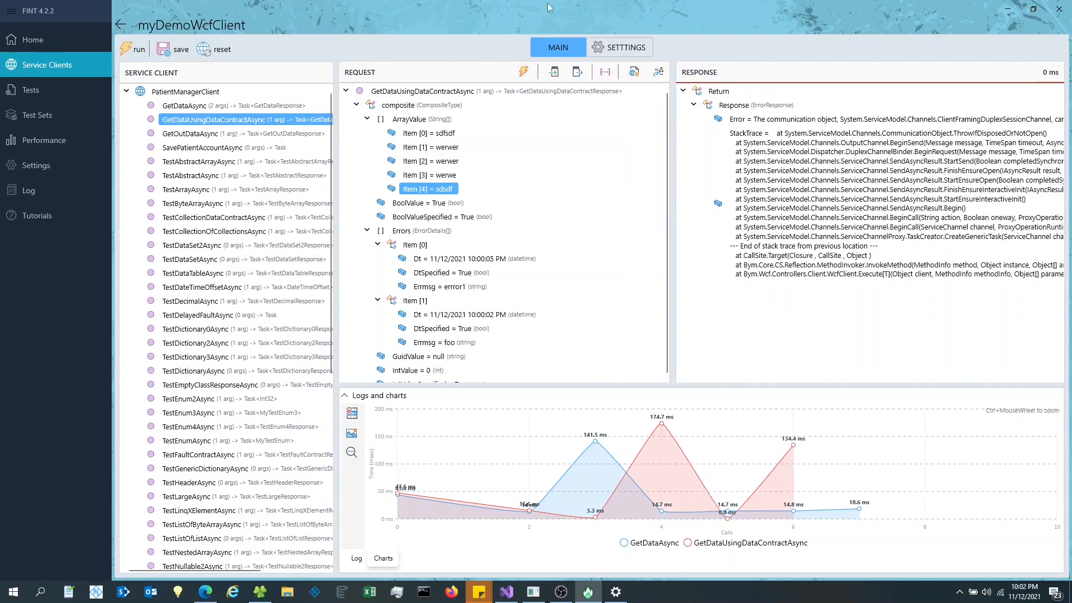
click(625, 48)
- Switch to the Svc1Ws (CustomBinding) binding and send the request, echoing five items in 26 ms
click(254, 248)
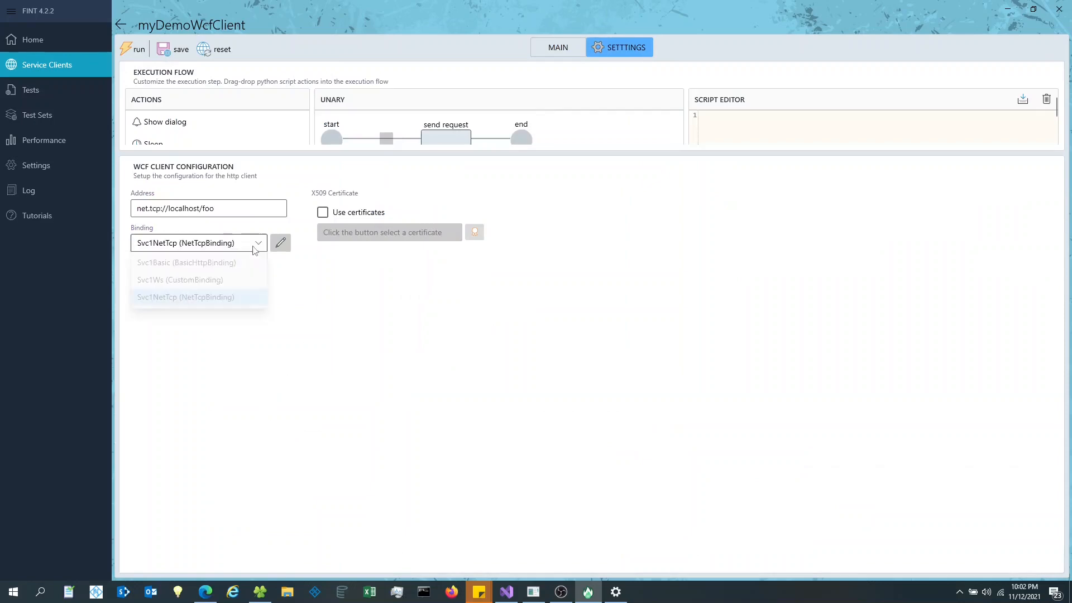
click(180, 280)
click(280, 242)
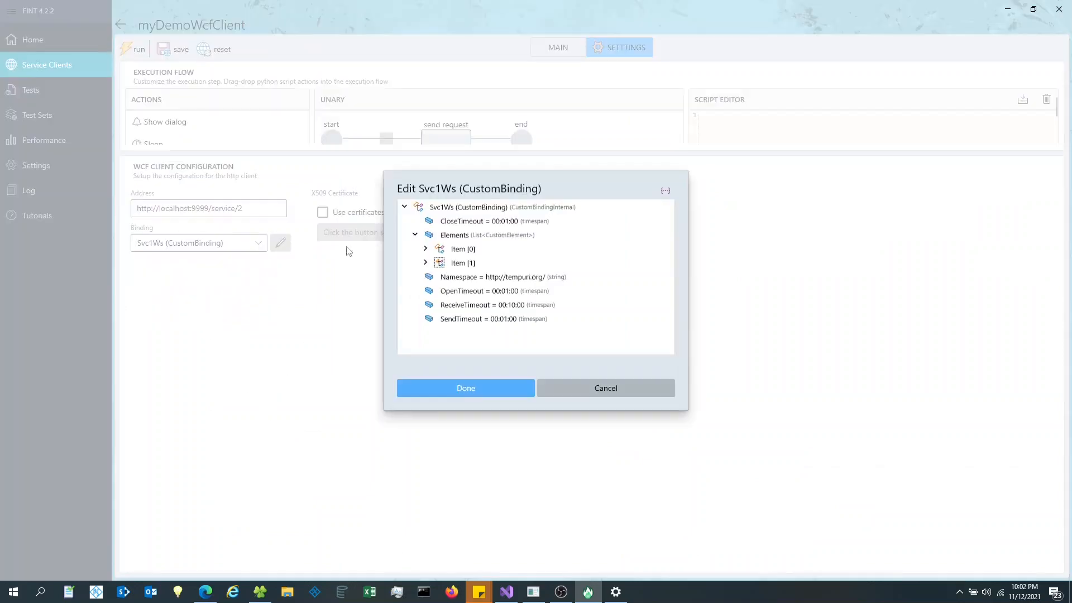
click(632, 400)
click(559, 48)
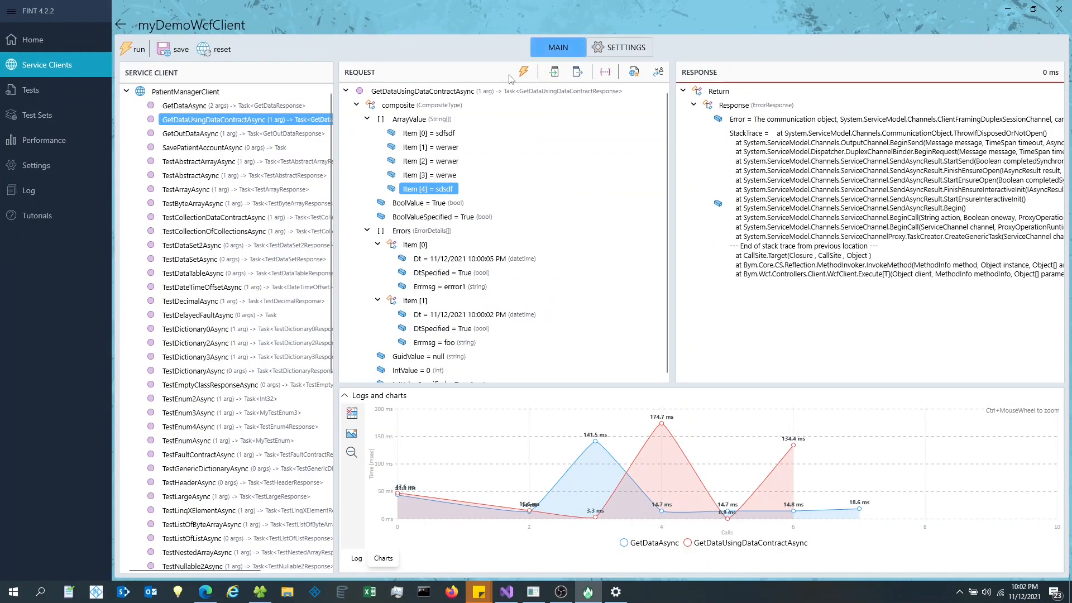
click(523, 72)
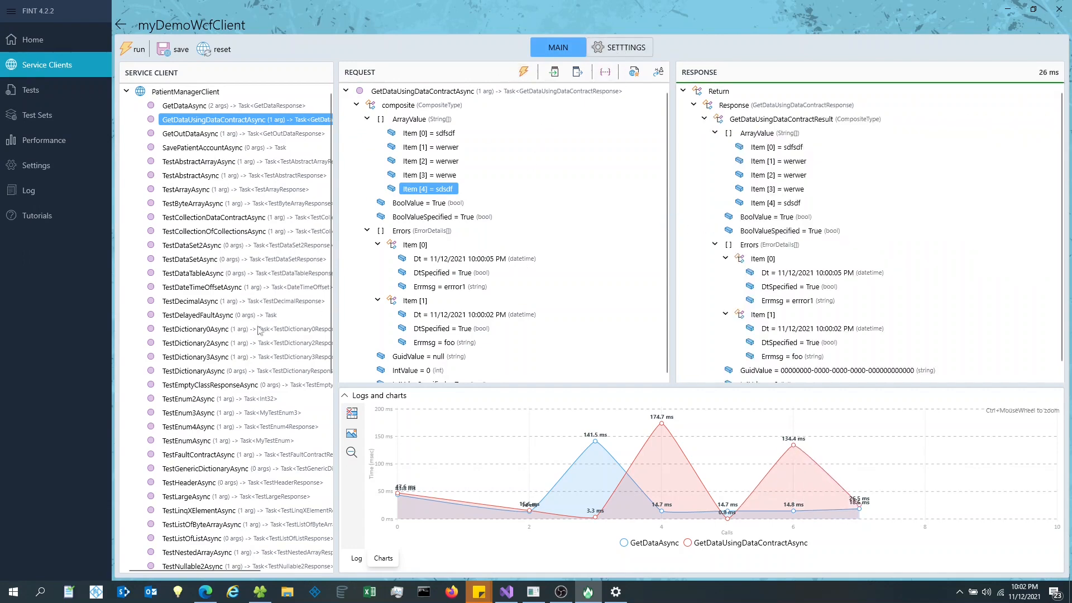
- Set the client's binding back to Svc1NetTcp (NetTcpBinding)
click(620, 49)
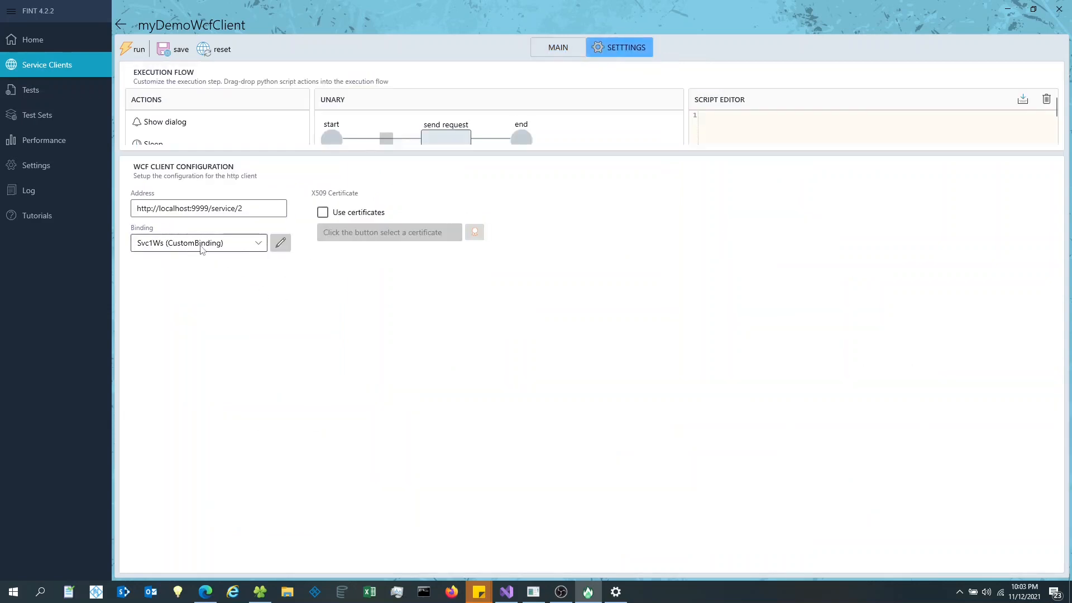
click(259, 250)
click(232, 297)
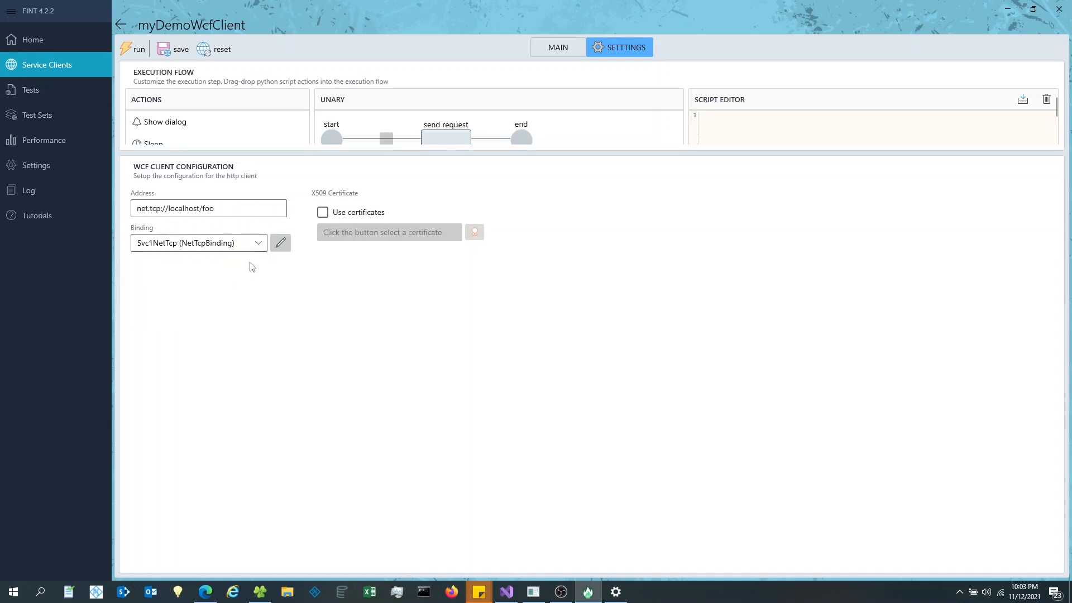
click(571, 49)
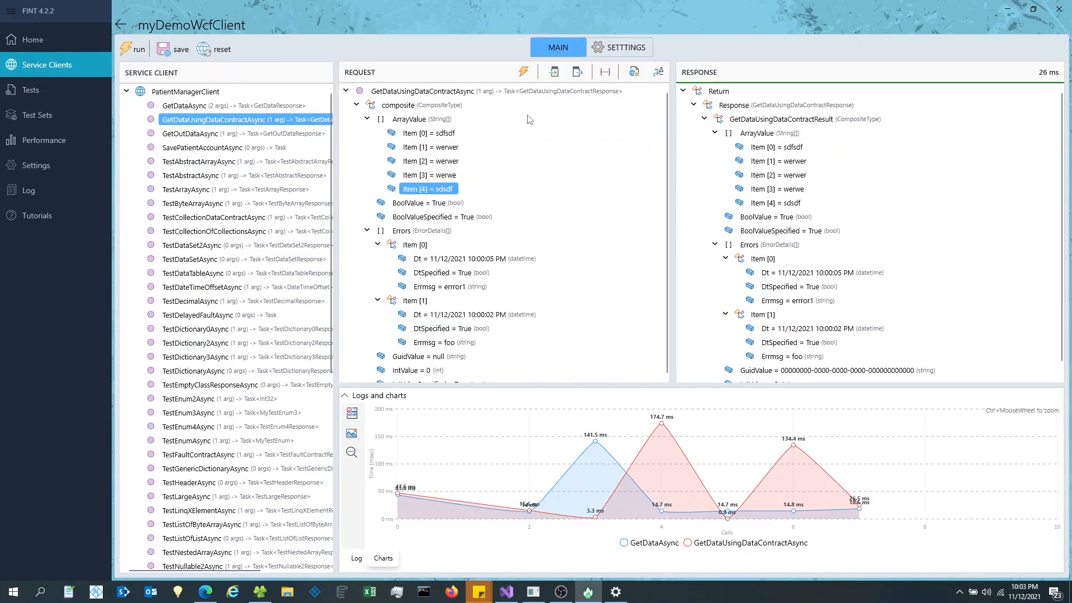
- Resend over NetTcp, then enlarge the Request tree and widen the Response panel to read the error
click(523, 73)
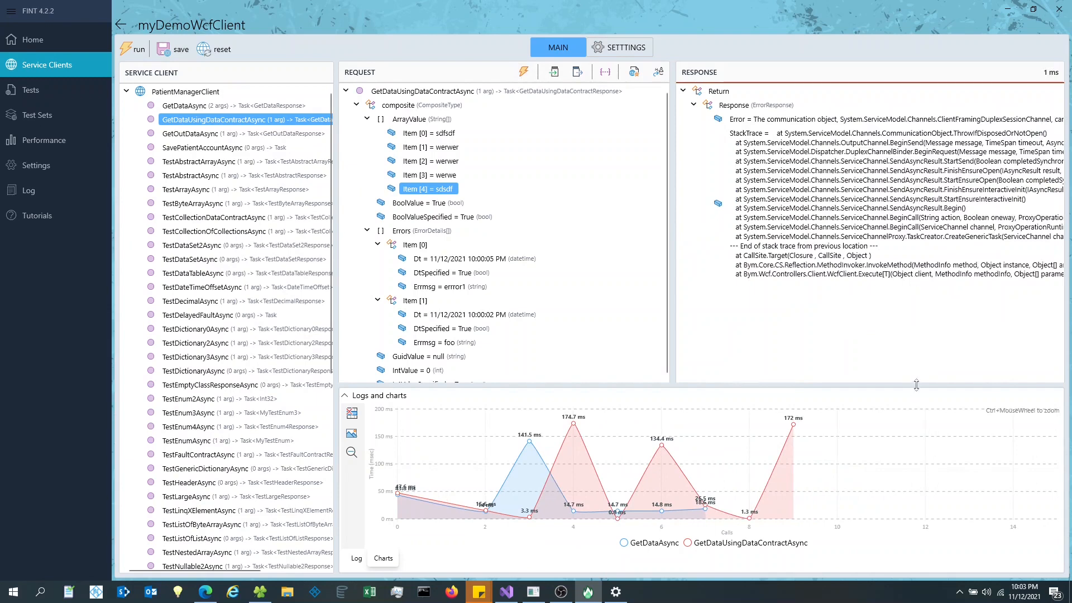
drag(738, 385, 738, 393)
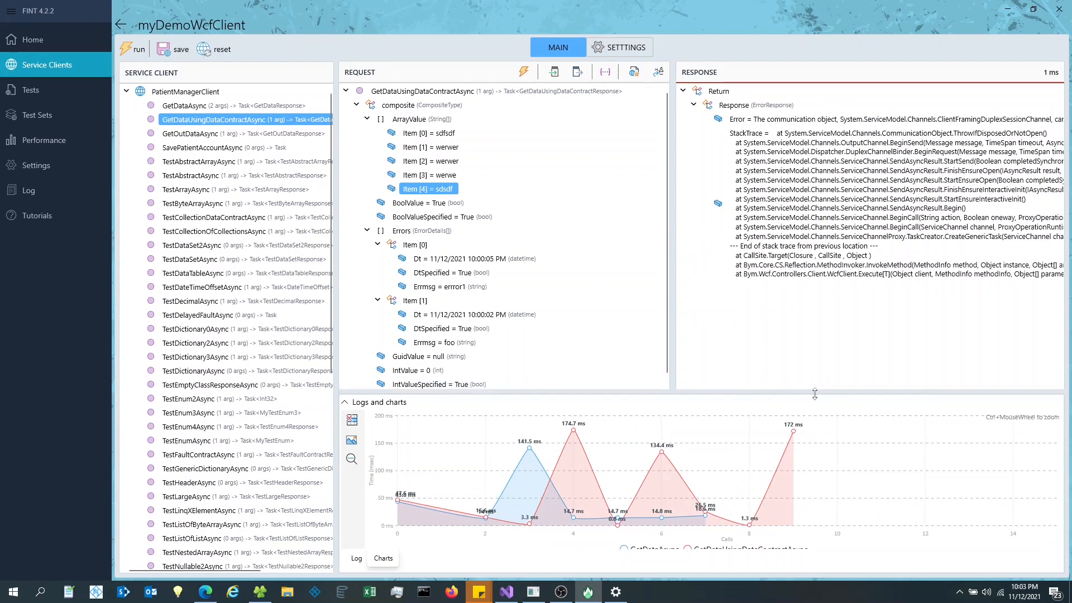
drag(673, 365, 773, 366)
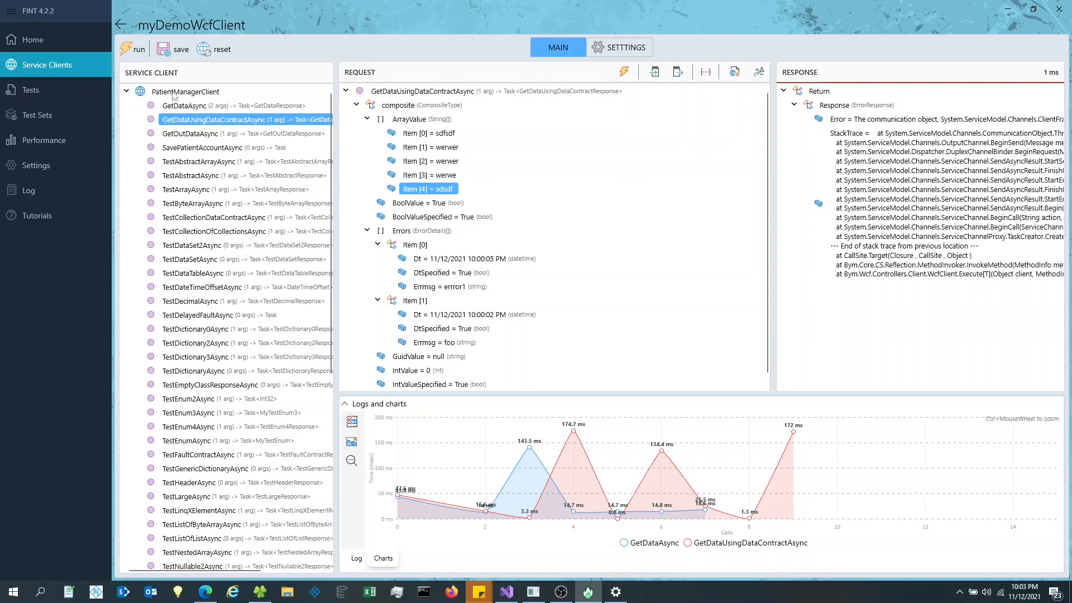
- Discard unsaved changes, reopen myDemoWcfClient past an error, and select GetDataUsingDataContractAsync
click(121, 25)
click(113, 69)
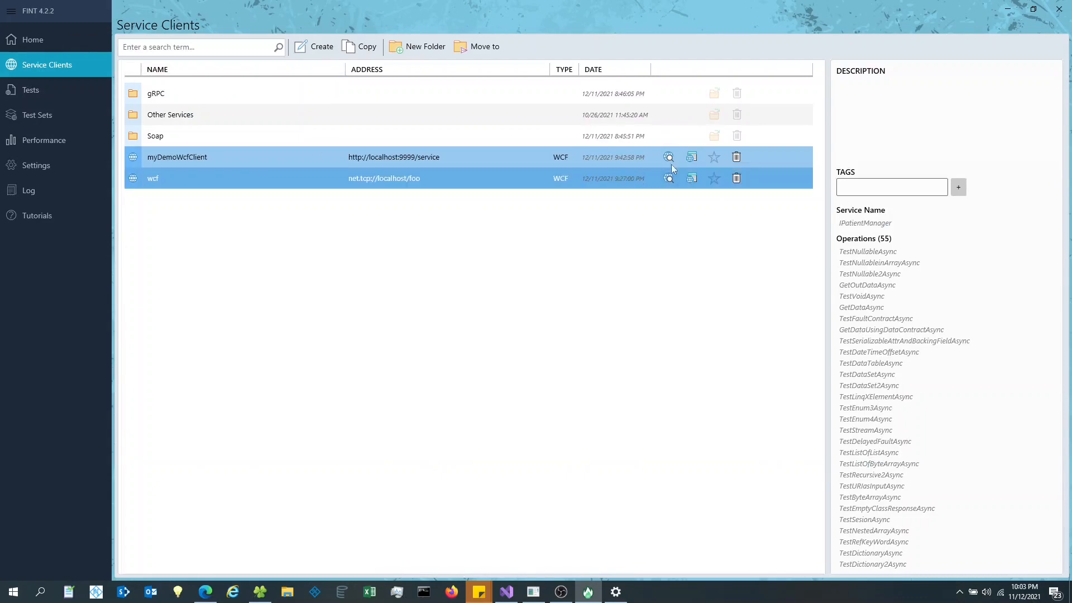
click(670, 158)
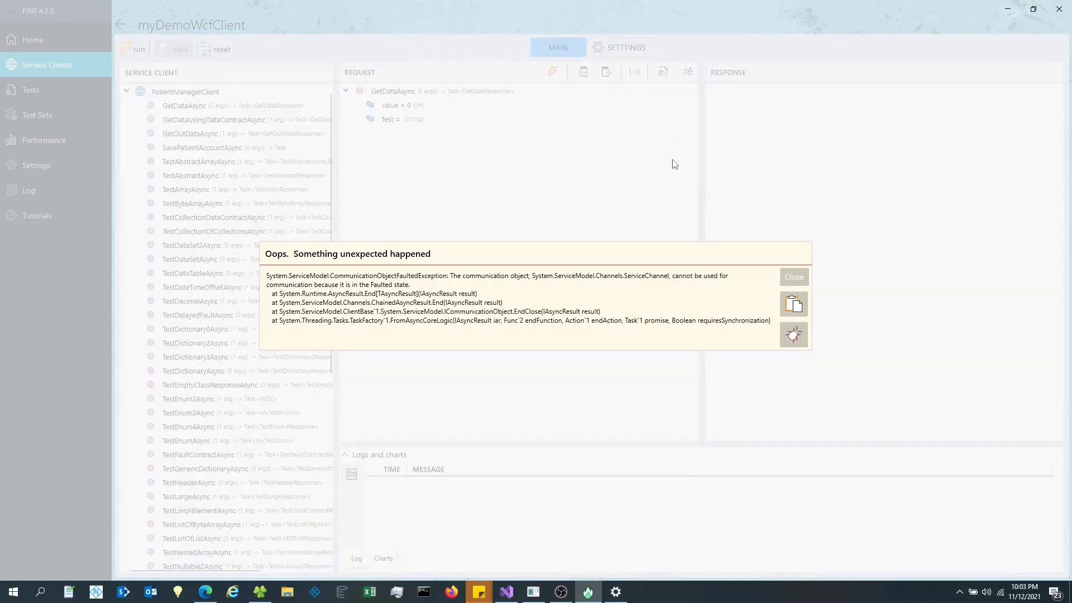
click(794, 277)
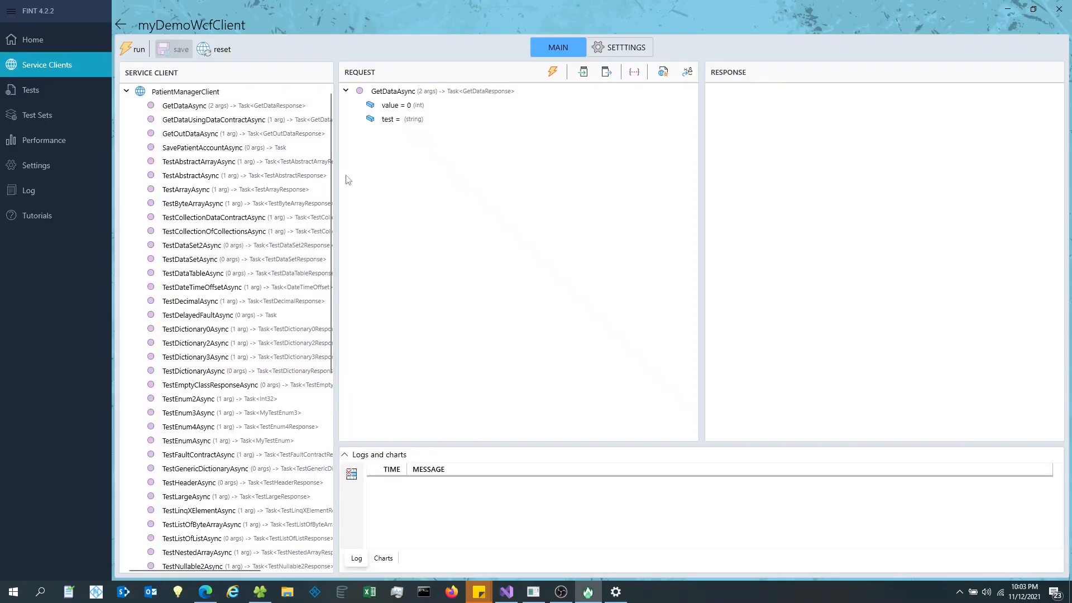
click(122, 23)
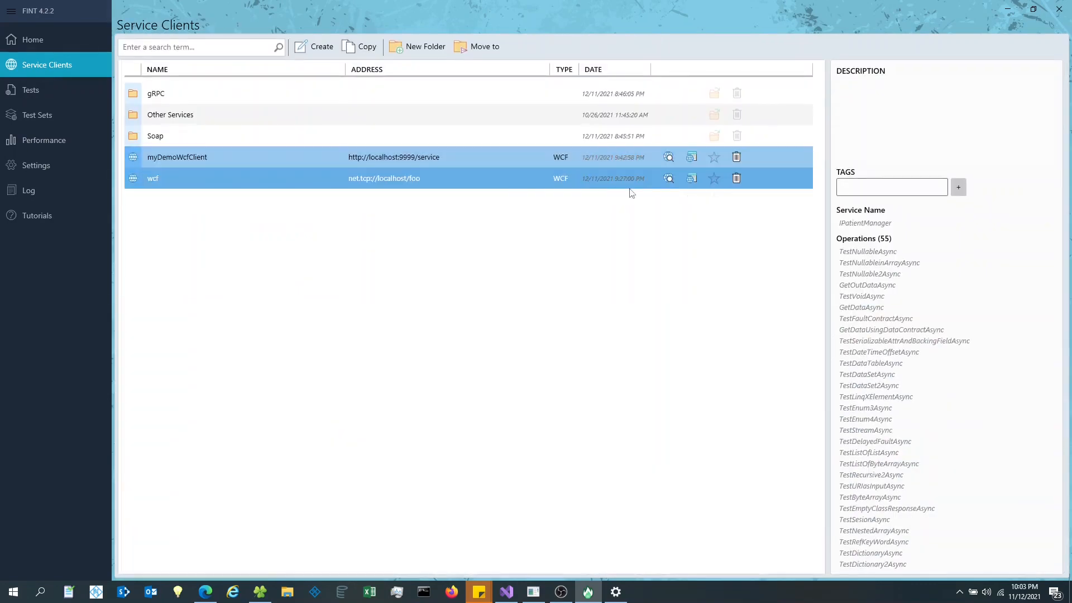
click(669, 158)
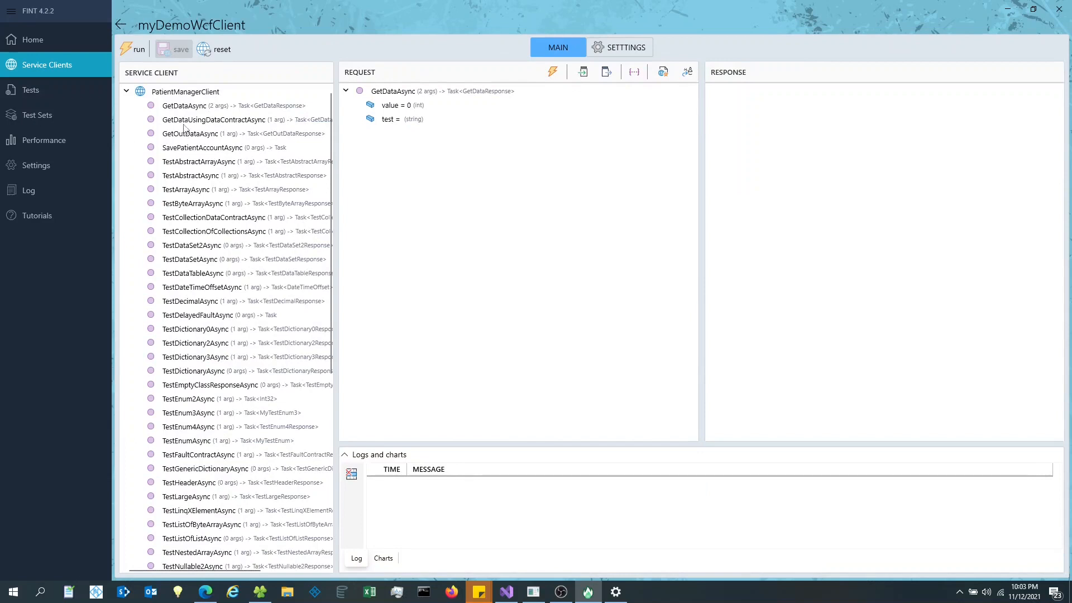
click(187, 121)
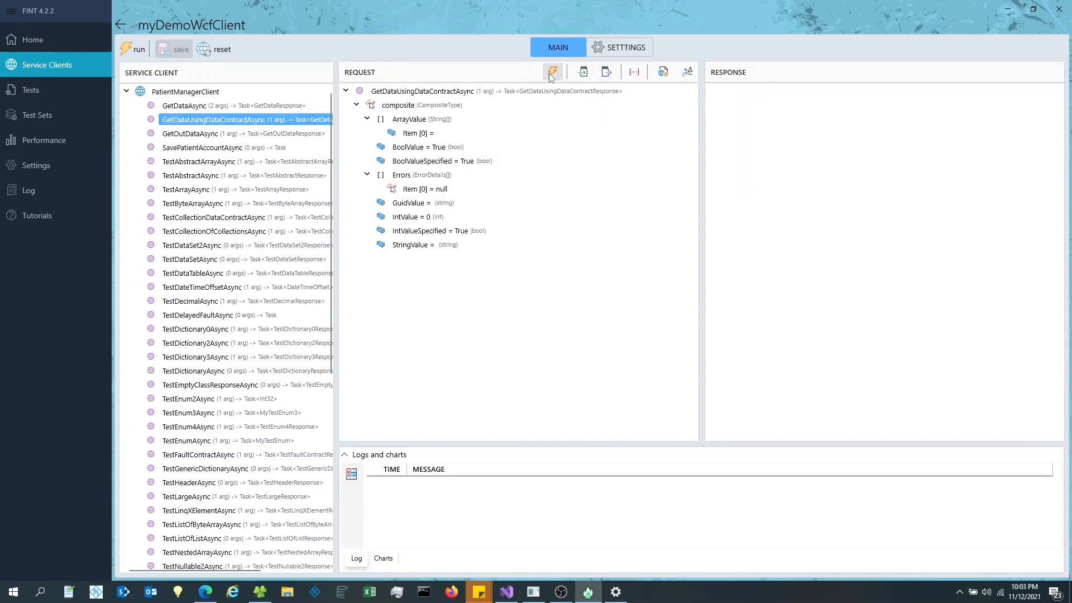
- Set the binding to Svc1NetTcp and send the GetDataUsingDataContractAsync request
click(610, 47)
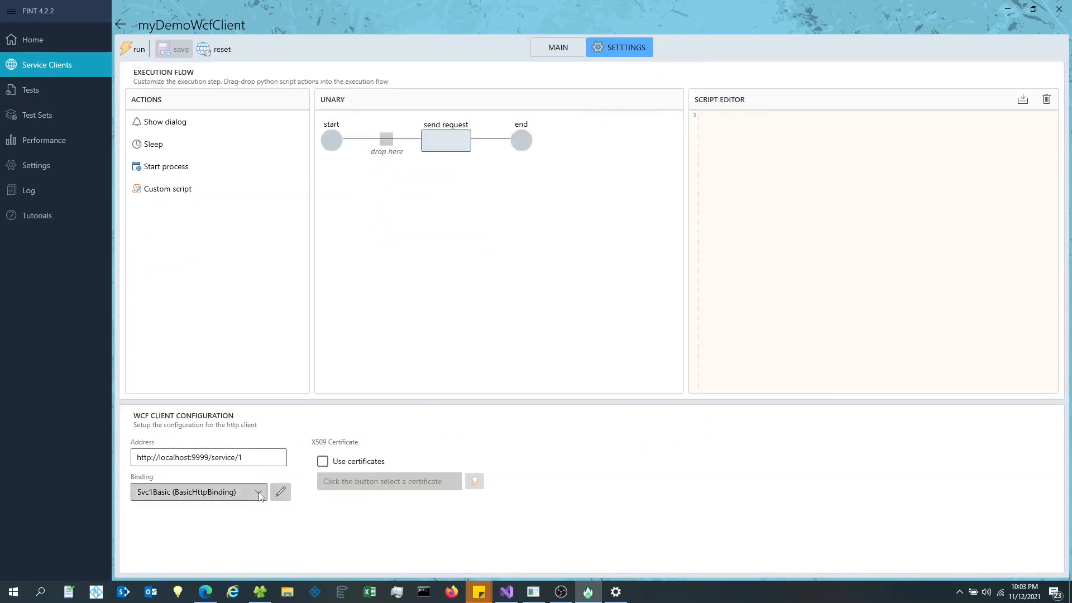
click(229, 492)
click(224, 546)
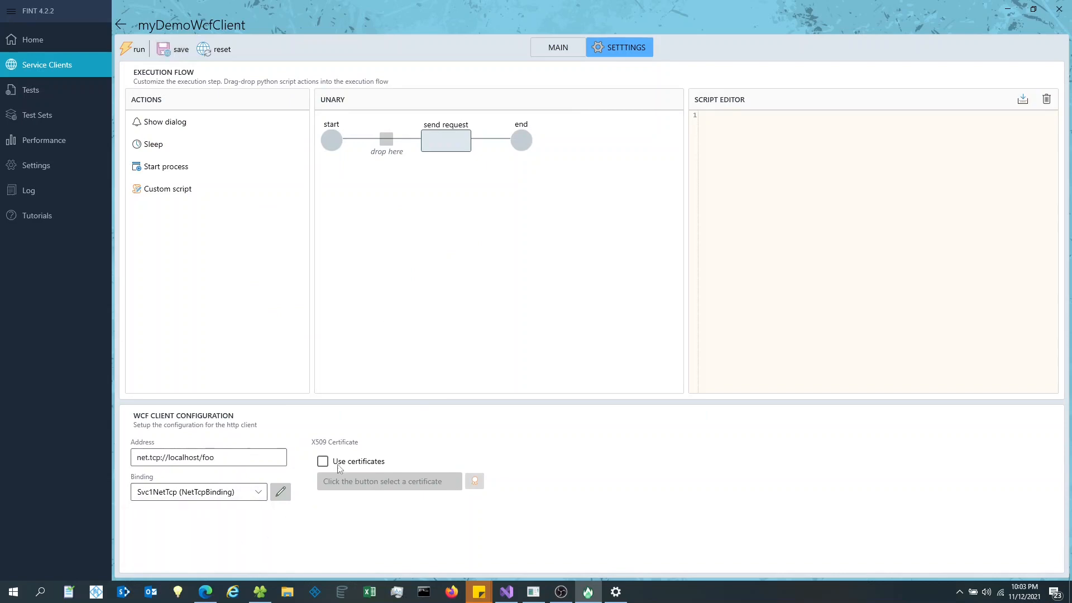
click(559, 44)
click(552, 73)
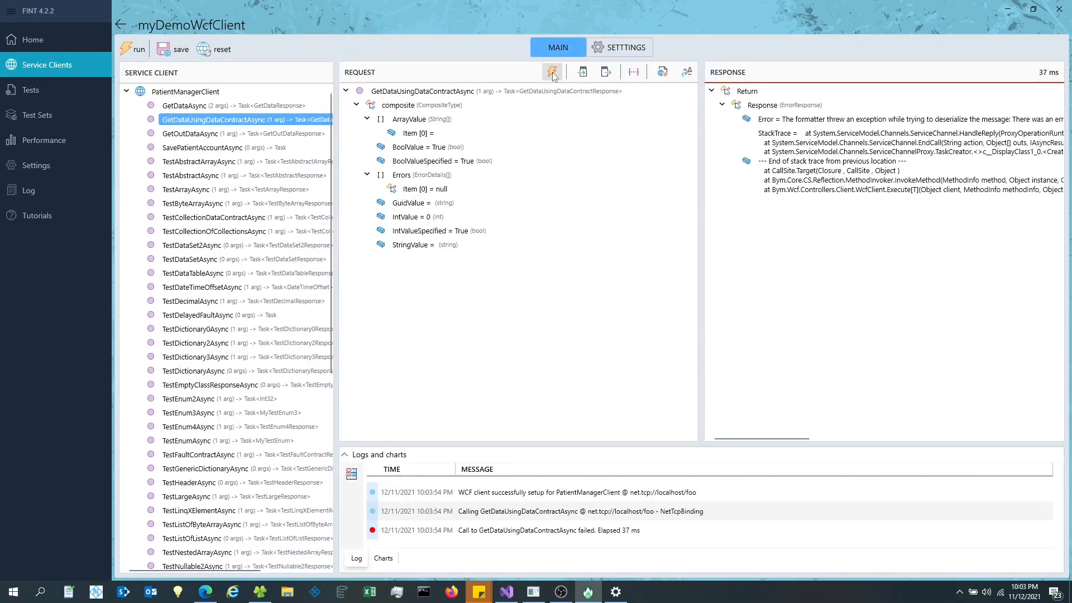
- Set GuidValue to null and resend the request over NetTcp
click(412, 204)
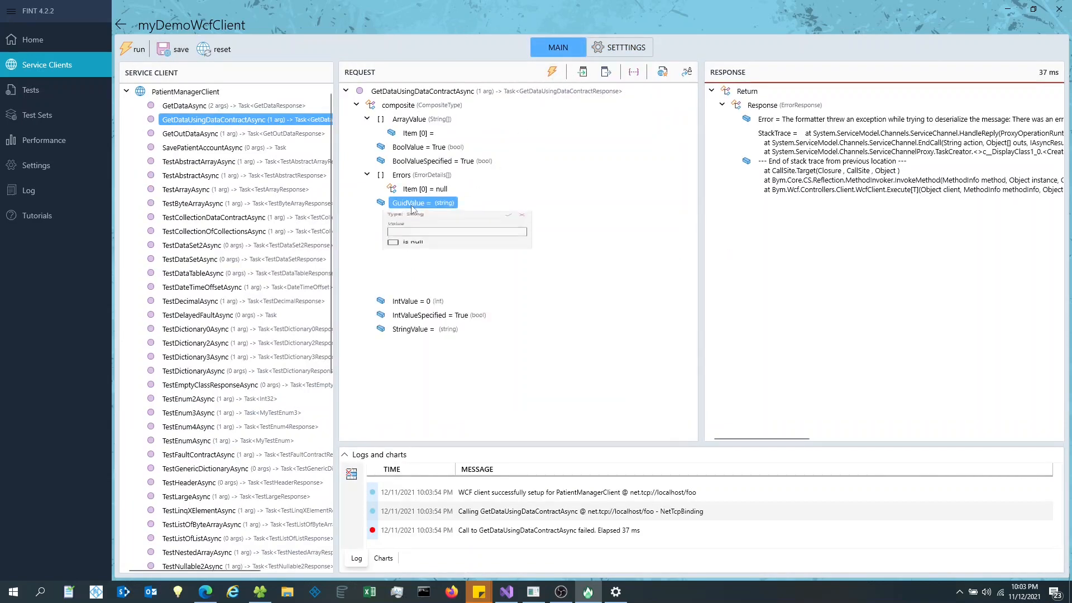
click(393, 275)
click(511, 223)
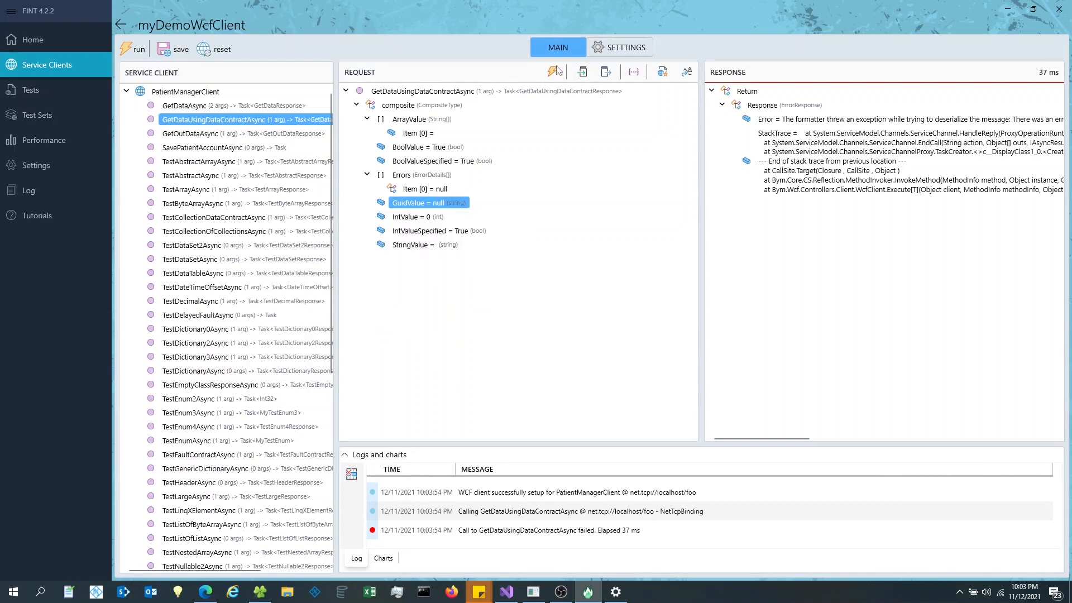
click(553, 71)
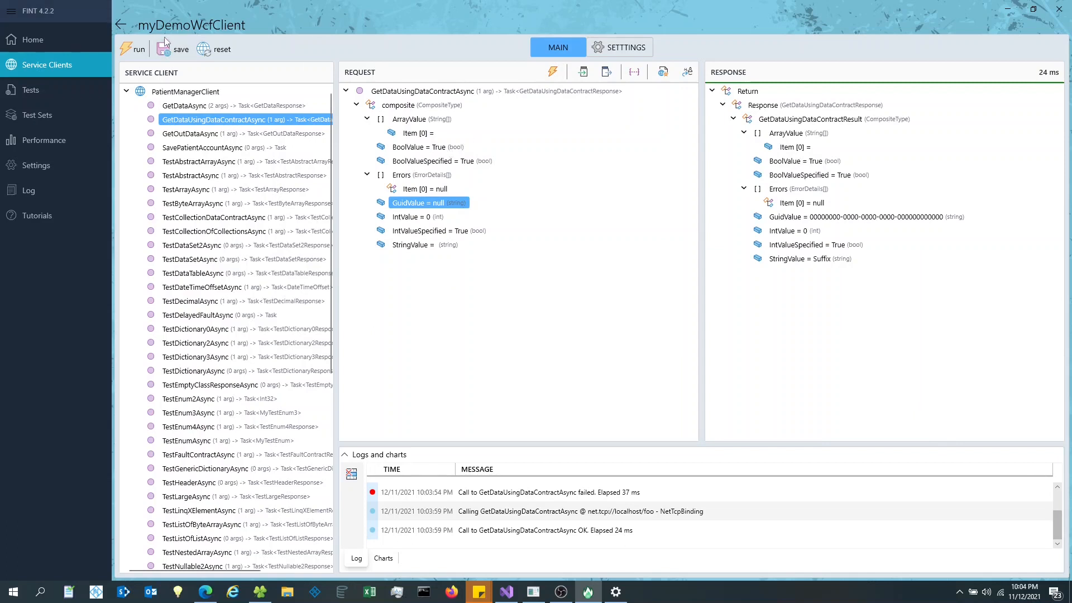
- Raise the ArrayValue count to 4 and send, succeeding in 5 ms
click(433, 119)
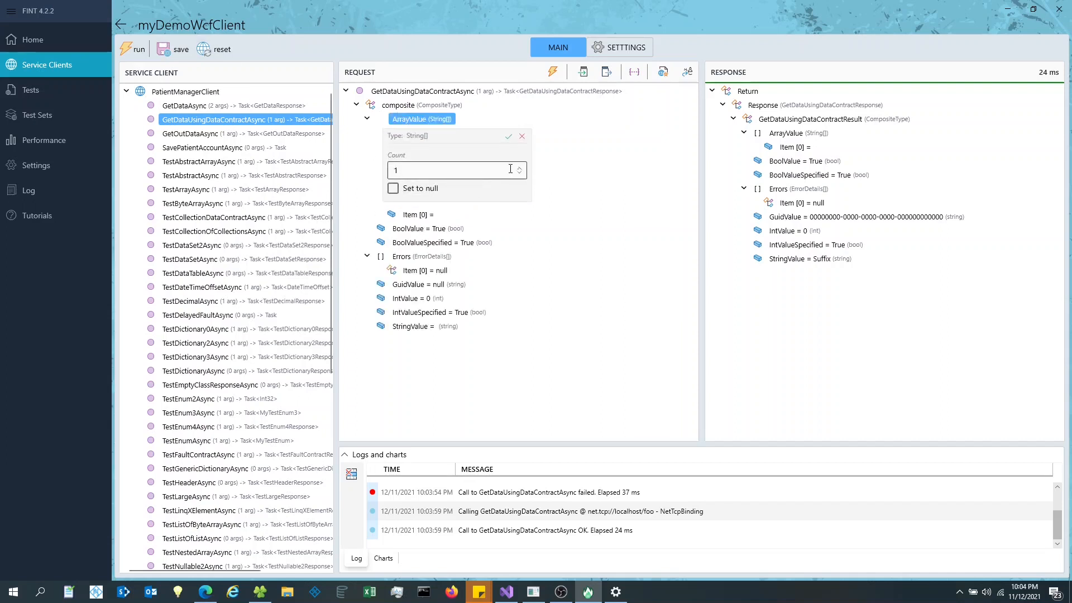
click(519, 170)
click(528, 161)
click(527, 162)
click(527, 162)
click(509, 137)
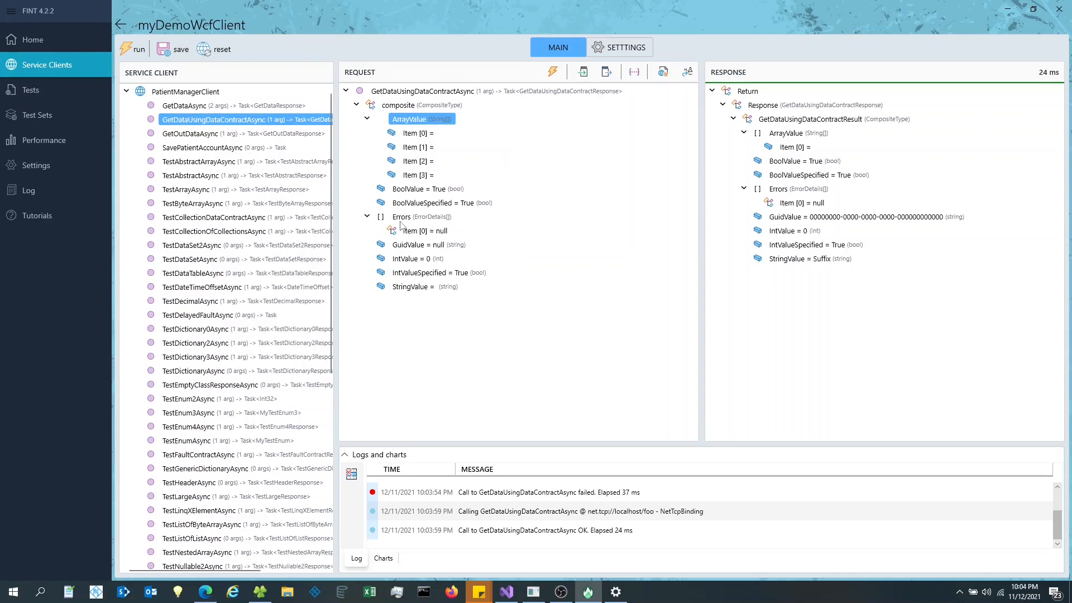
click(553, 71)
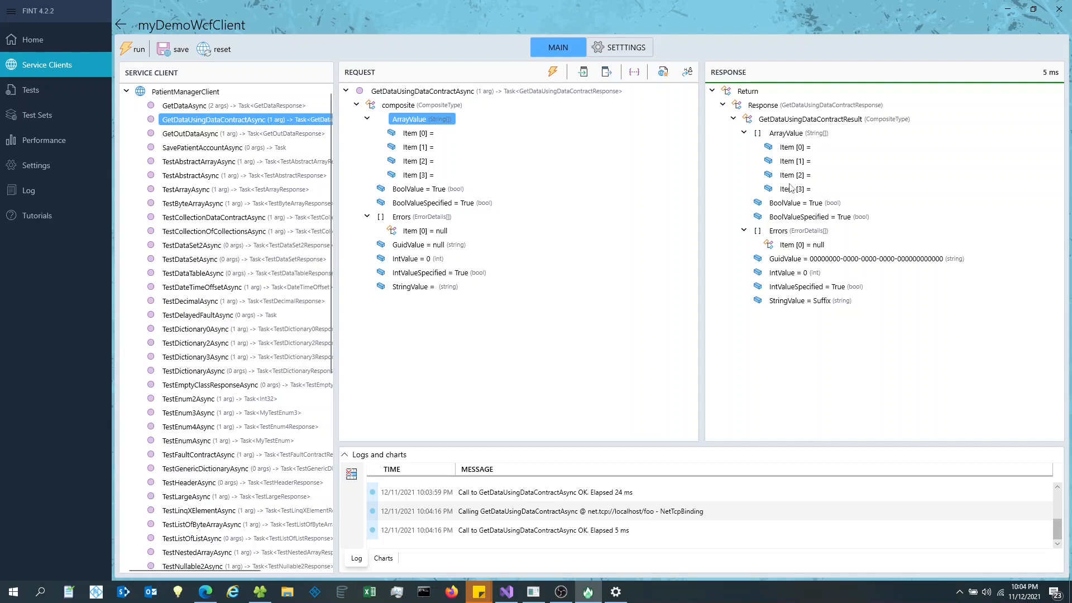
- Set the Errors array count to 3 and send the request
click(401, 217)
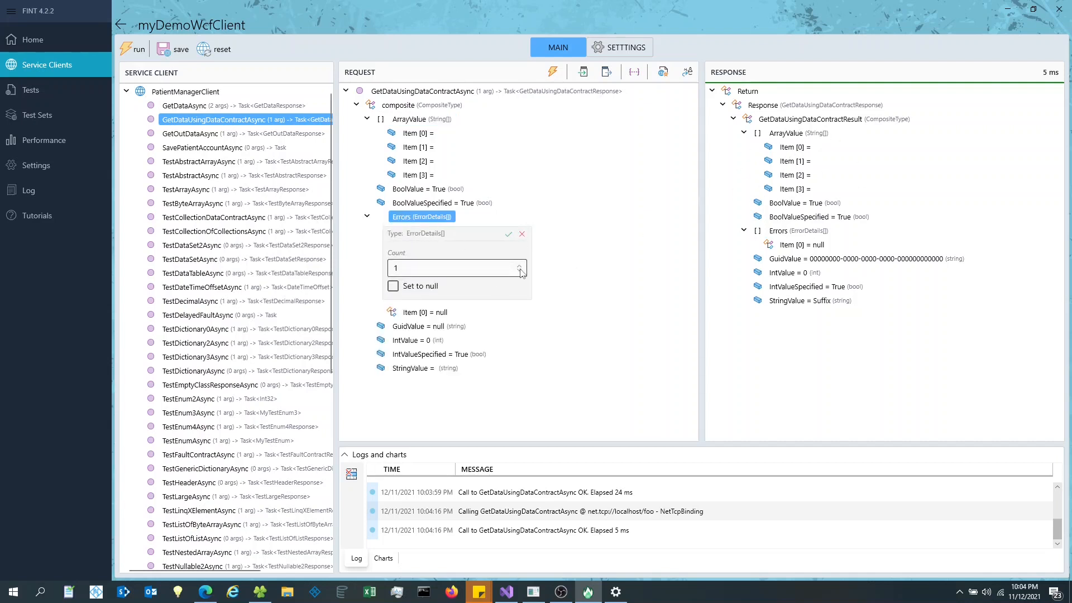
click(520, 269)
click(520, 268)
click(508, 234)
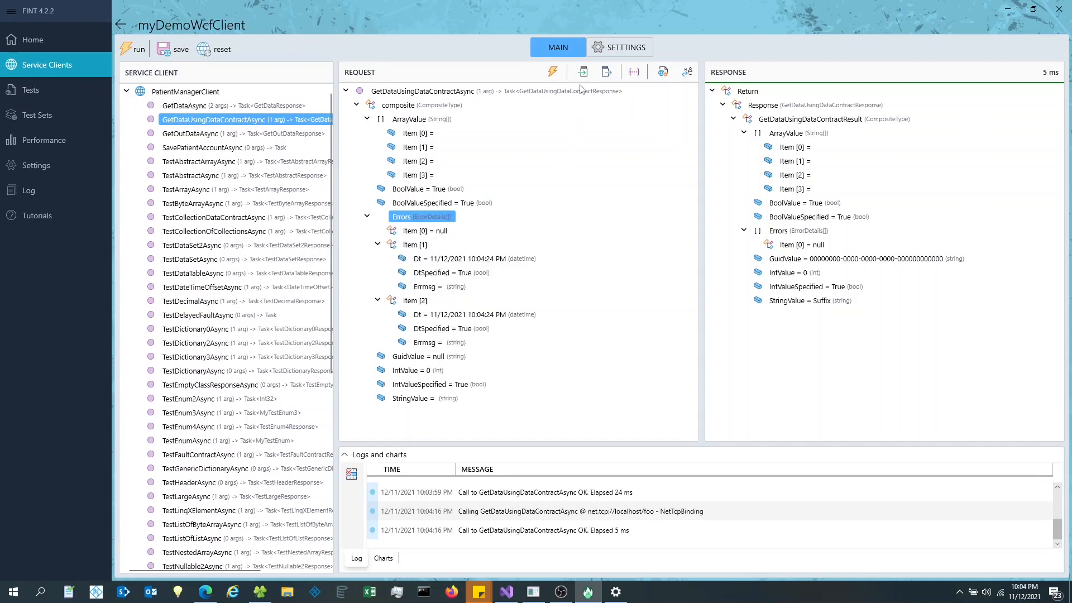
click(552, 71)
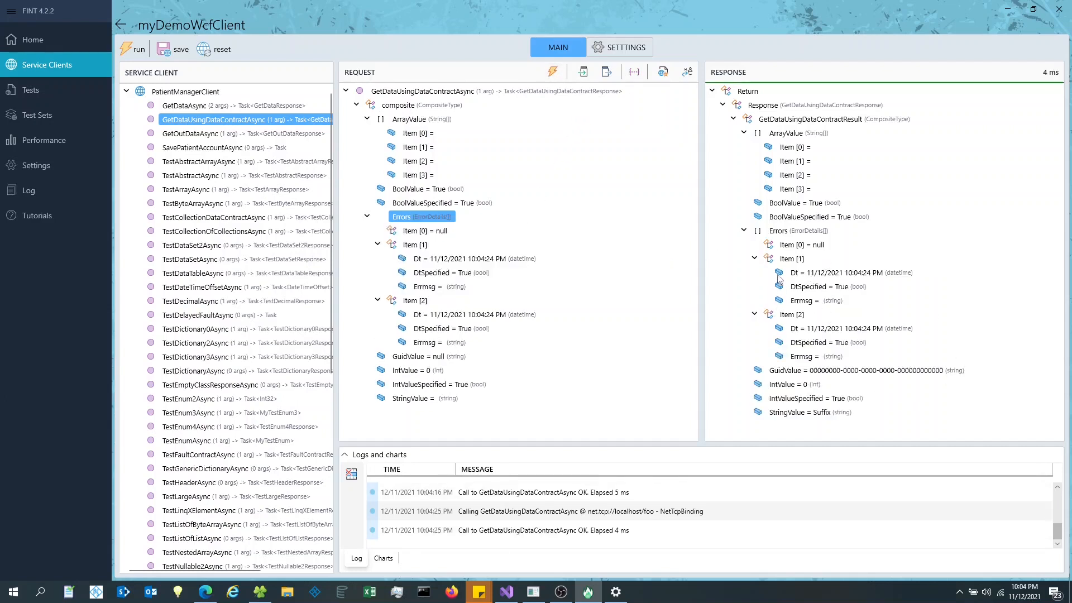
- Make Errors Item [0] non-null and resend the request
click(377, 245)
click(378, 259)
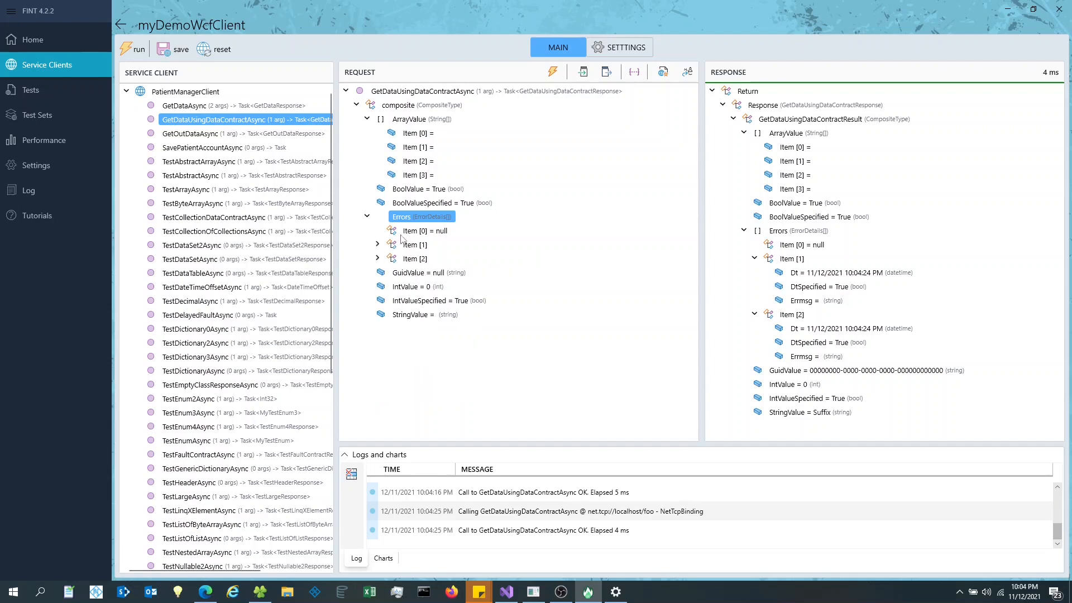
click(418, 230)
click(423, 275)
click(518, 249)
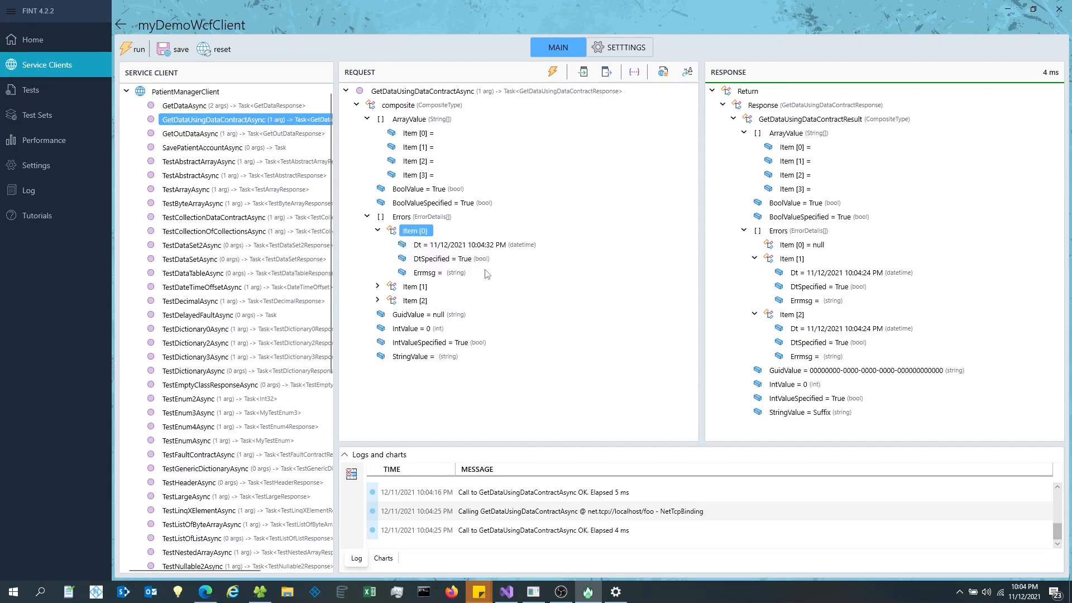
click(553, 72)
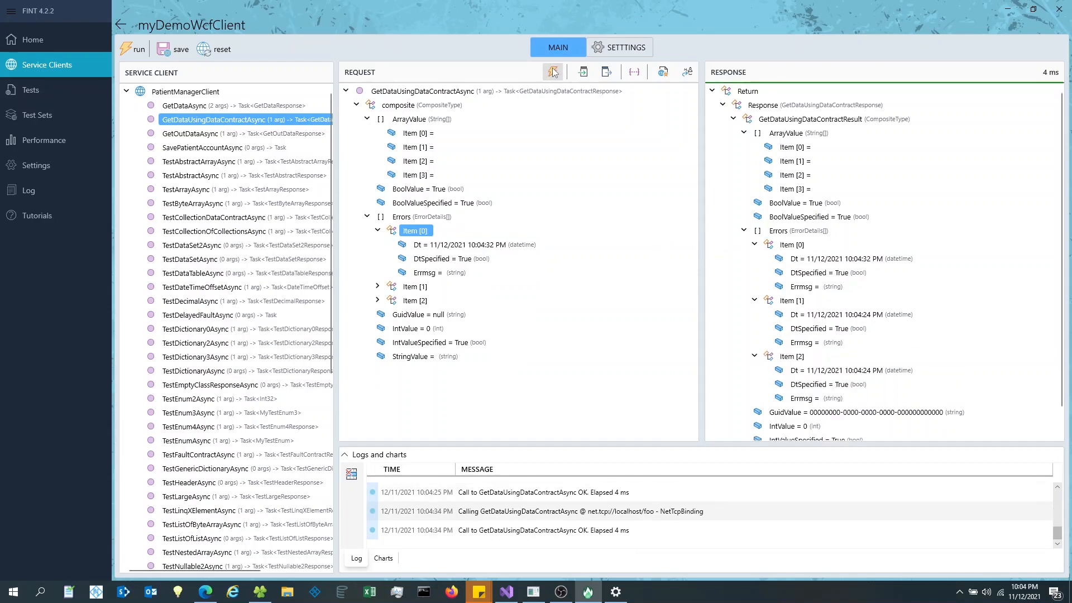
- Collapse and re-expand the ArrayValue and Errors items in the request tree
click(367, 119)
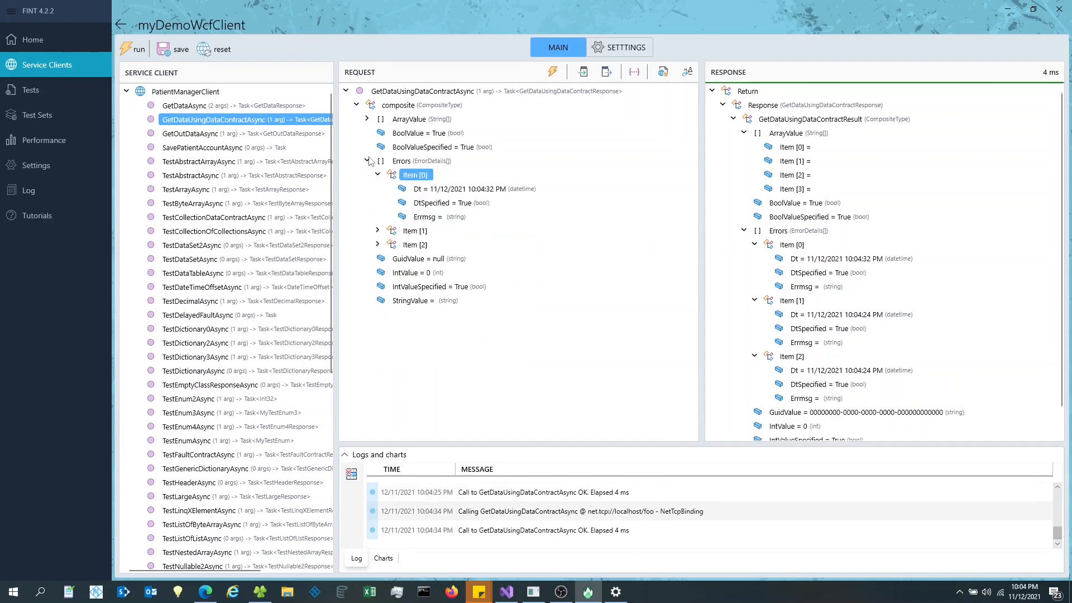
click(367, 161)
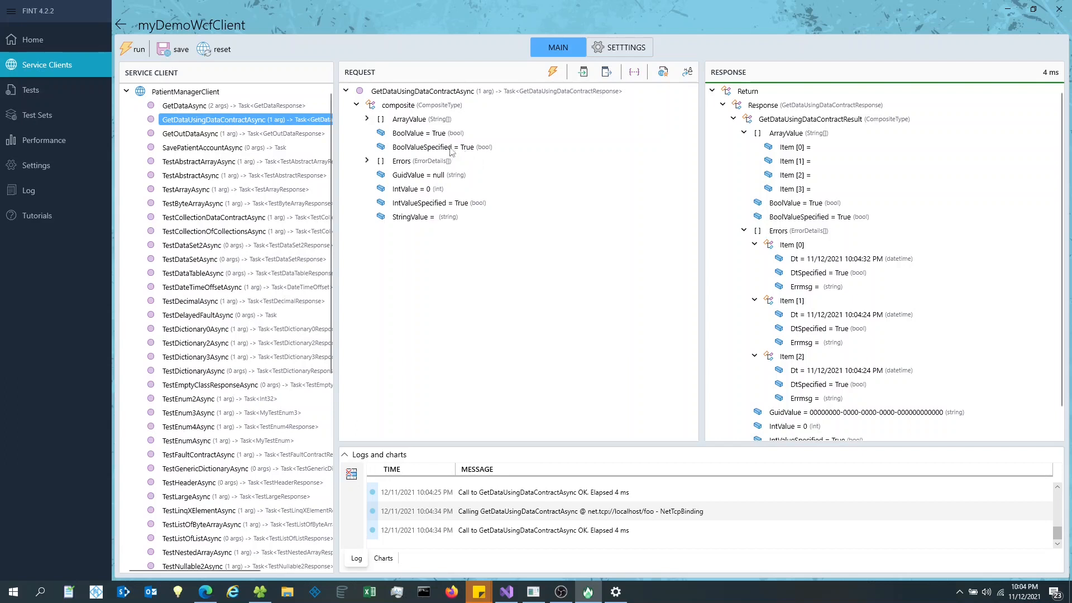
click(368, 119)
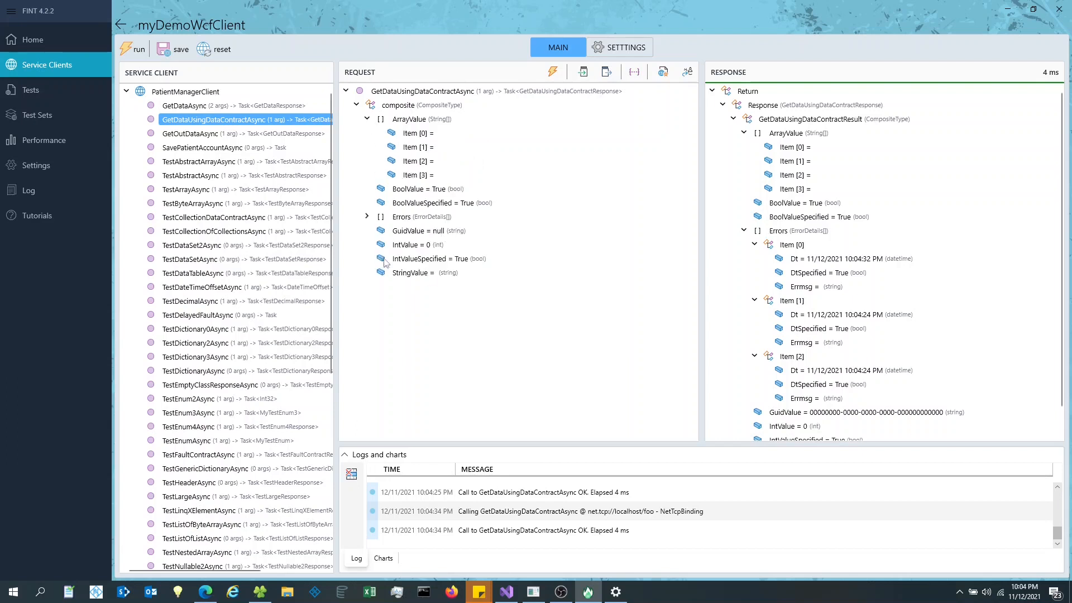
click(367, 217)
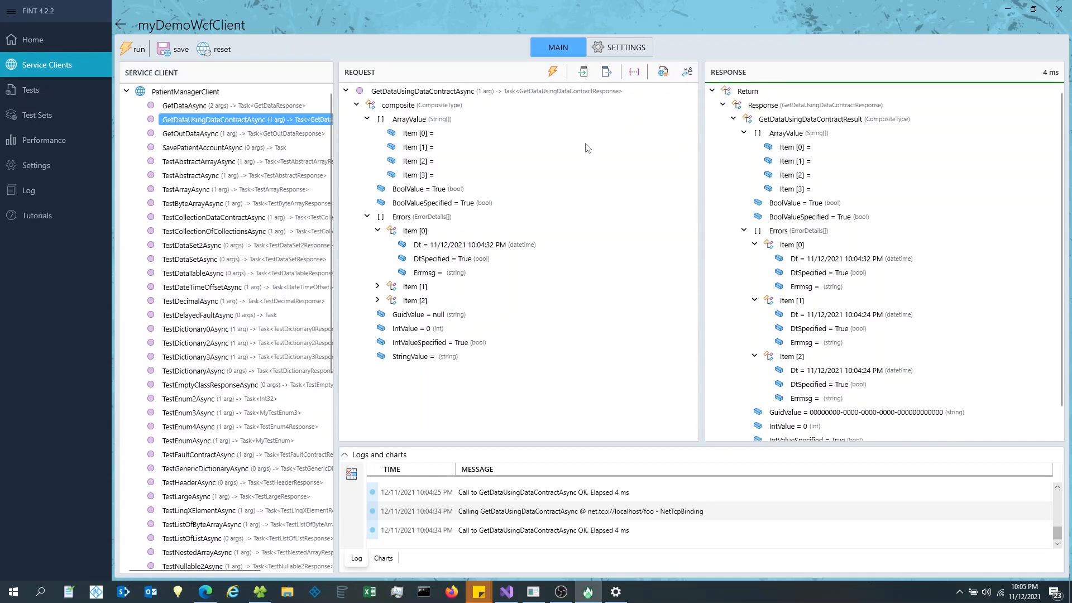
- Random-fill the request repeatedly, checking Item [0]'s Dt date, then close the Dt editor unchanged
click(688, 72)
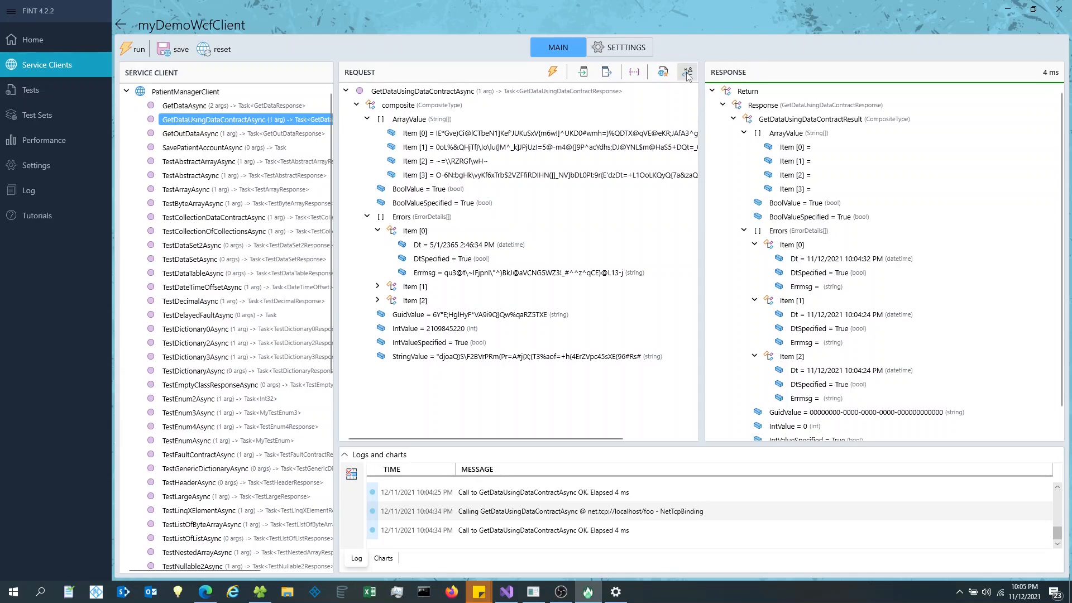
click(687, 73)
click(688, 74)
click(688, 73)
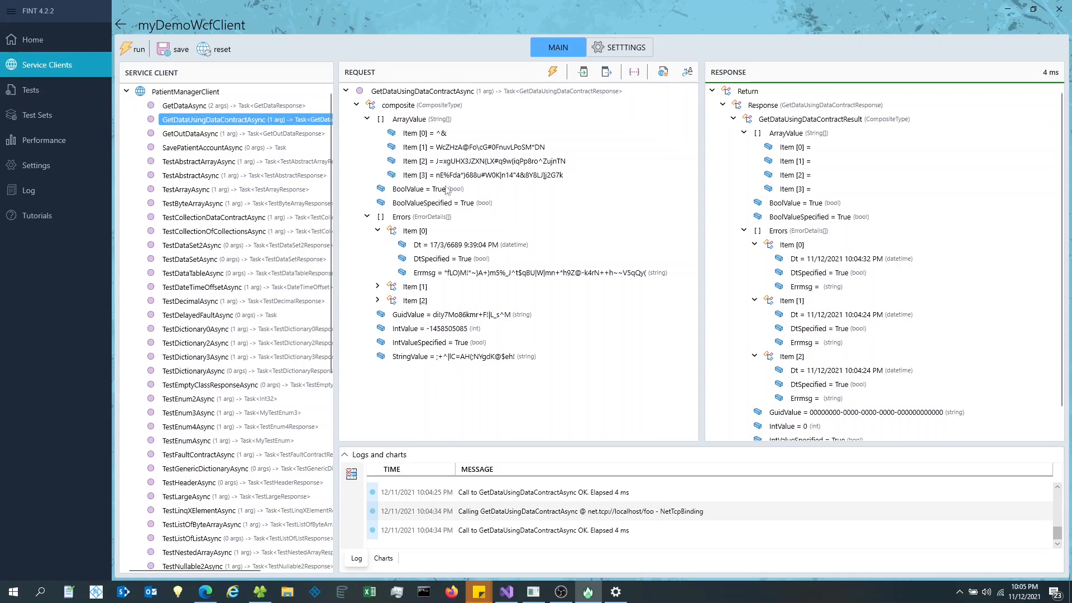
click(688, 72)
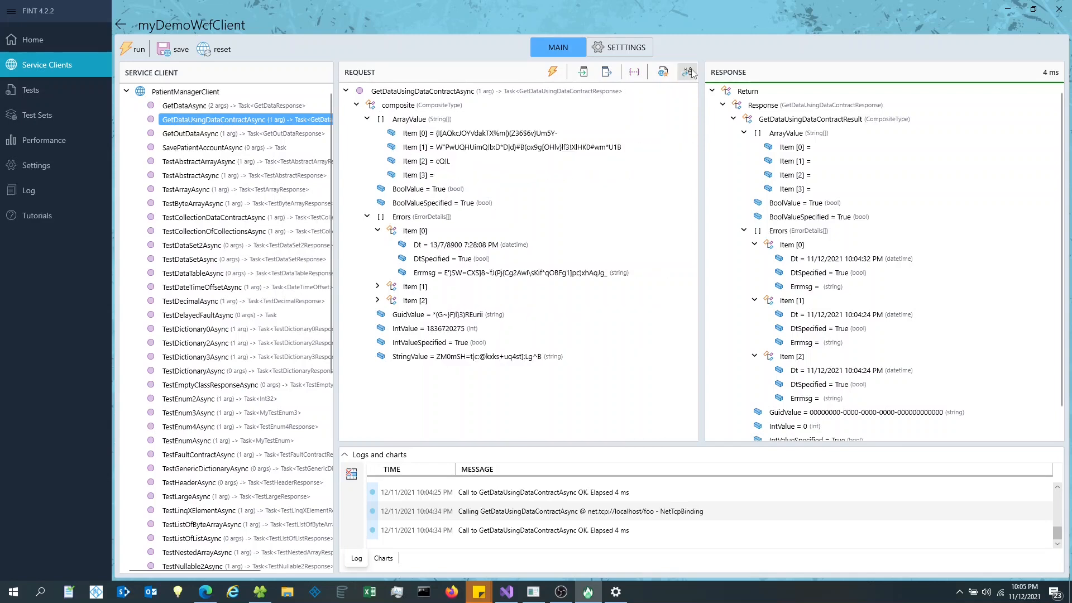
click(691, 73)
click(691, 72)
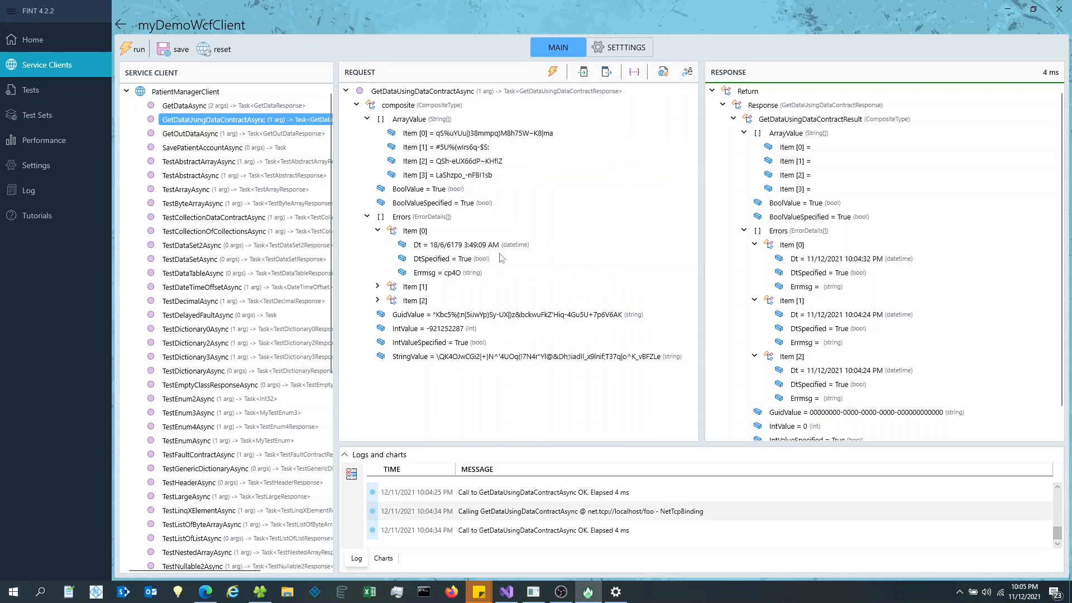
click(455, 248)
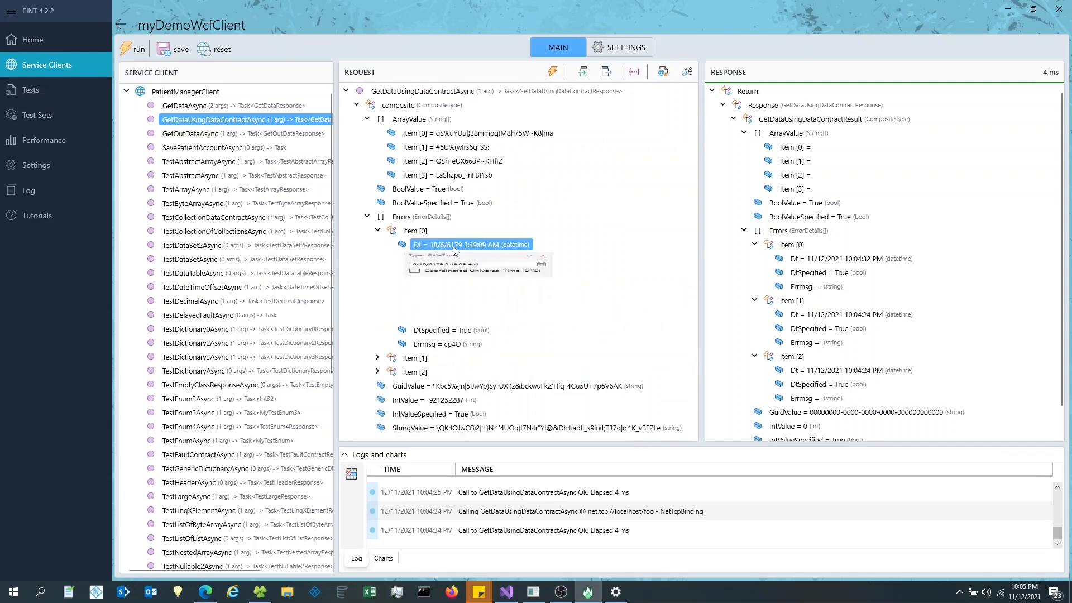
click(690, 78)
click(690, 77)
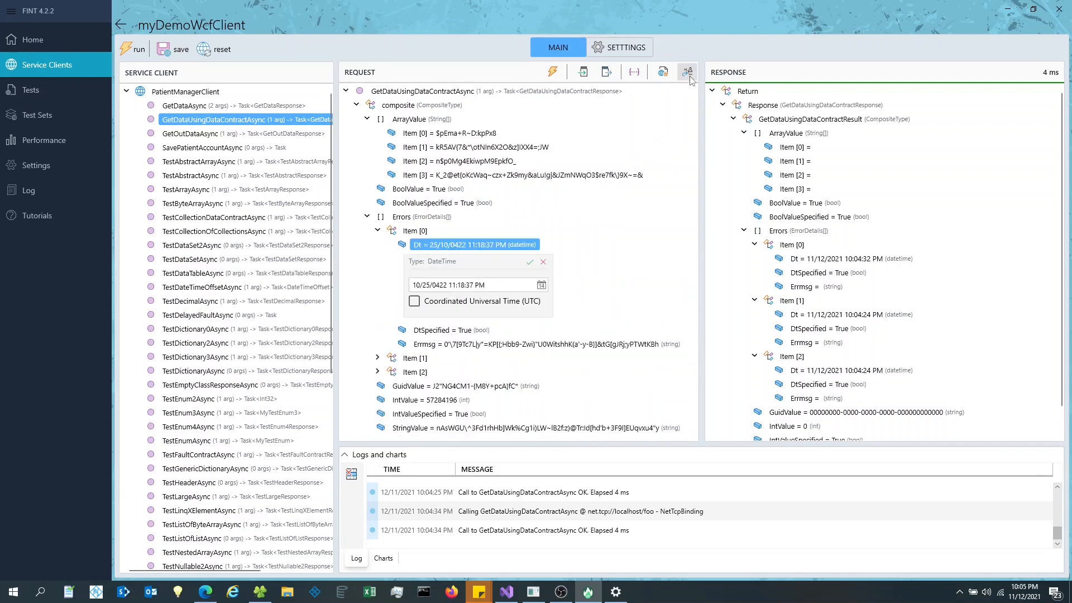
click(690, 77)
click(691, 77)
click(545, 263)
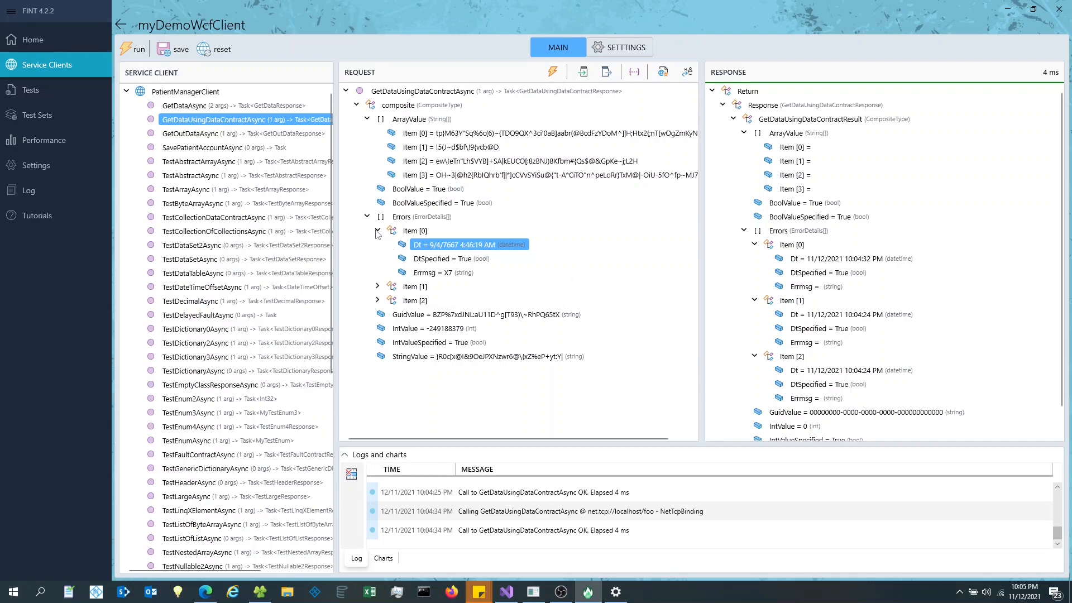
- Mark GuidValue as null and send, getting a communication error over NetTcpBinding
click(406, 315)
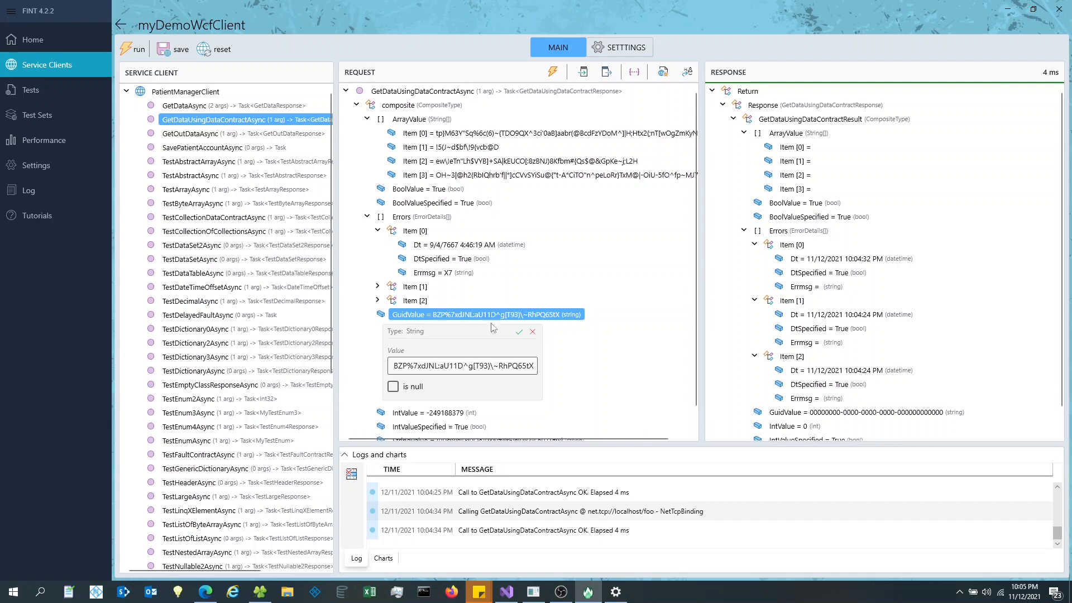
click(533, 332)
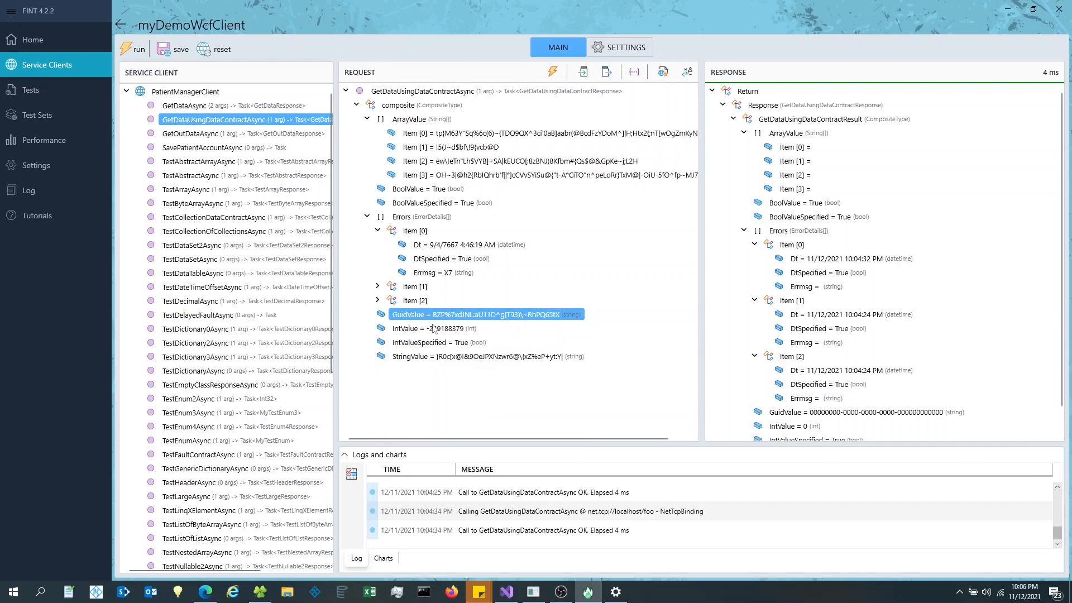
click(432, 326)
click(513, 316)
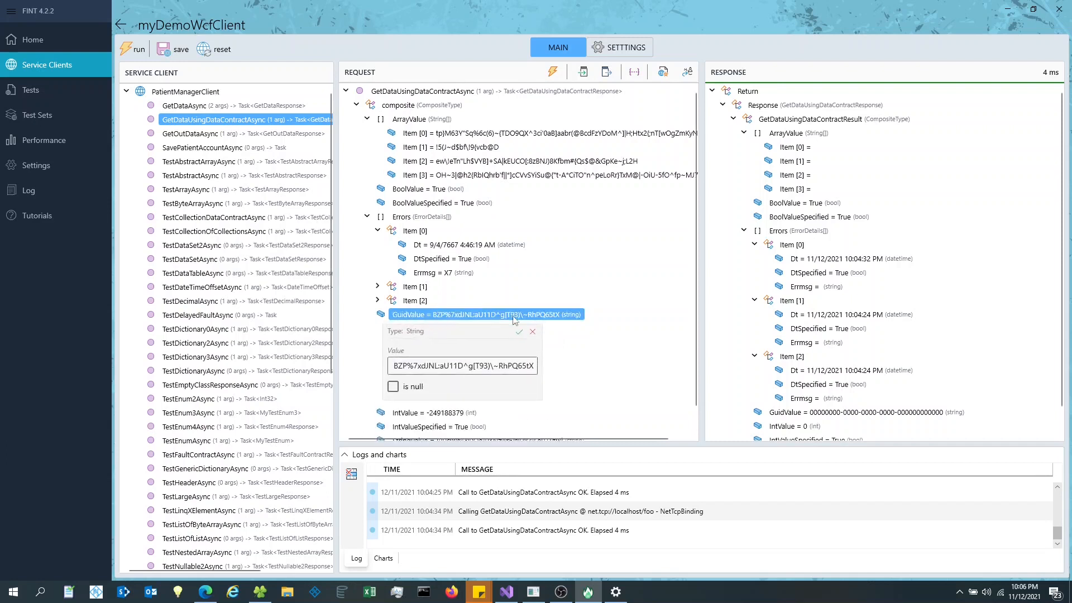
click(424, 386)
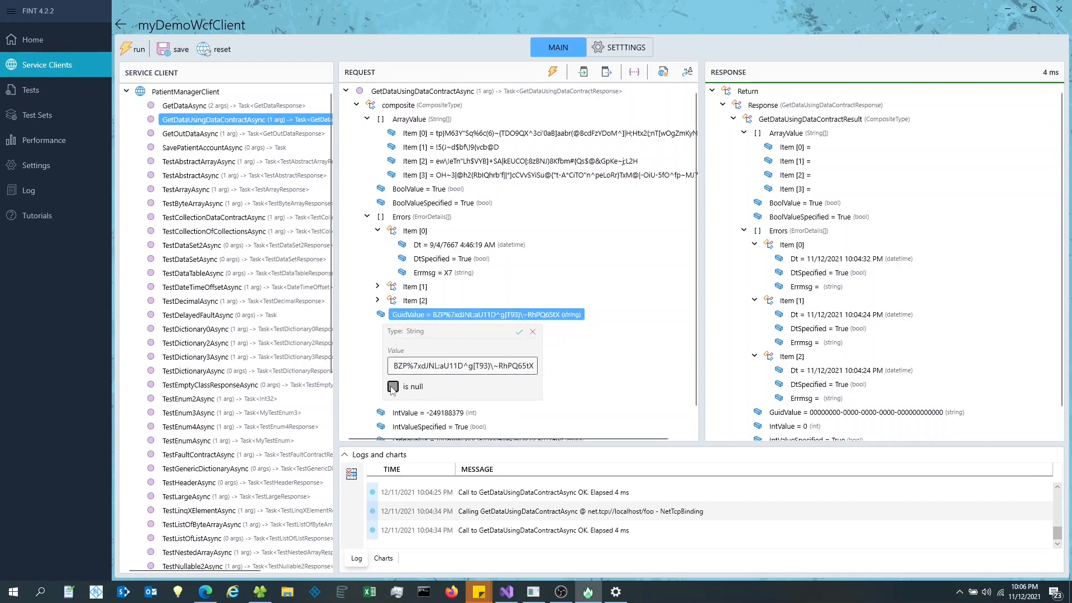
click(509, 332)
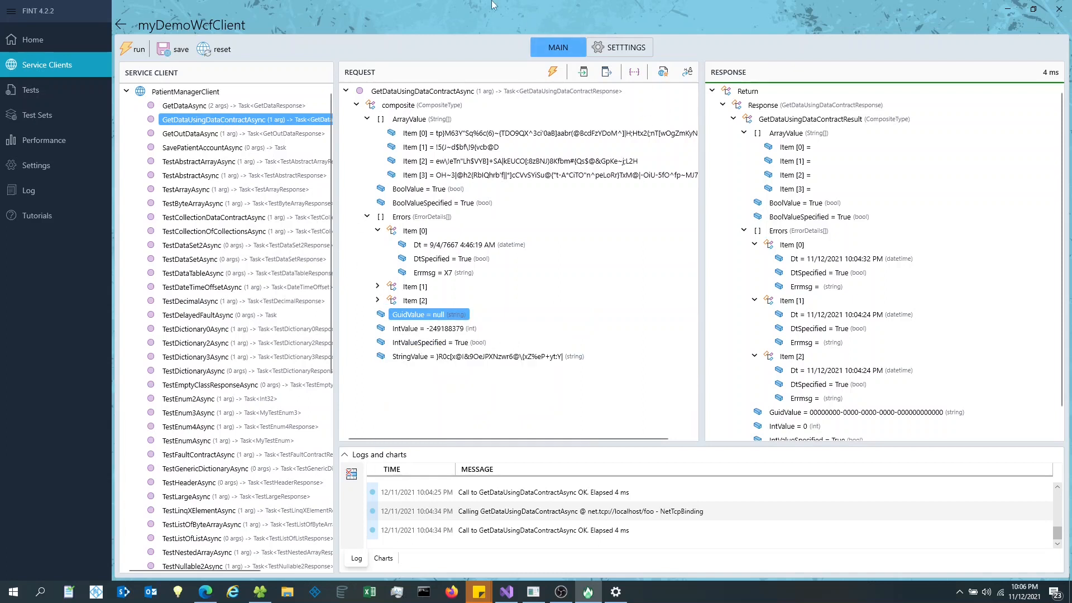
click(553, 74)
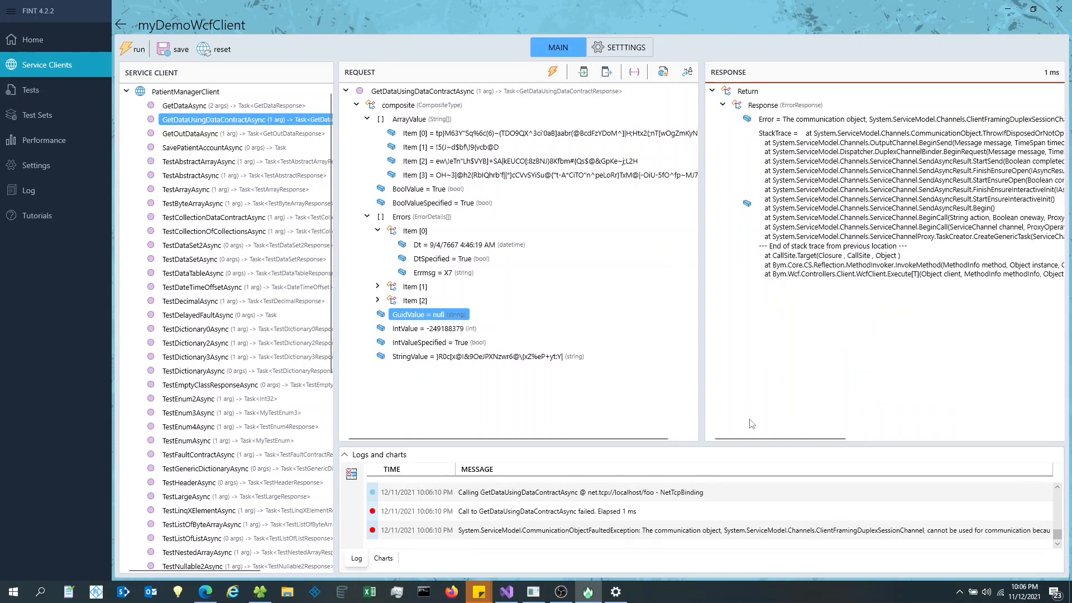
- Switch to the Svc1Ws CustomBinding and send the request twice
click(624, 50)
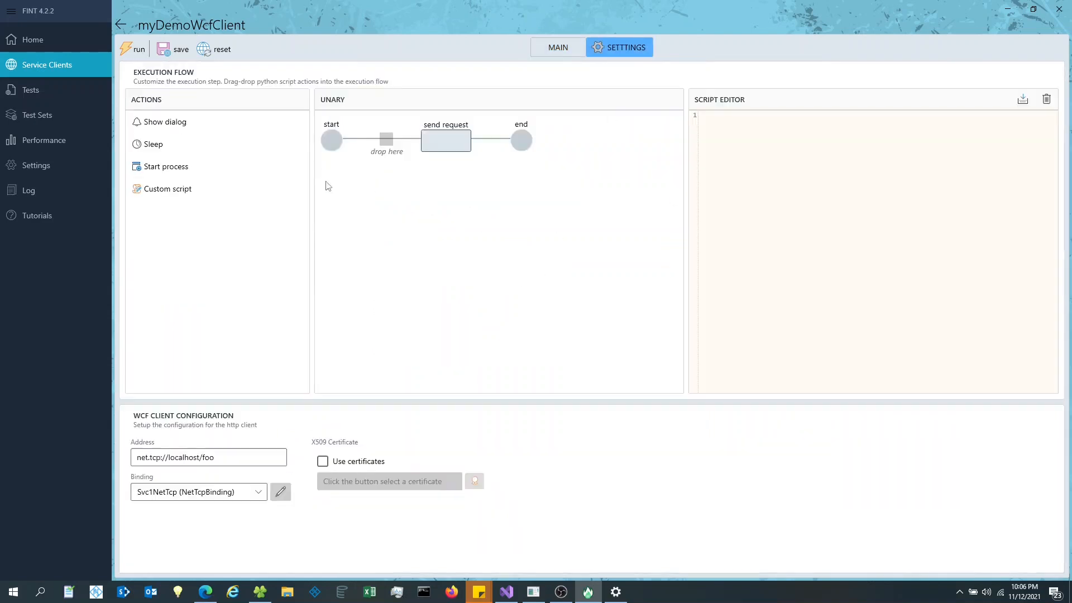
click(257, 492)
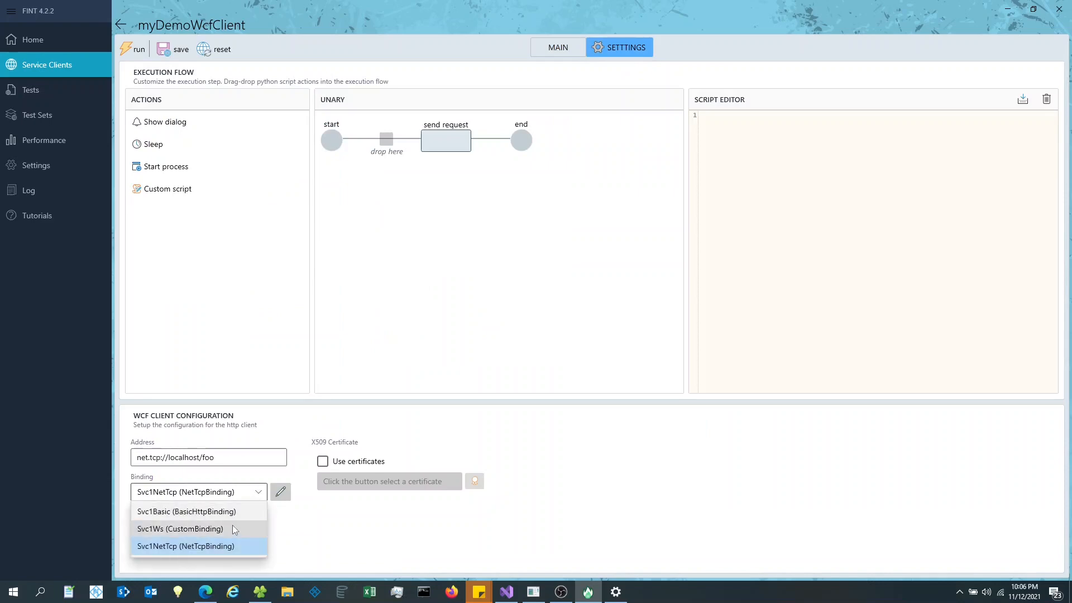
click(235, 529)
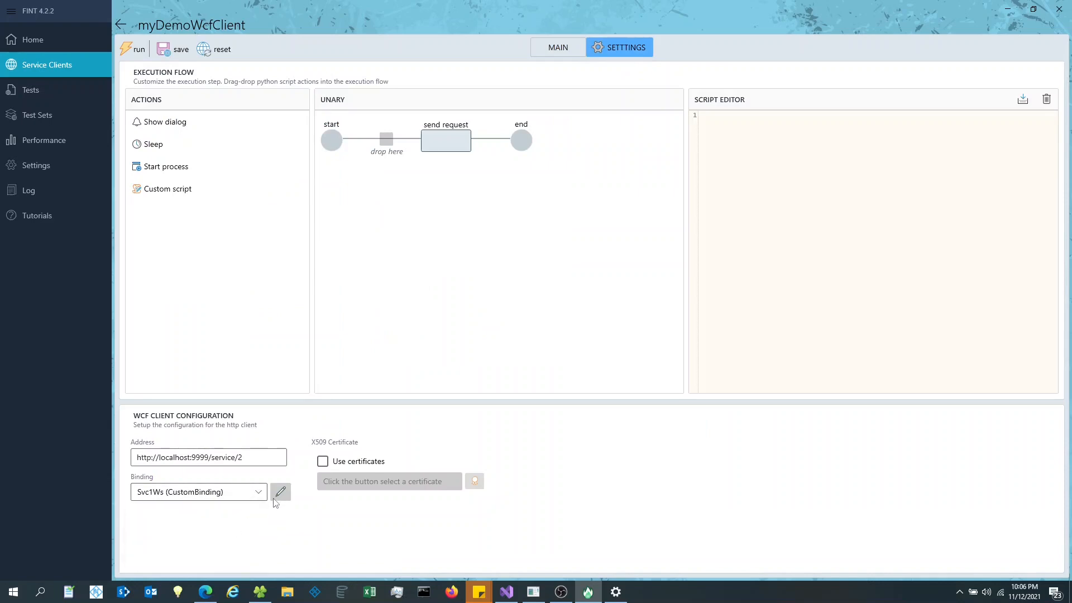
click(135, 50)
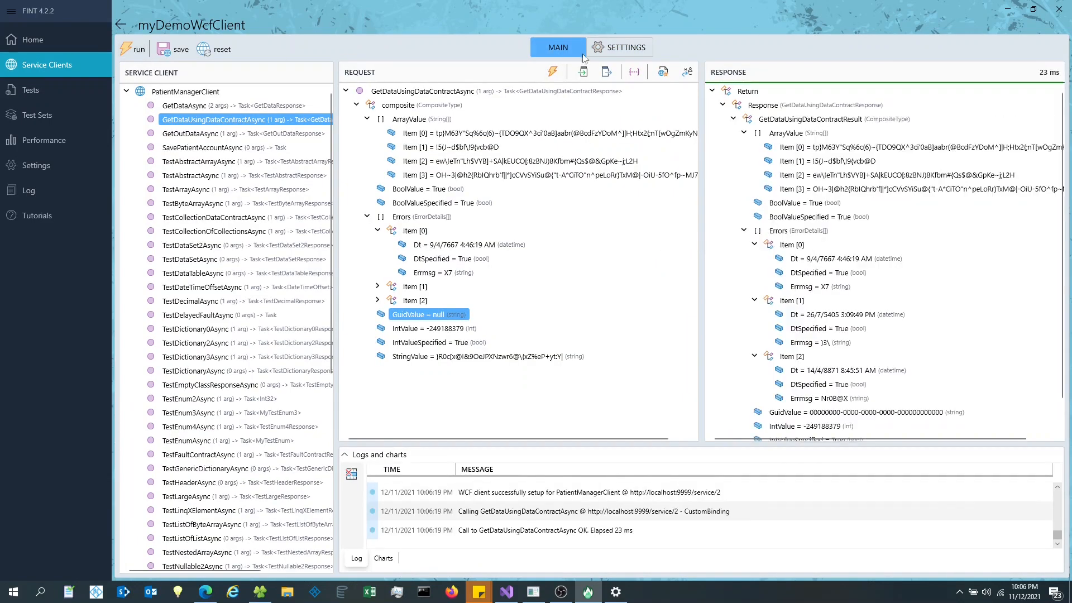
click(618, 47)
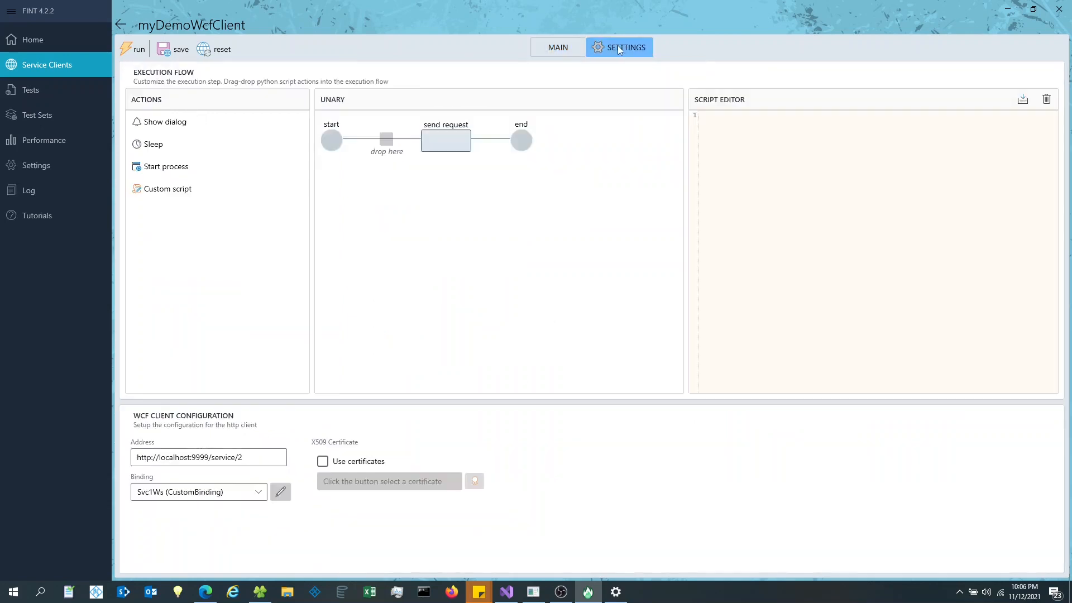
click(544, 47)
click(131, 49)
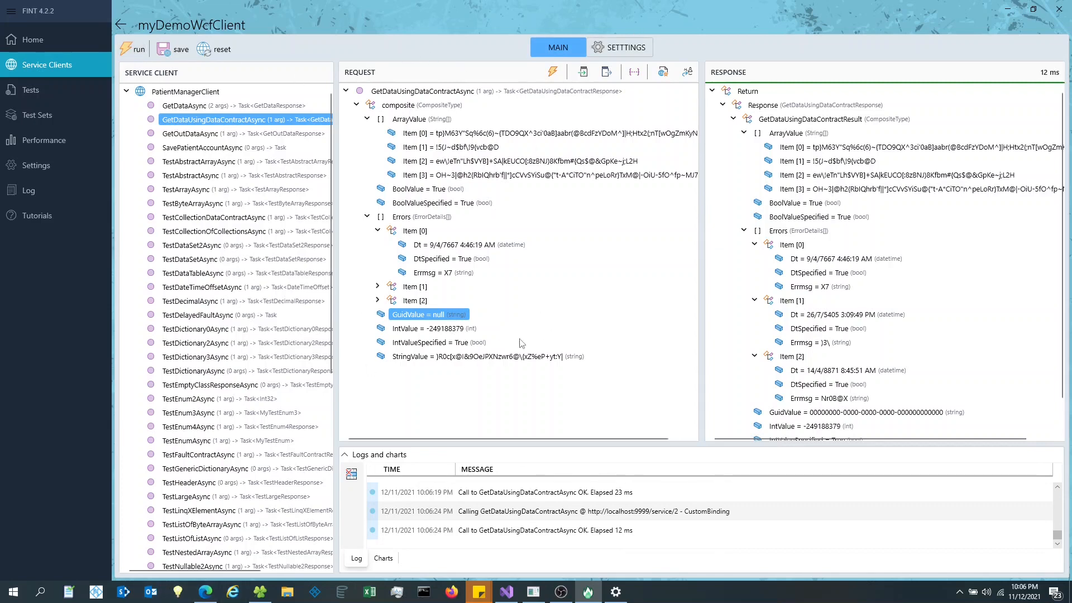
click(617, 46)
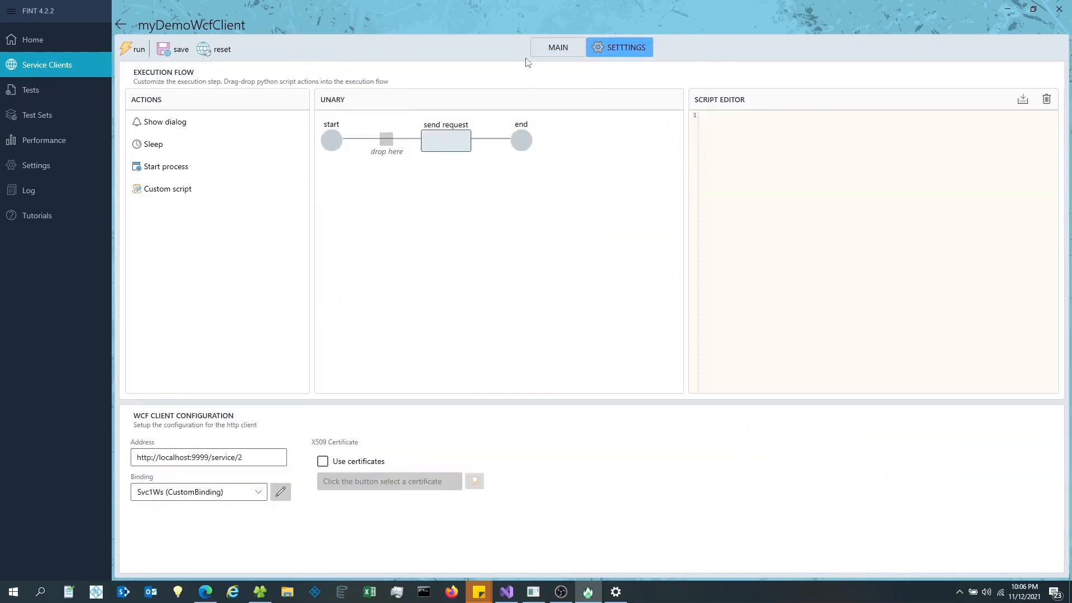
click(554, 49)
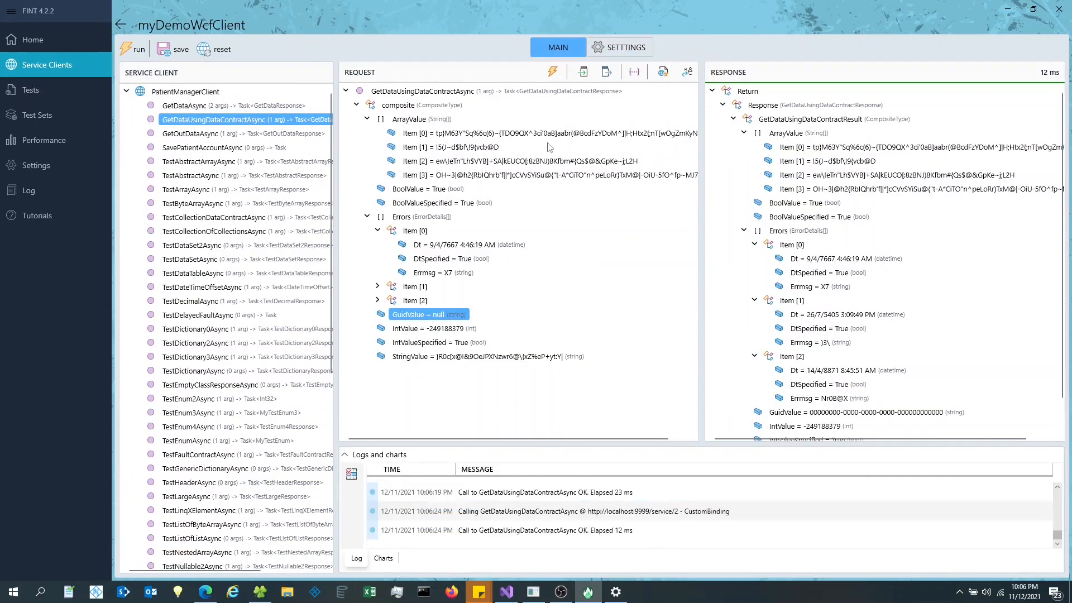
- Switch to Svc1Basic (BasicHttpBinding) and send, succeeding in 22 ms
click(626, 45)
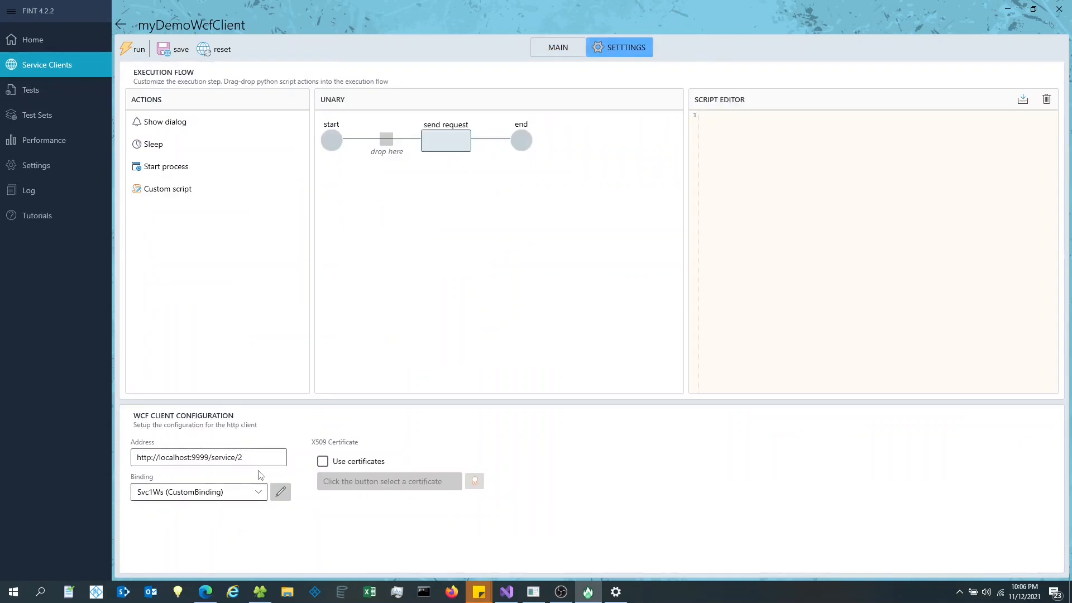
click(254, 494)
click(218, 513)
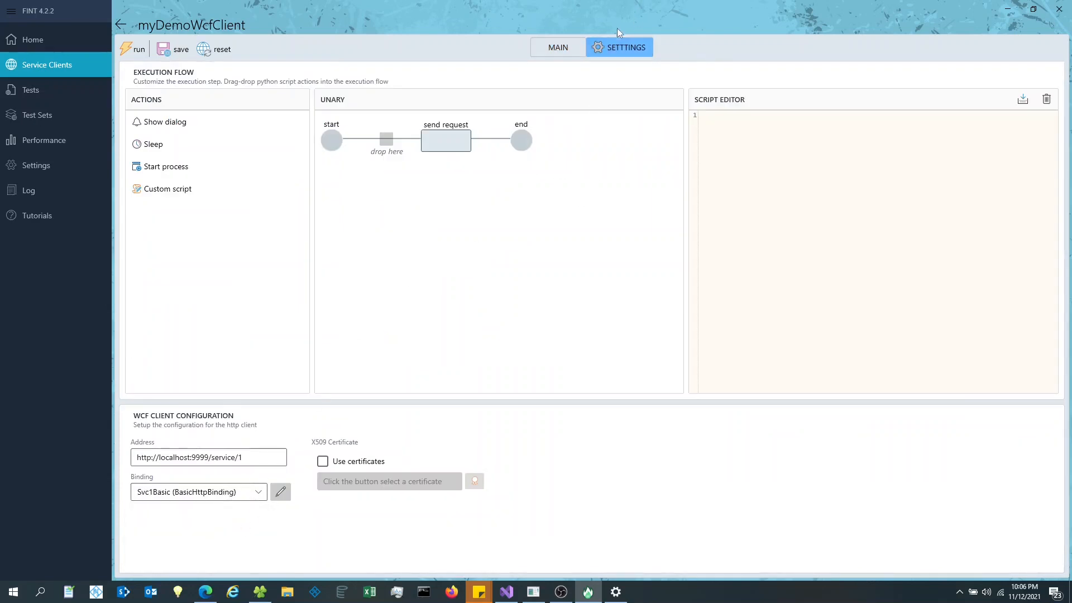
click(549, 45)
click(553, 72)
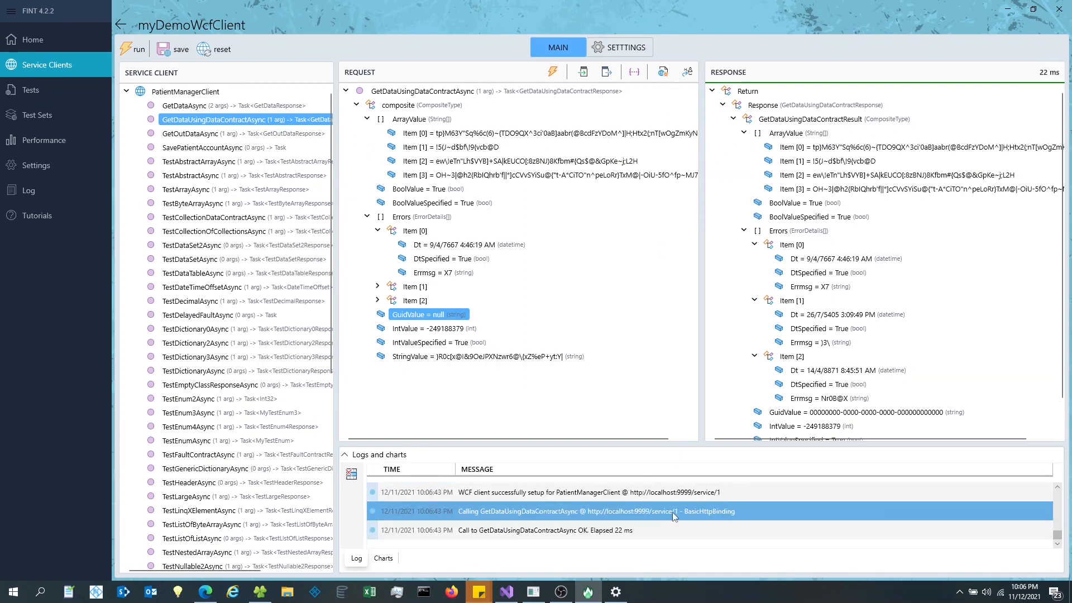
- Resend, refill the request with random values, and send it again
click(548, 72)
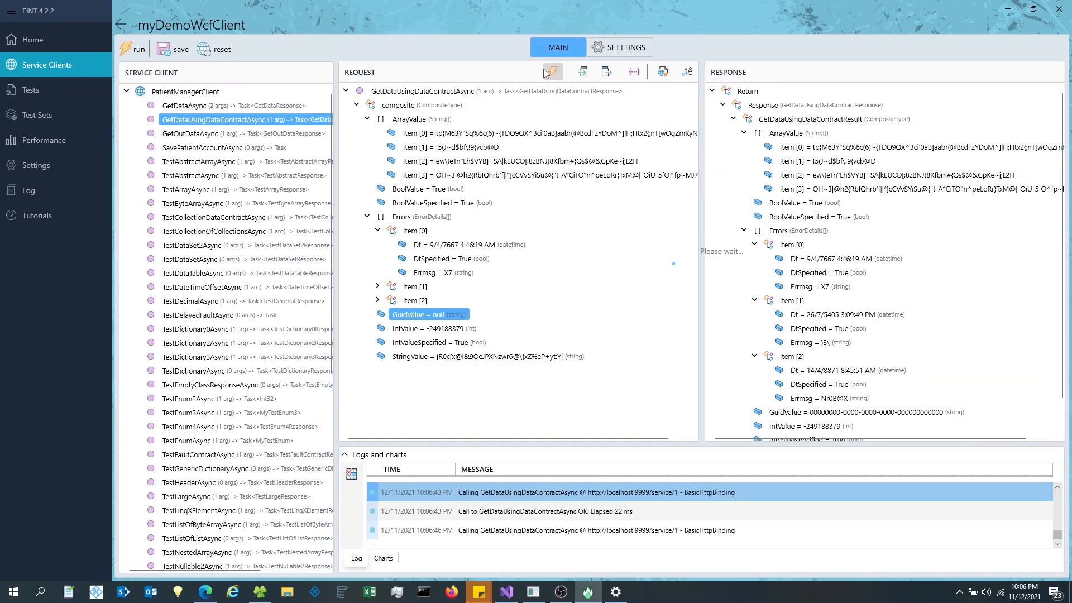
click(548, 74)
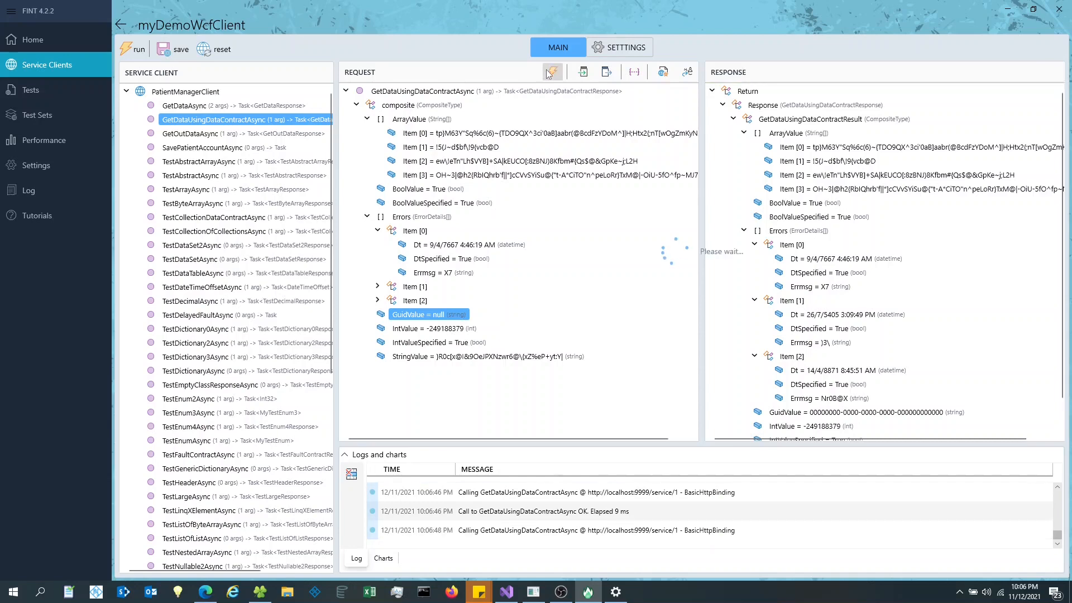
click(688, 73)
click(689, 73)
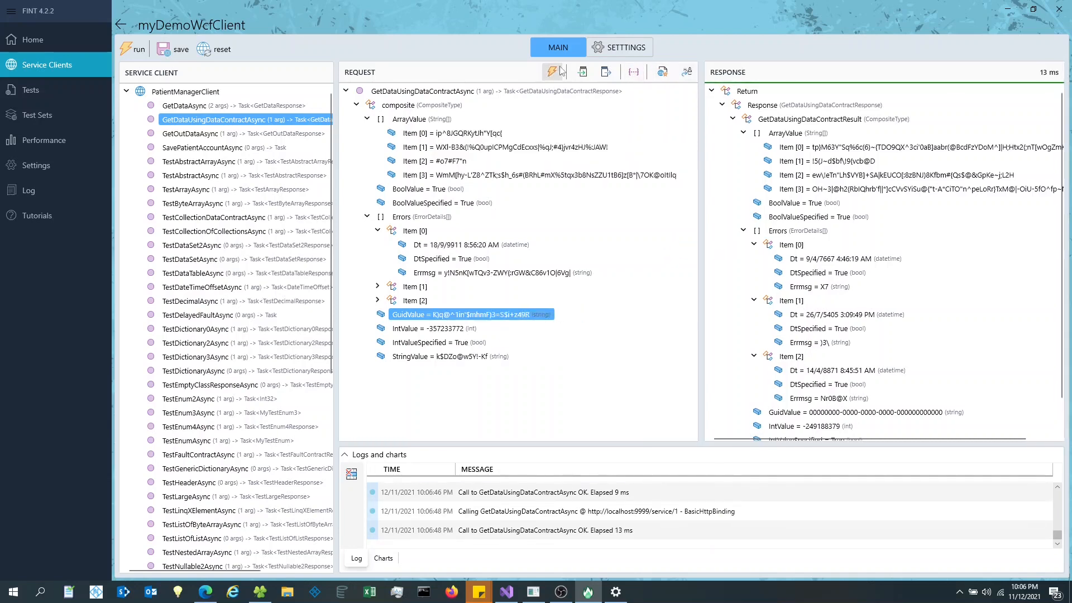
click(554, 72)
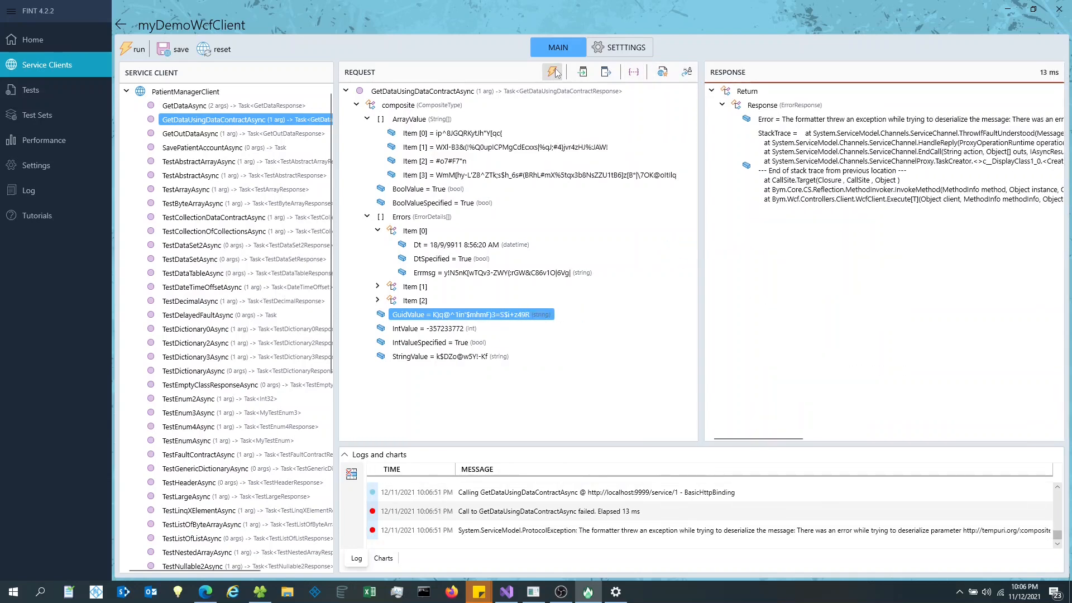
- Set GuidValue to null and resend over BasicHttpBinding in 16 ms, then load GetOutDataAsync
click(413, 316)
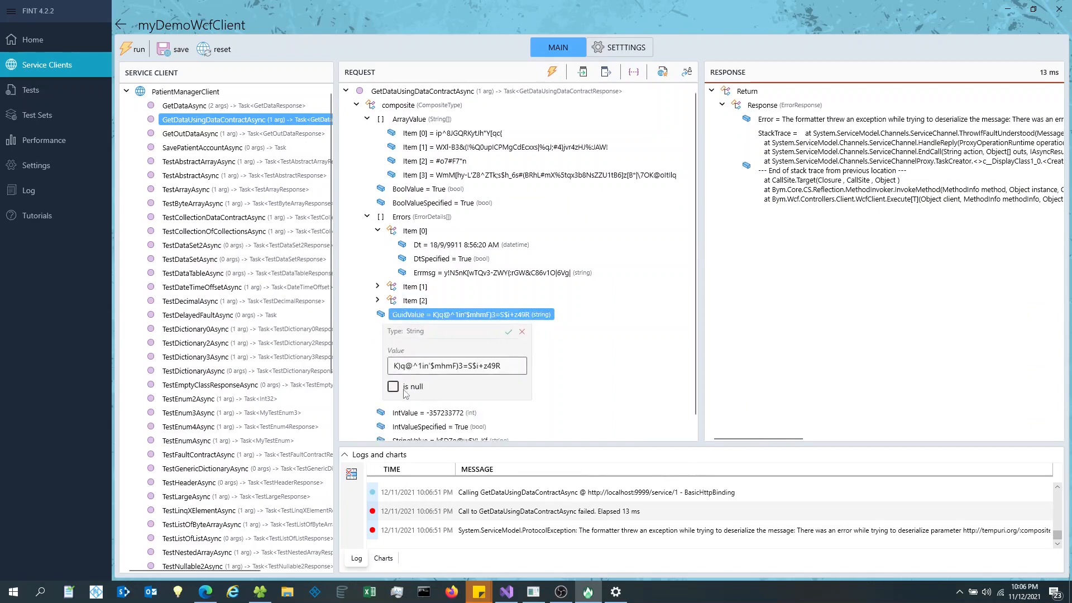
click(394, 387)
click(508, 332)
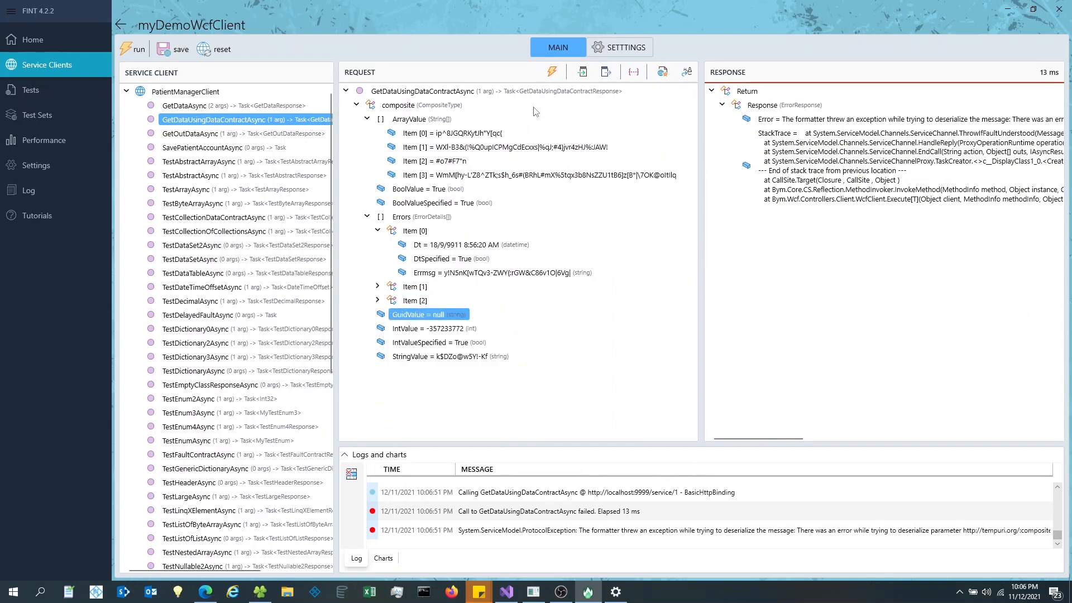
click(552, 72)
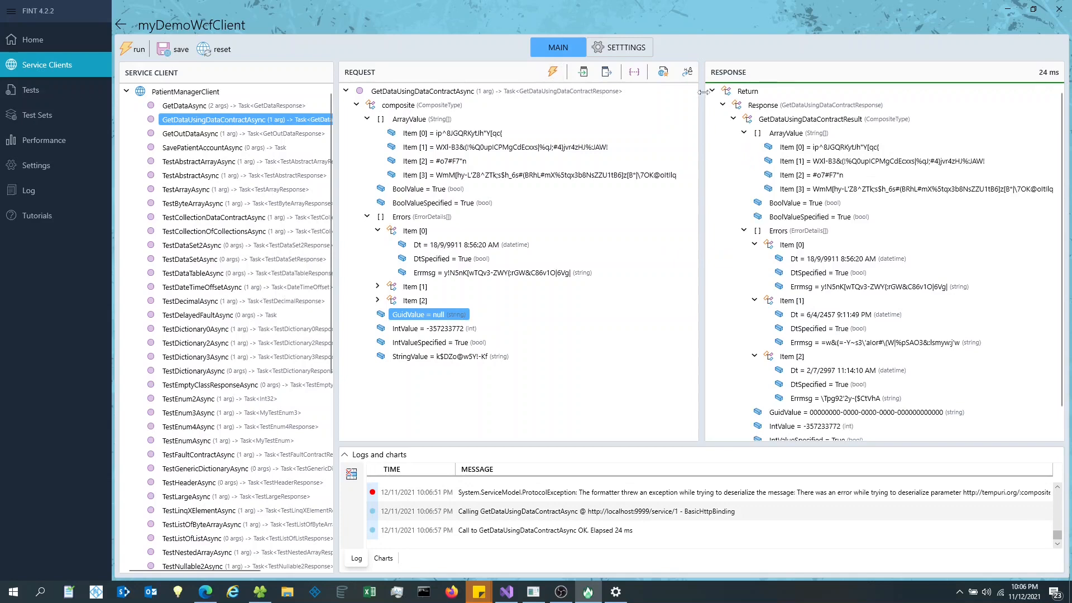
click(553, 72)
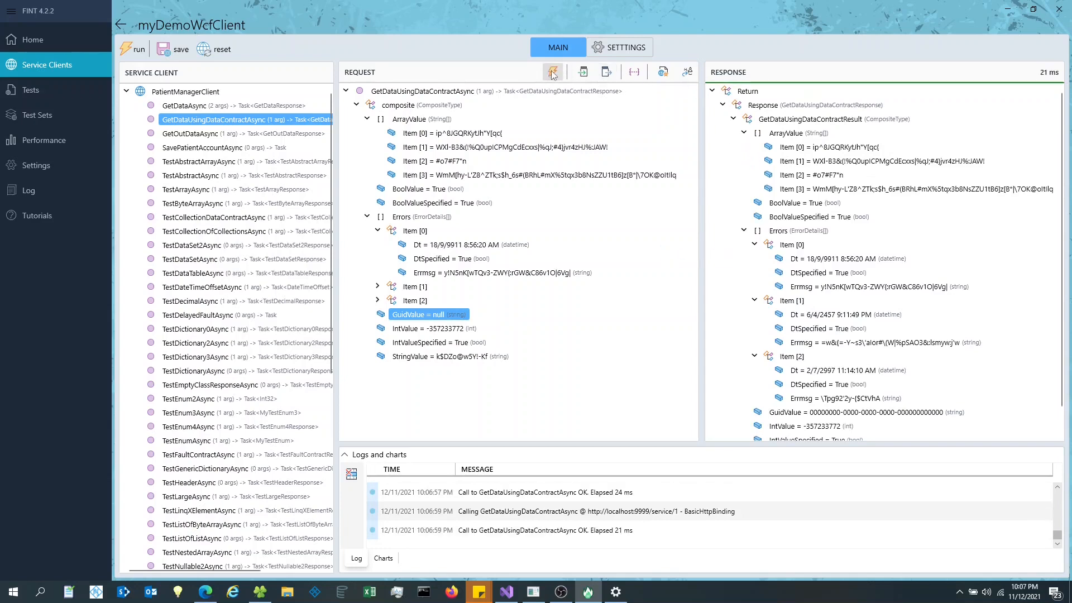
click(552, 73)
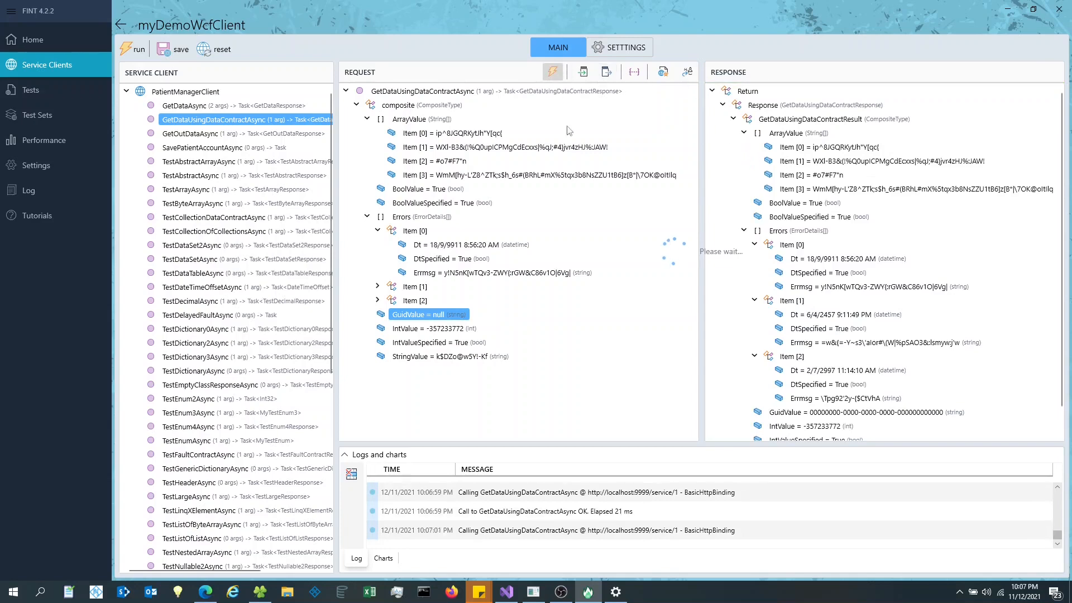
click(203, 137)
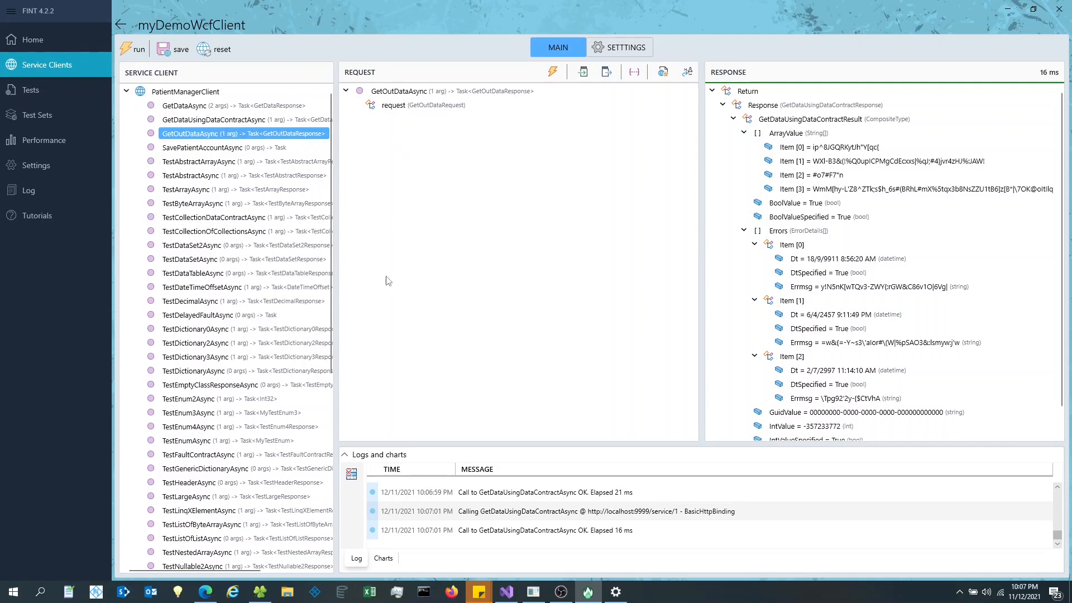
- Load the TestAbstractAsync request, then the argument-less SavePatientAccountAsync request
click(200, 175)
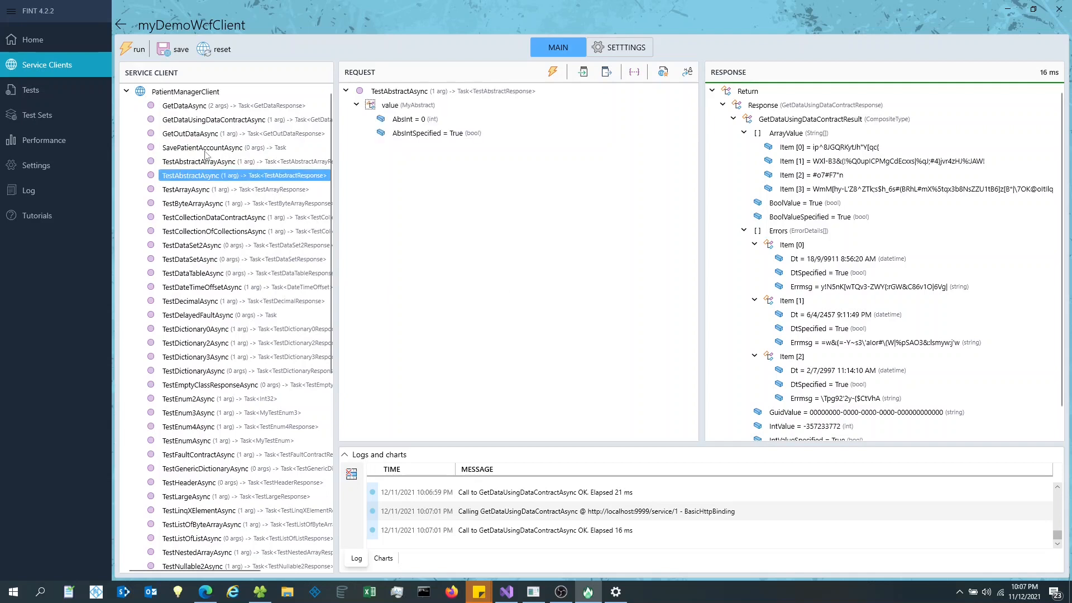
click(204, 150)
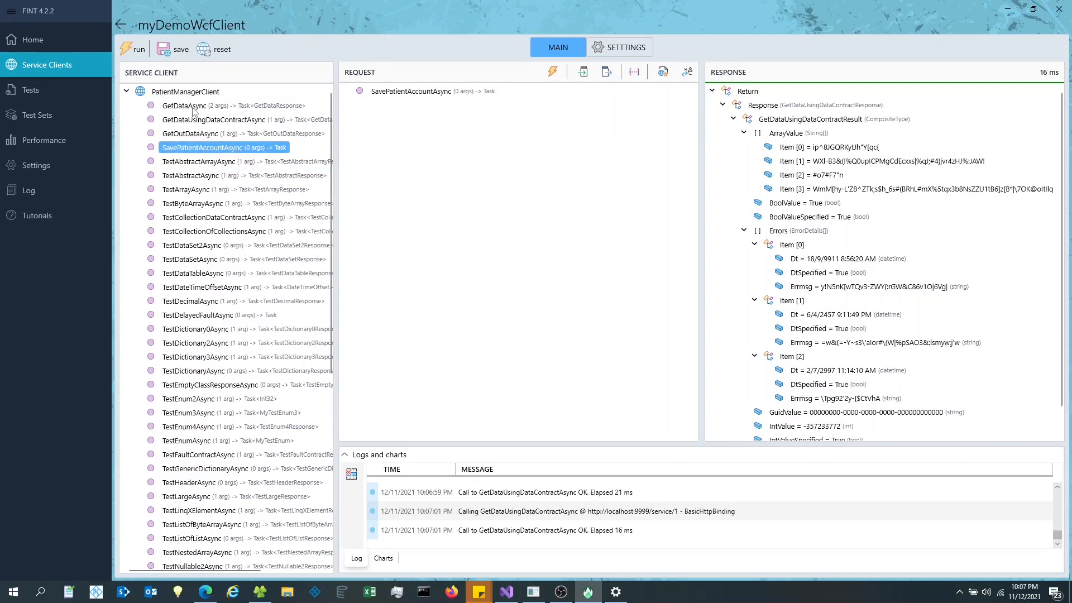
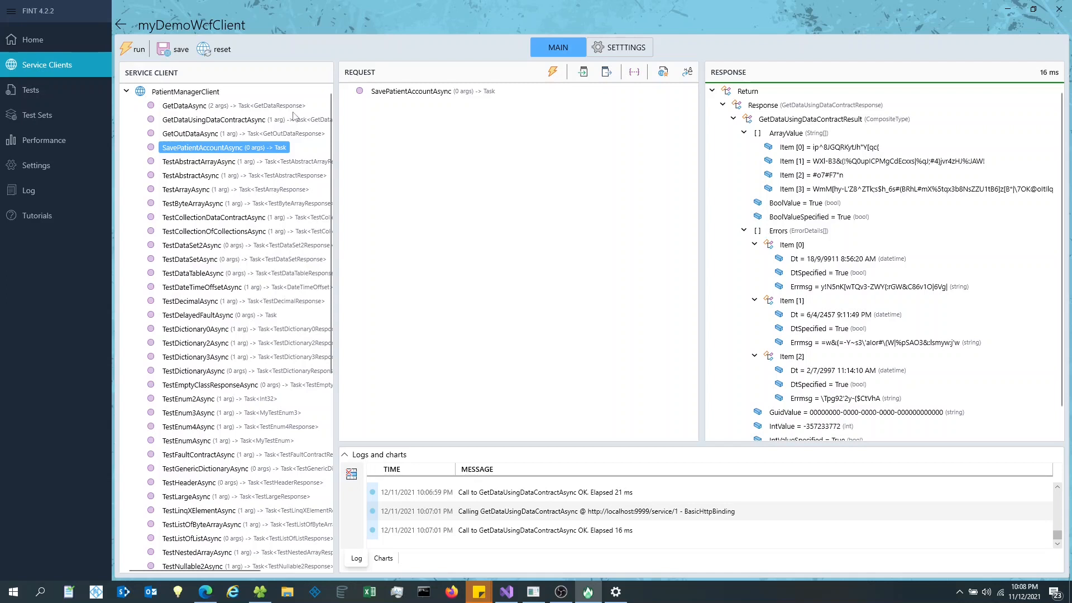
- Load the TestAbstractAsync request, showing a MyAbstract value with AbsInt 0 and AbsIntSpecified True
click(190, 162)
click(196, 176)
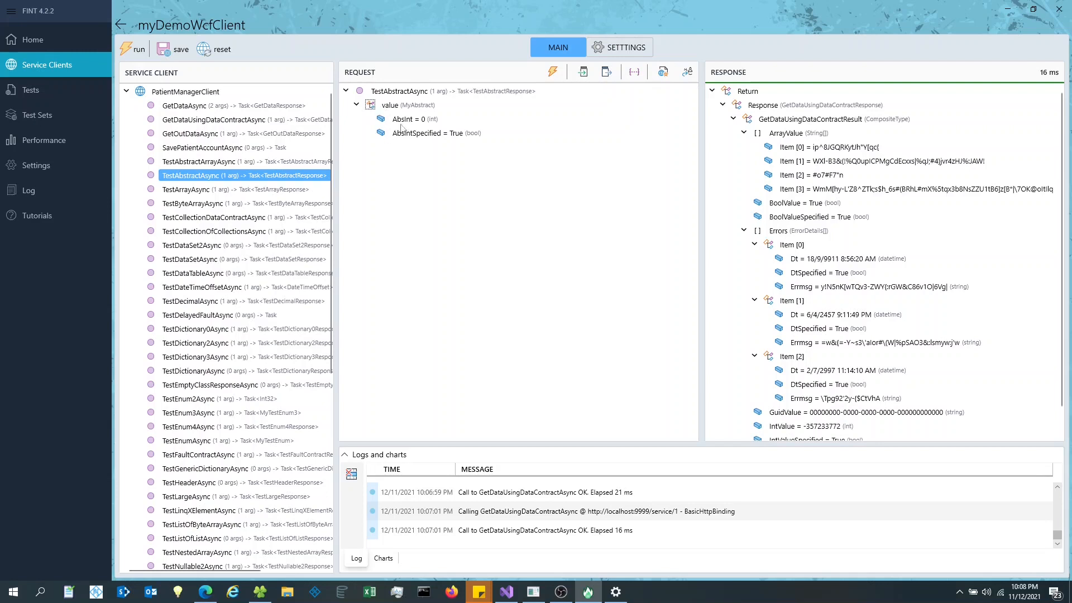
- Keep the value as MyAbstract and run TestAbstractAsync, which returns an error
click(426, 107)
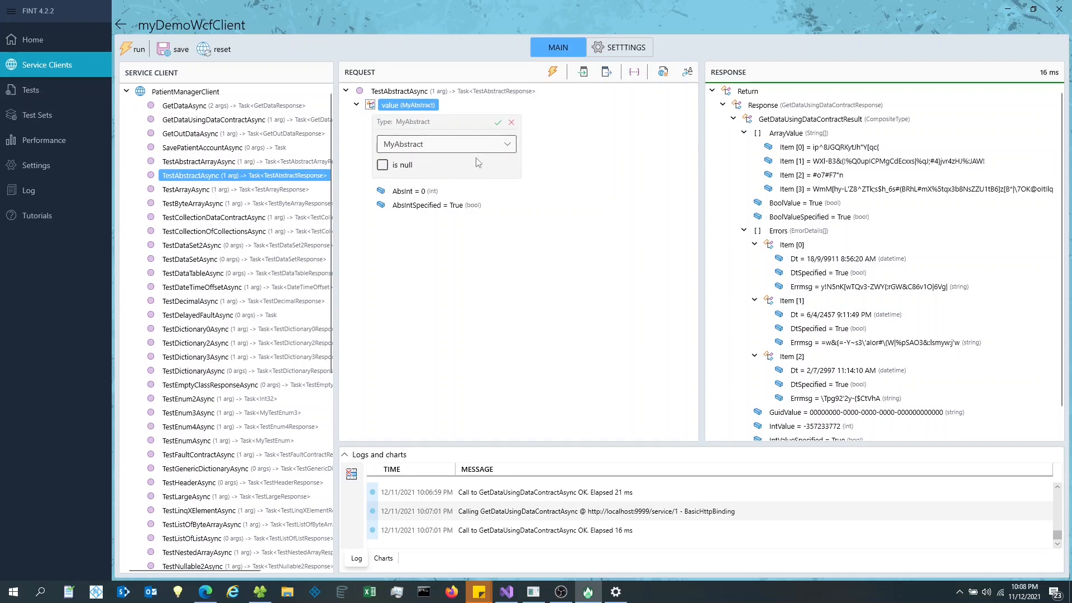
click(506, 147)
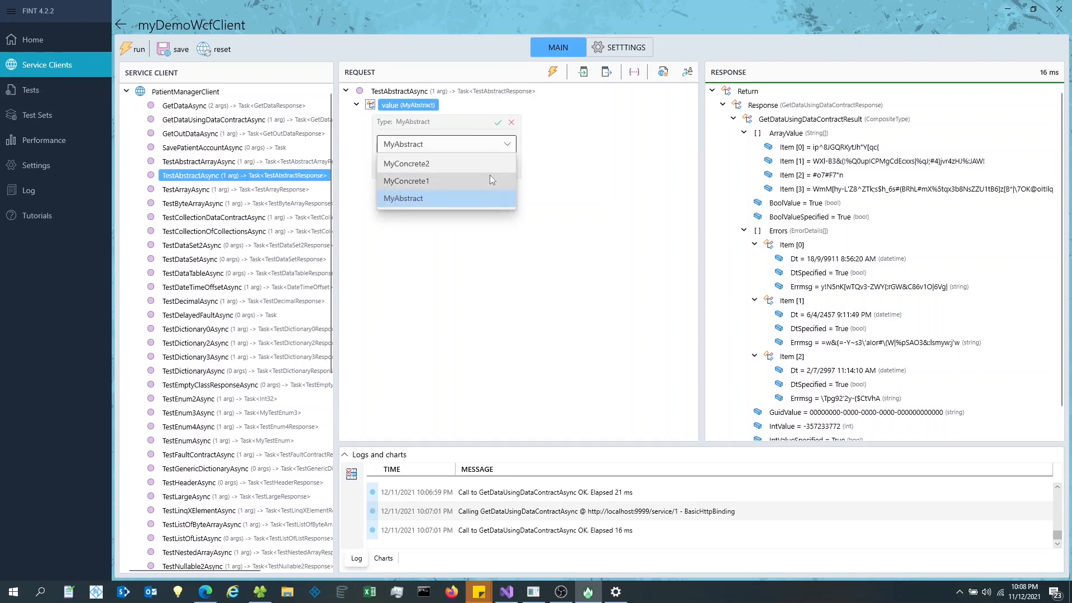
click(512, 124)
click(511, 124)
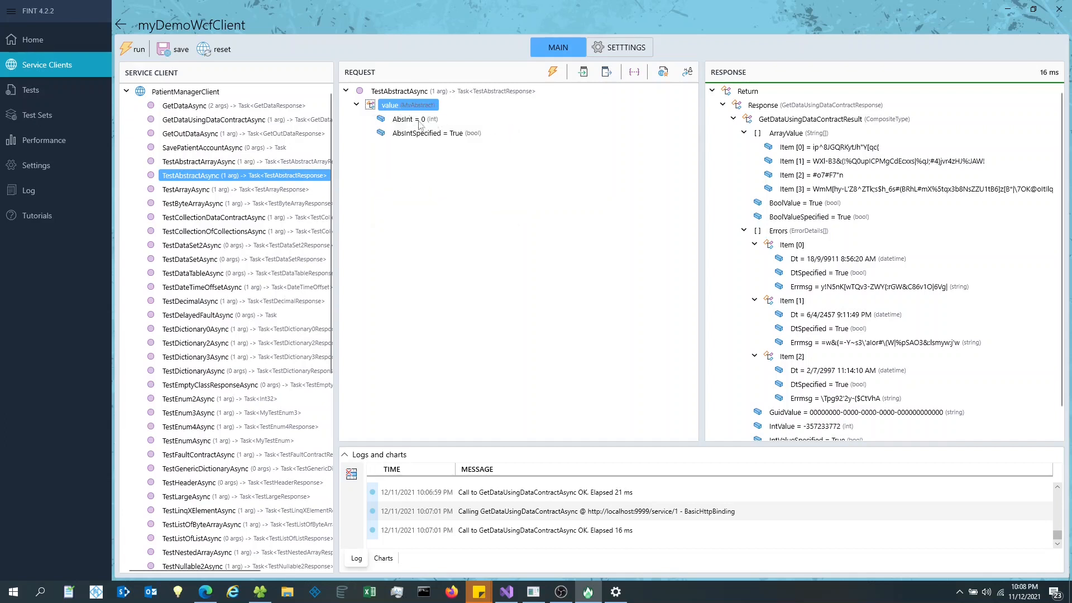
click(553, 72)
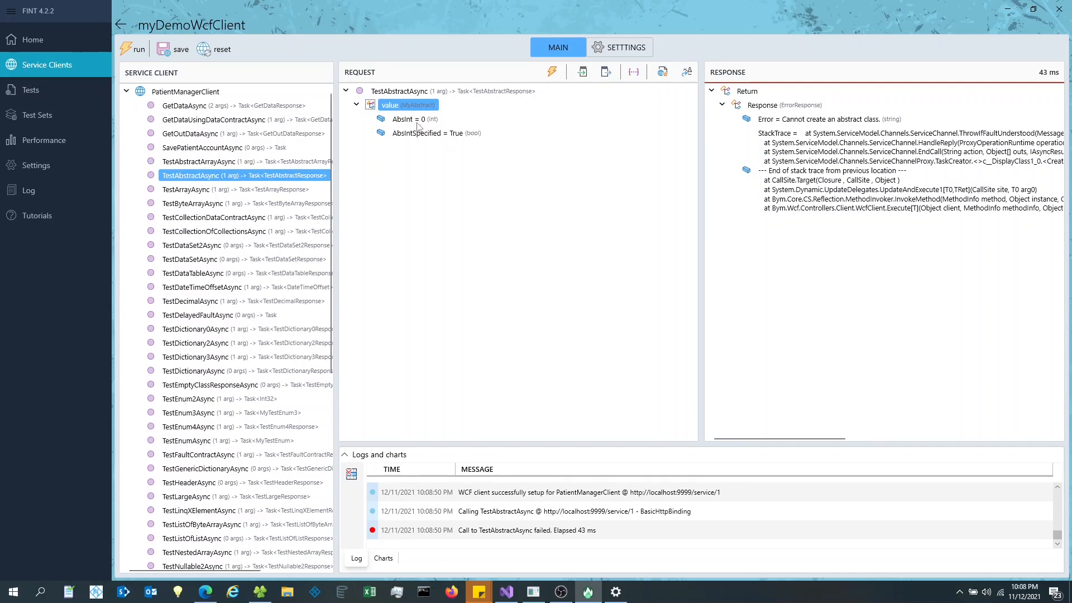
- Change the value's type to MyConcrete1 and rerun the call, which now succeeds
click(413, 106)
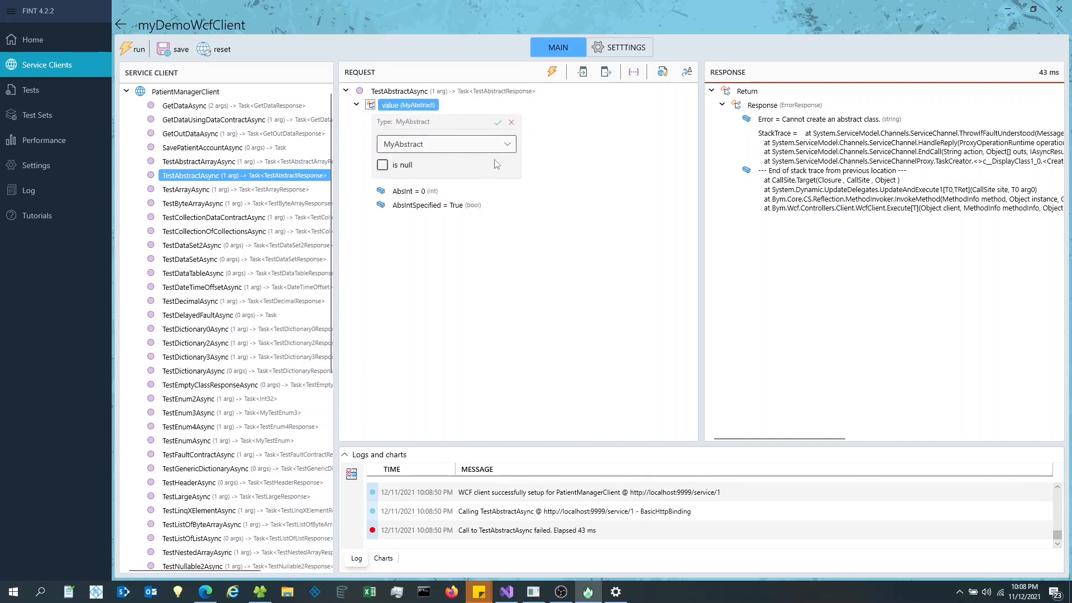
click(507, 145)
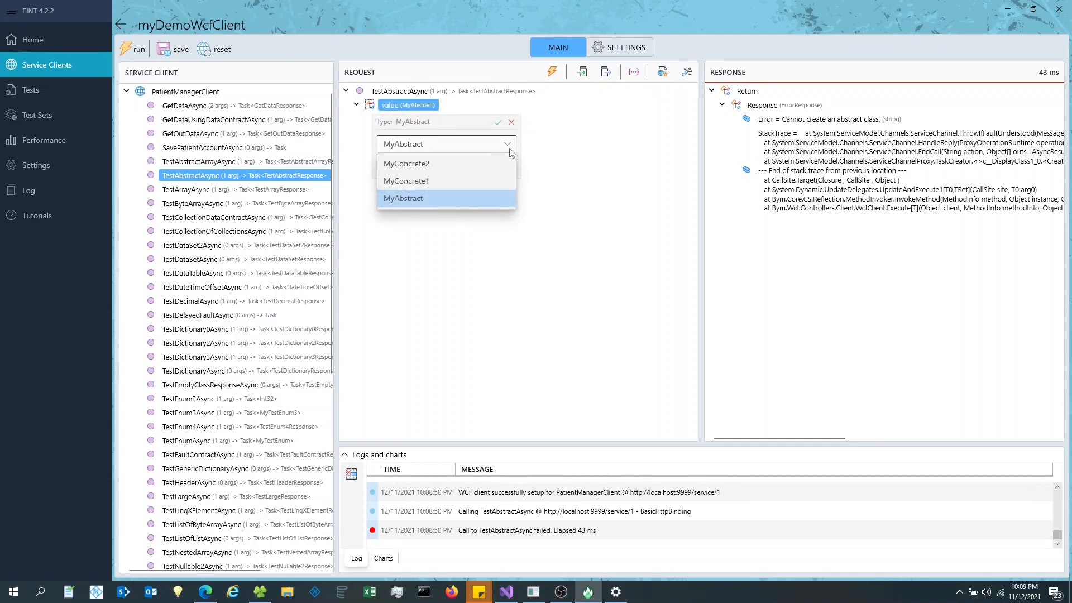
click(423, 182)
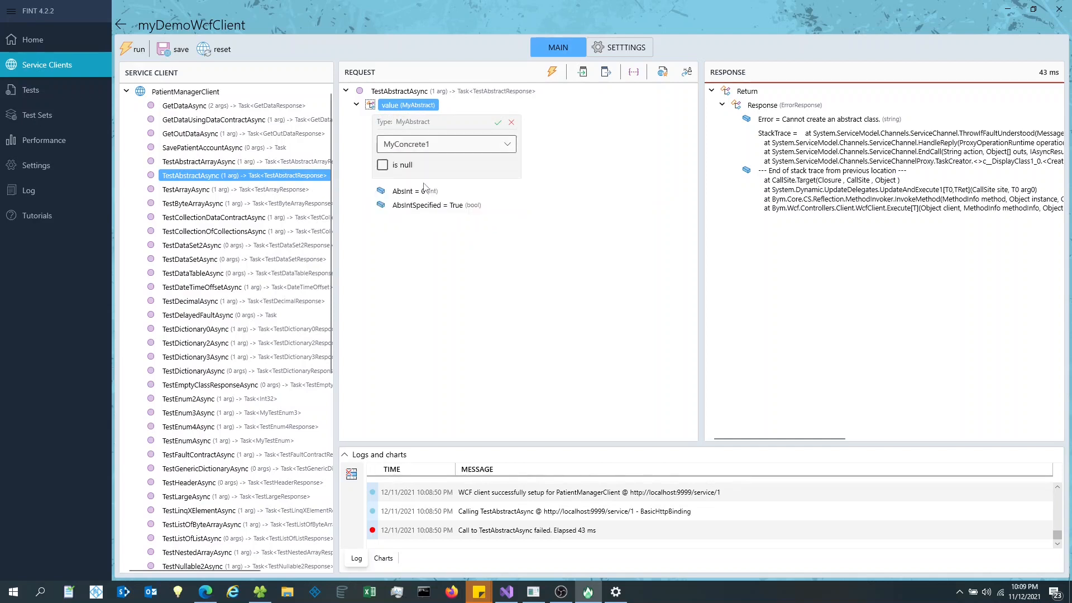
click(497, 122)
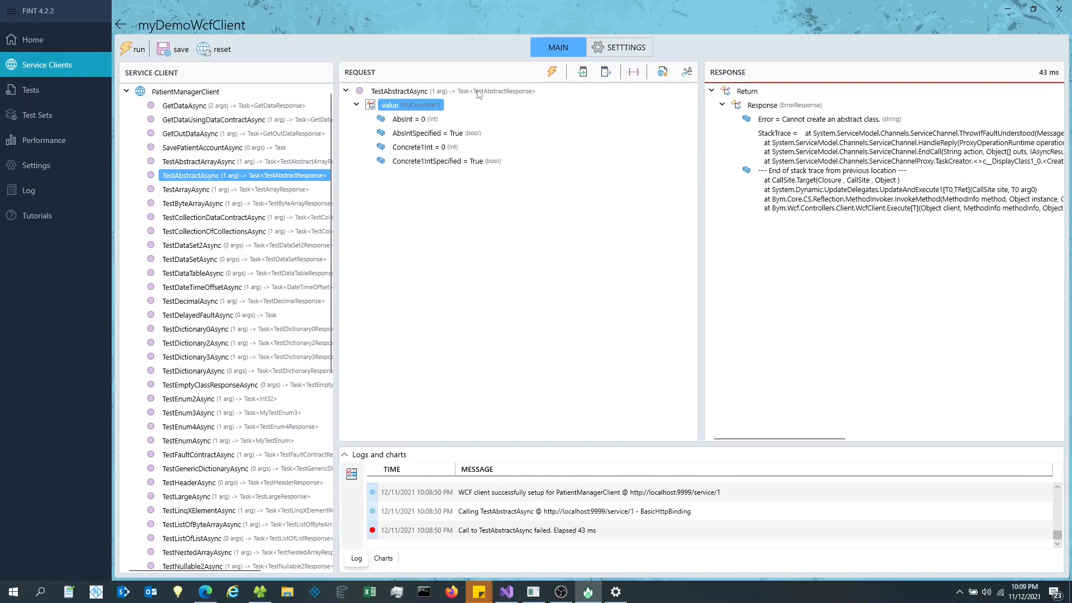
click(553, 73)
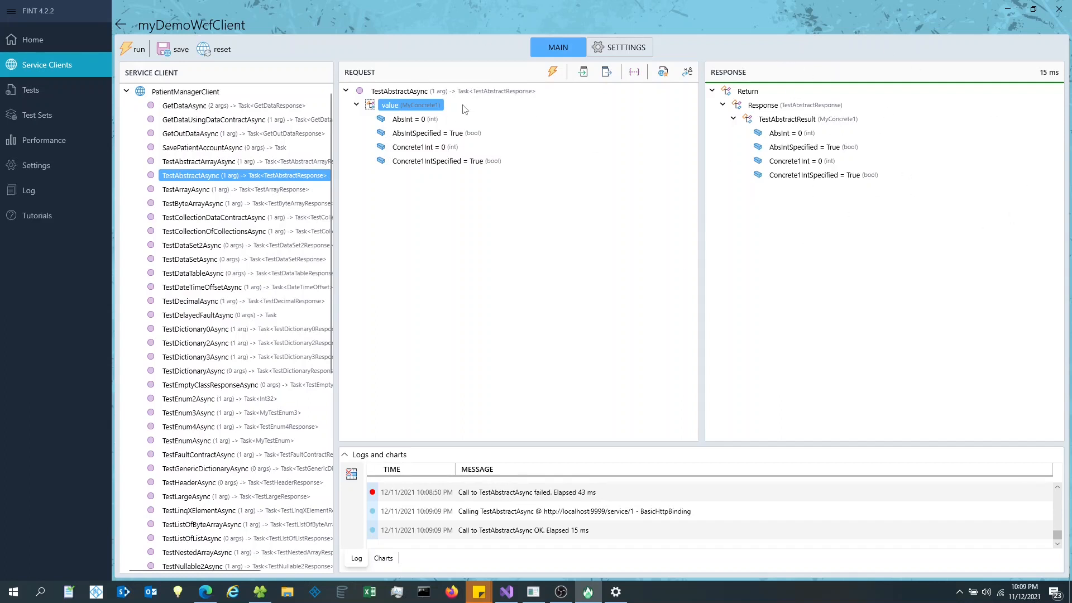
click(418, 119)
- Raise AbsInt to 3 with the spin arrows
click(517, 174)
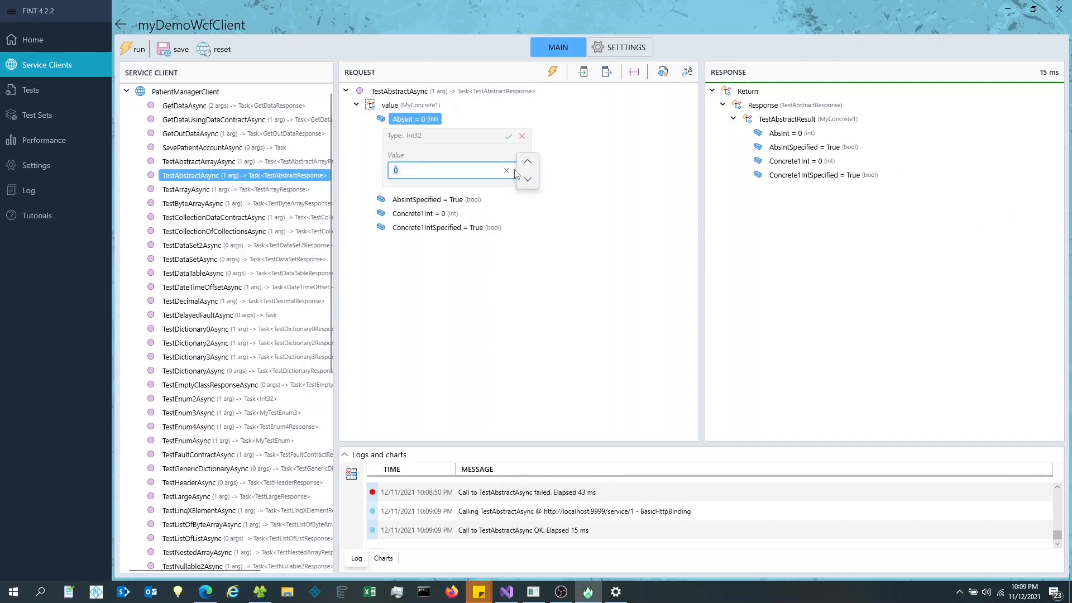
click(527, 163)
click(527, 164)
click(528, 163)
click(509, 138)
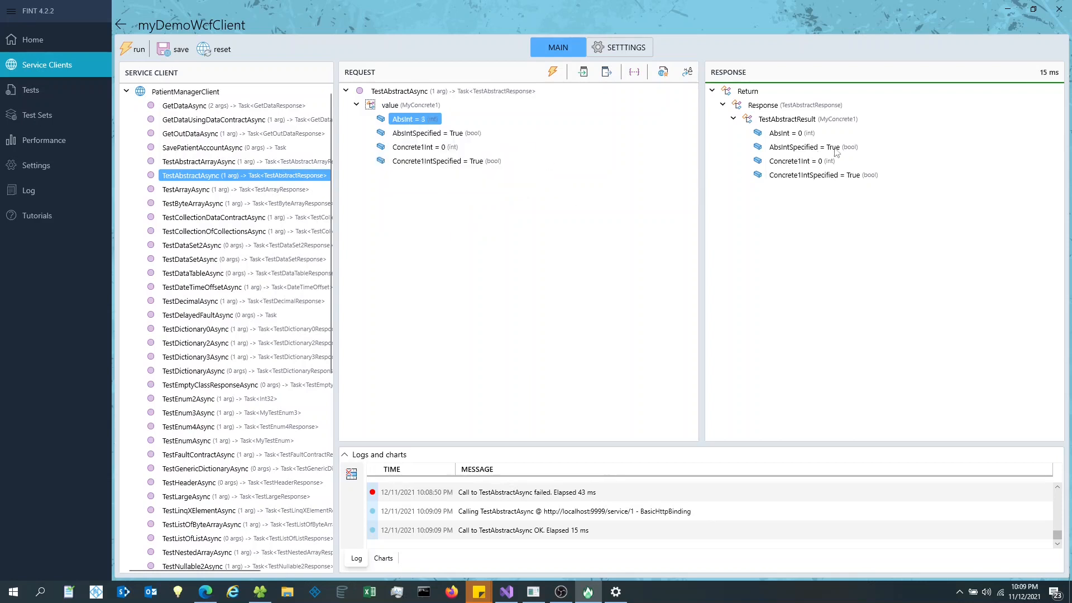
- Set Concrete1Int to 123 and rerun the call, getting AbsInt 3 and Concrete1Int 123 back
click(423, 147)
click(485, 200)
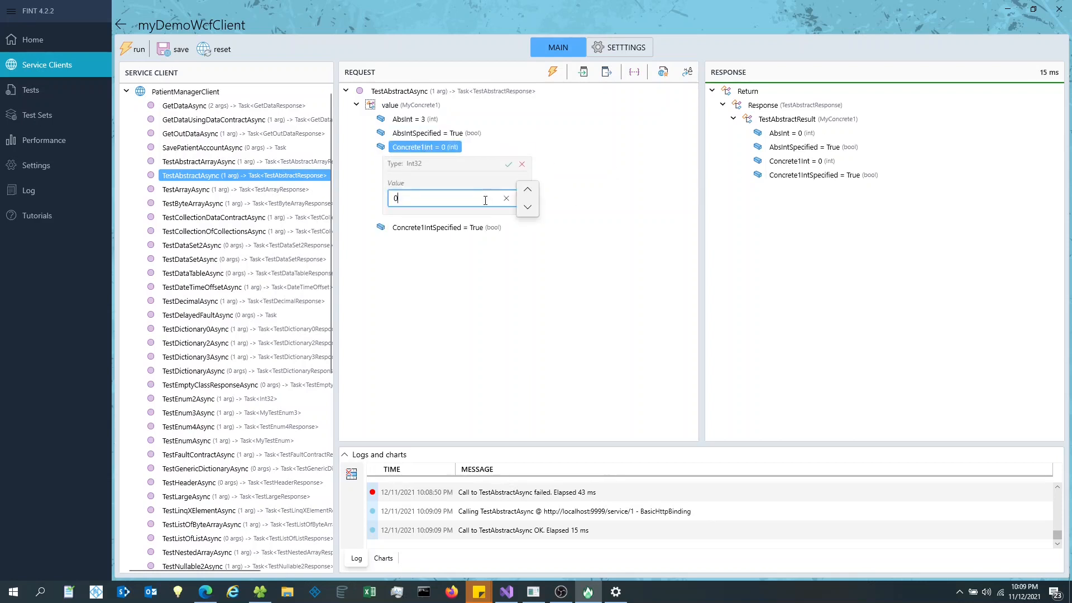
key(BackSpace)
text(123)
click(509, 164)
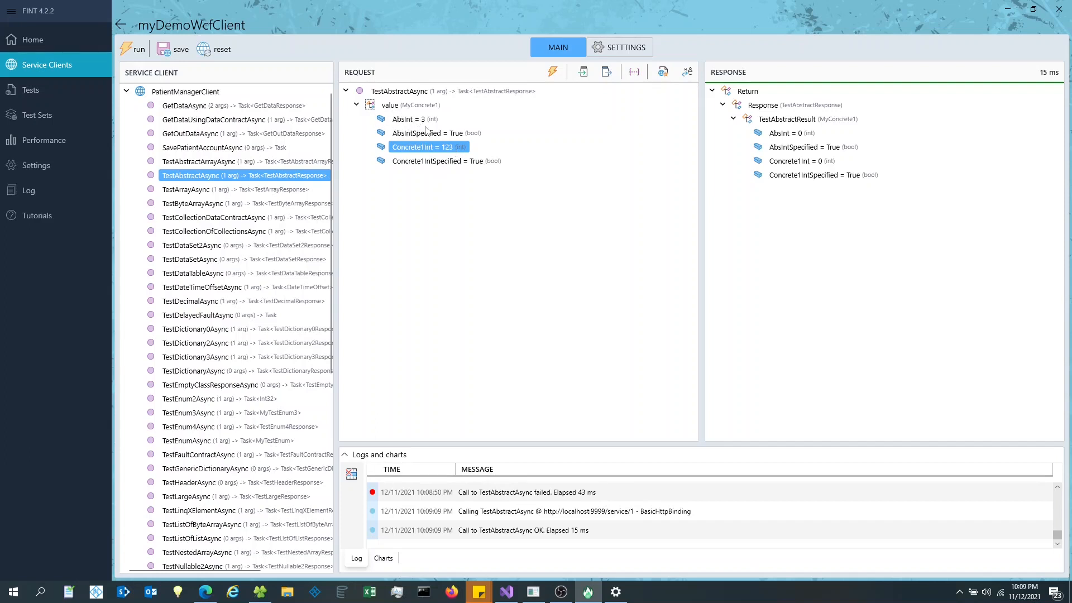
click(552, 73)
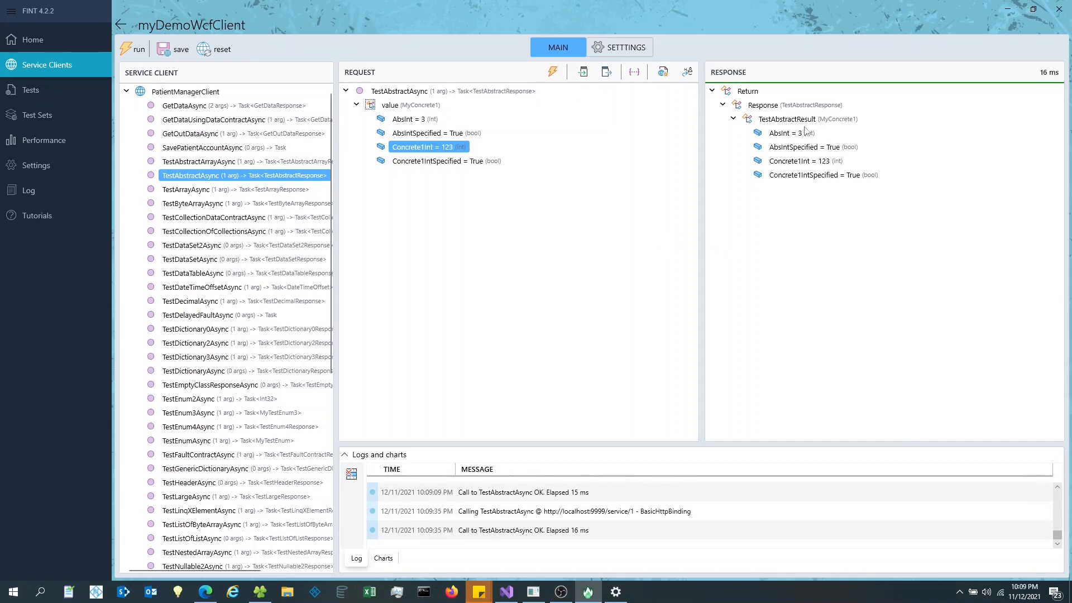